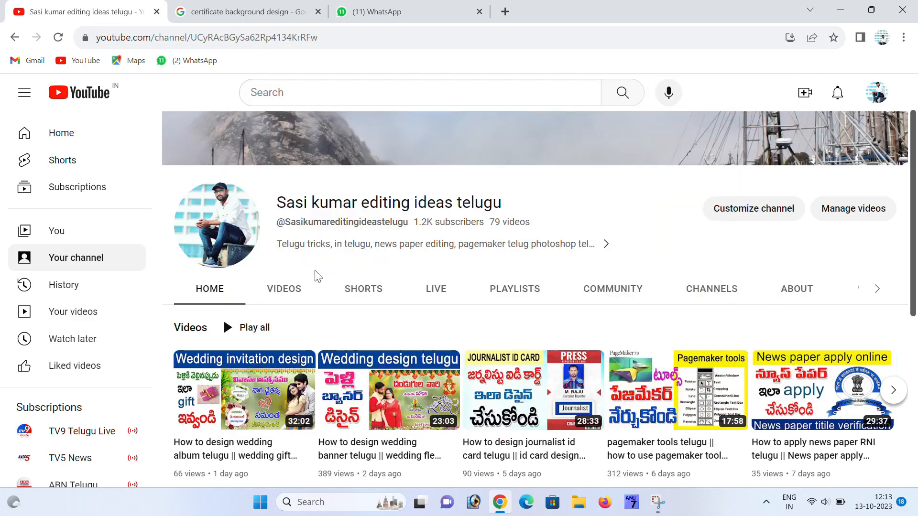
# - Go to the certificate background design image results and preview the Vecteezy blue-and-gold design
pyautogui.click(215, 13)
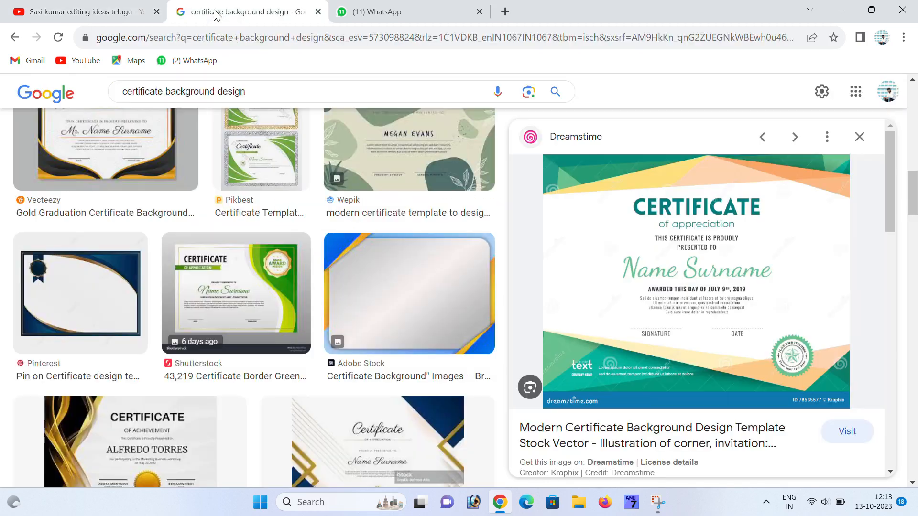
pyautogui.scroll(-1, 521, 220)
pyautogui.scroll(7, 521, 221)
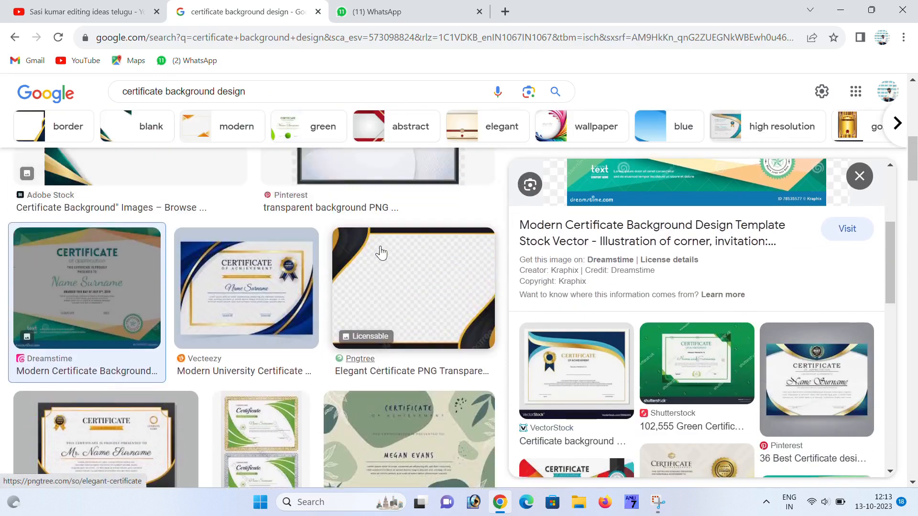
pyautogui.scroll(-4, 530, 253)
pyautogui.scroll(1, 531, 254)
pyautogui.scroll(4, 532, 257)
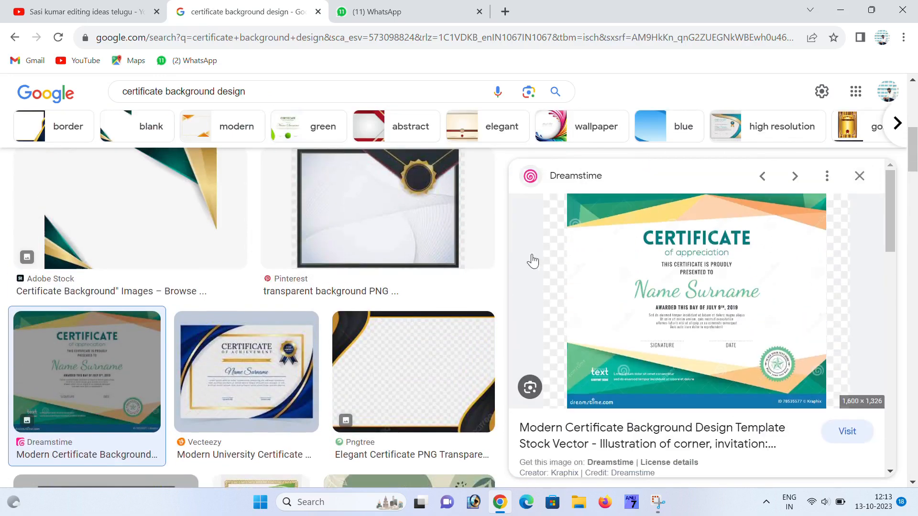
pyautogui.scroll(-3, 346, 293)
pyautogui.scroll(3, 346, 293)
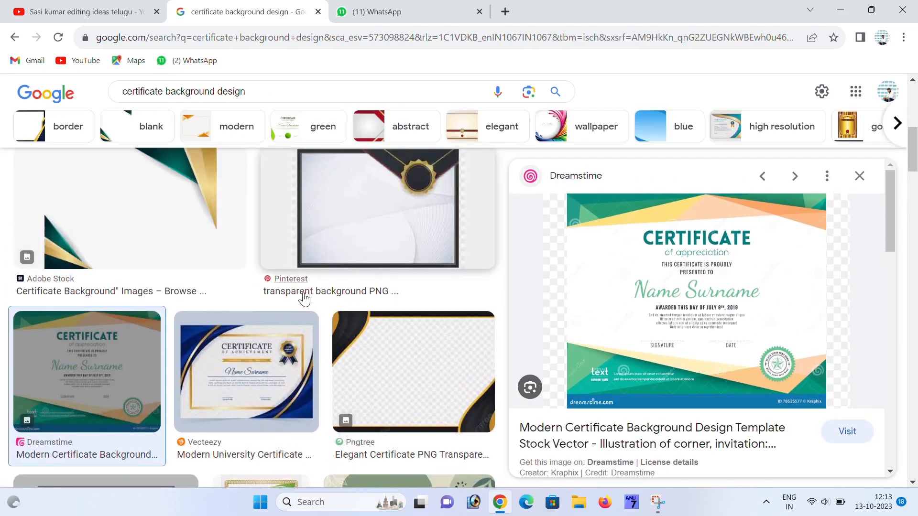
pyautogui.click(246, 368)
pyautogui.scroll(3, 234, 282)
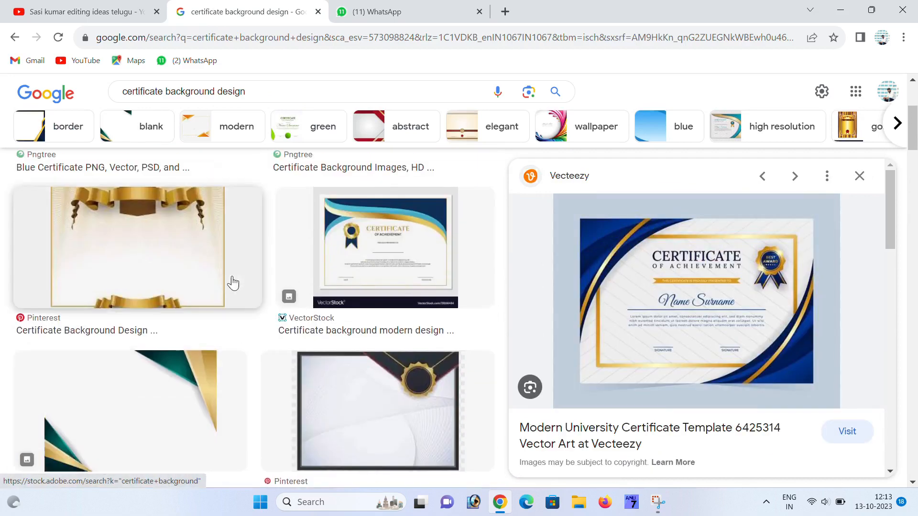
# - Preview the Adobe Stock green-and-gold and blue-and-orange frame backgrounds
pyautogui.click(174, 395)
pyautogui.scroll(-10, 411, 363)
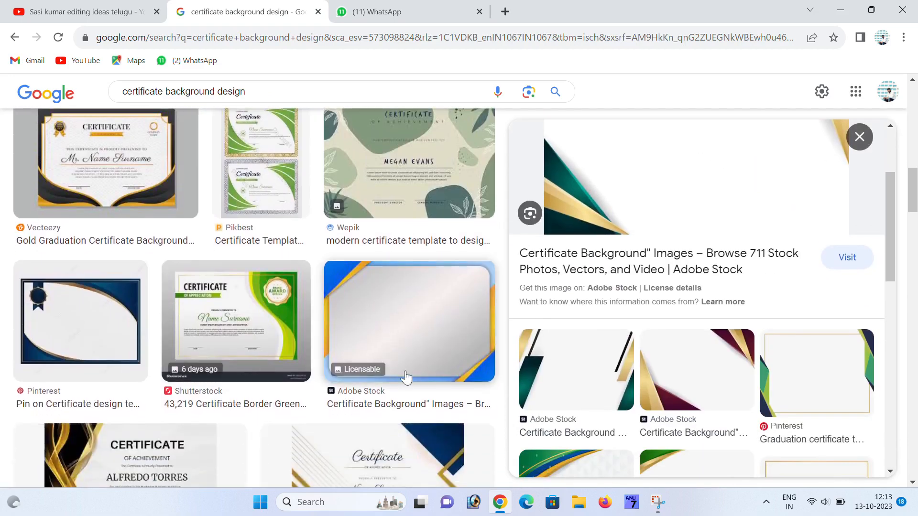
pyautogui.click(406, 377)
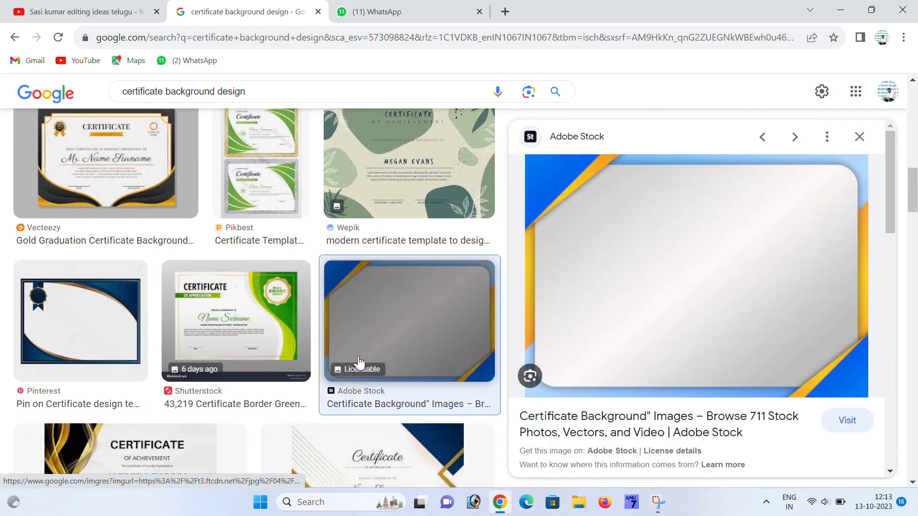
pyautogui.scroll(-8, 352, 360)
pyautogui.scroll(-10, 352, 359)
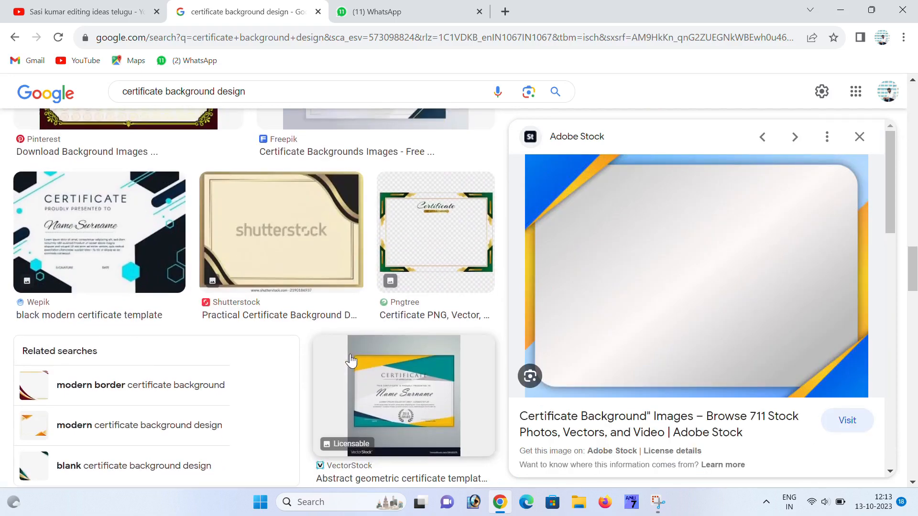
pyautogui.scroll(-10, 306, 331)
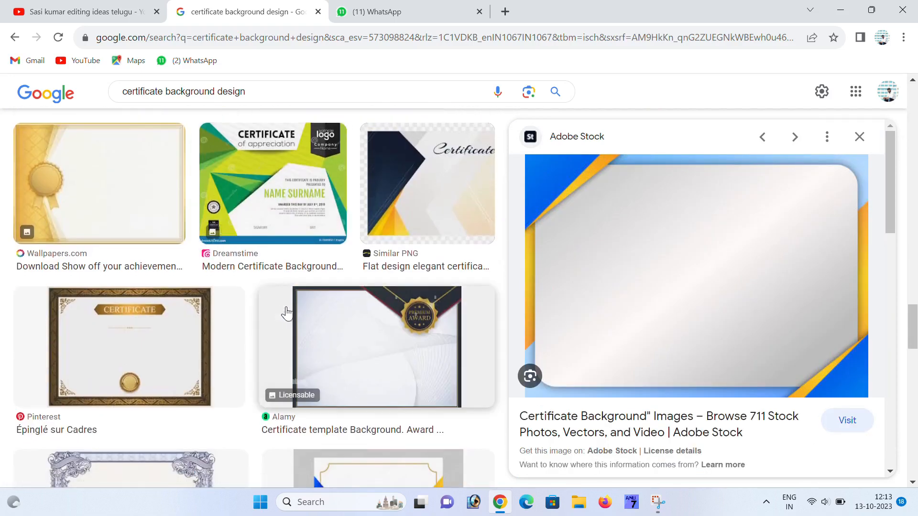
pyautogui.scroll(-4, 272, 303)
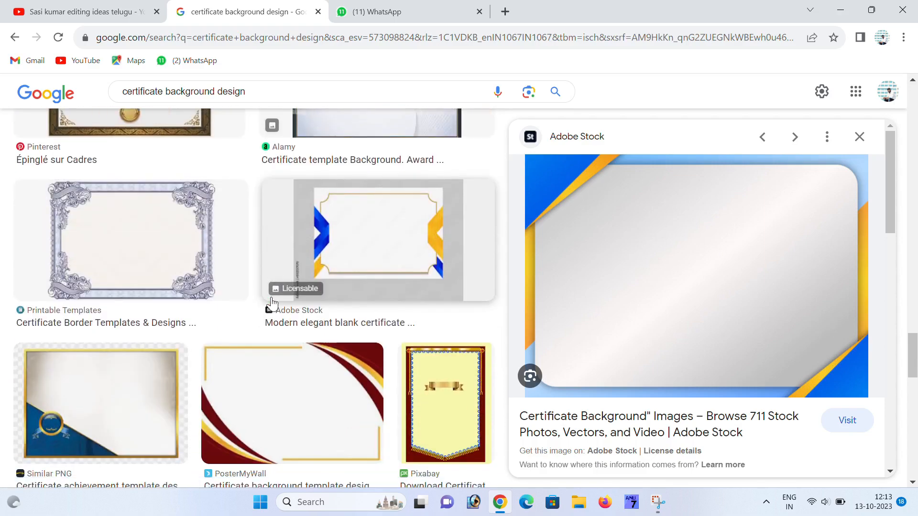
pyautogui.scroll(-3, 270, 304)
# - Preview the PosterMyWall red-and-gold certificate background, then minimize Chrome
pyautogui.click(266, 297)
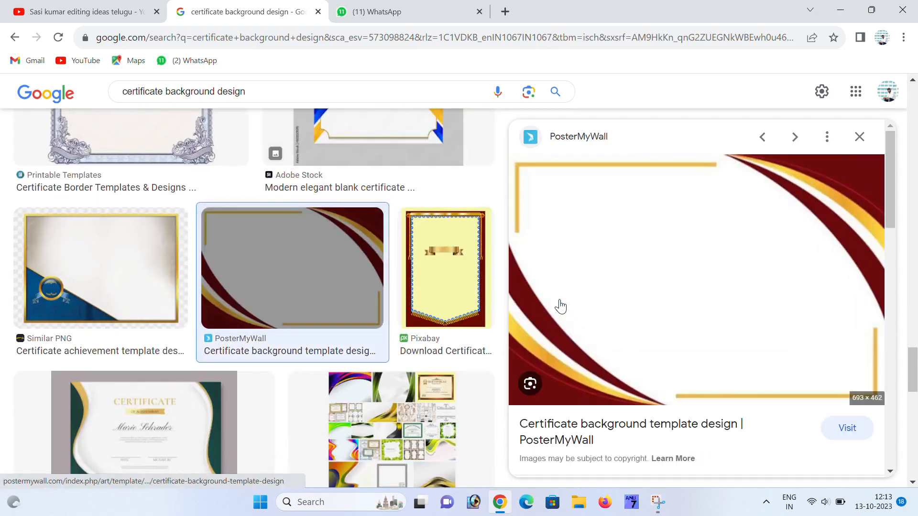
pyautogui.scroll(-8, 368, 270)
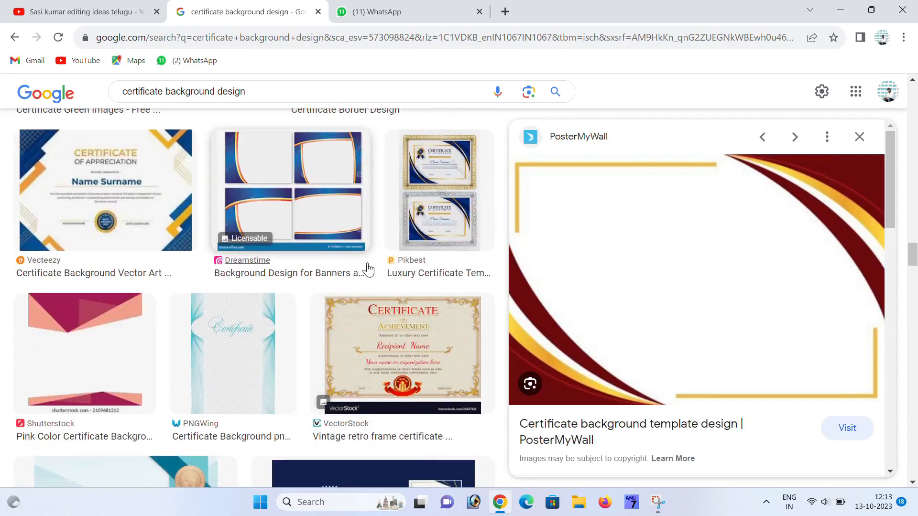
pyautogui.click(834, 10)
# - Refresh the desktop, launch Photoshop and start a new document with Ctrl+N
pyautogui.rightClick(421, 137)
pyautogui.click(466, 192)
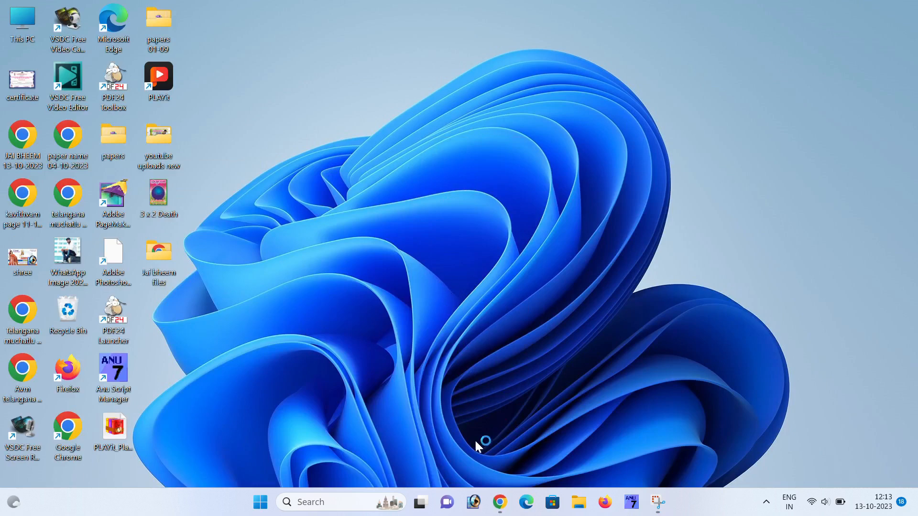
pyautogui.click(472, 506)
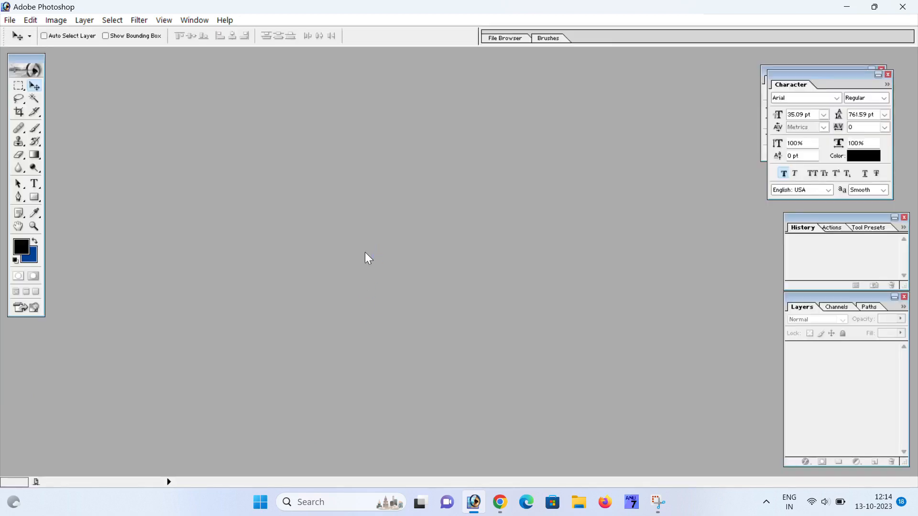
pyautogui.hotkey('ctrl', 'n')
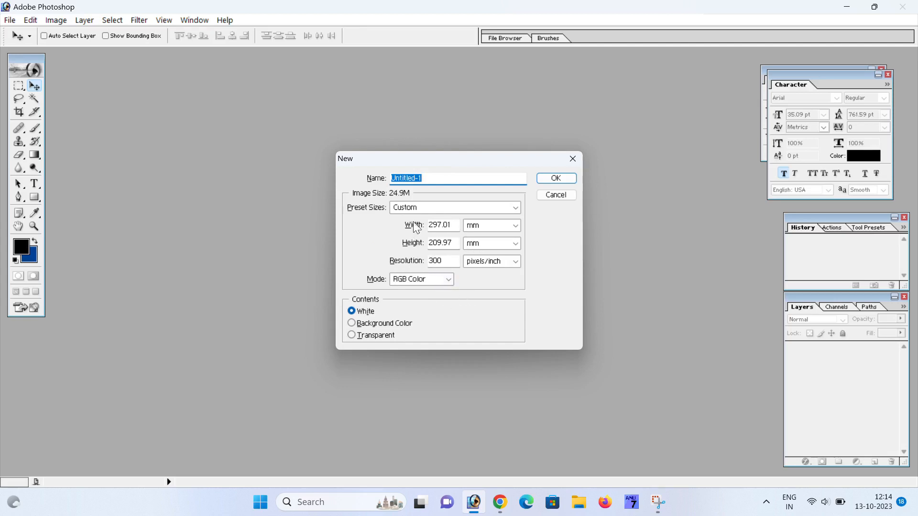
# - Create a 297 × 210 mm, 300 ppi RGB Color document and maximize its window
pyautogui.click(425, 208)
pyautogui.click(425, 208)
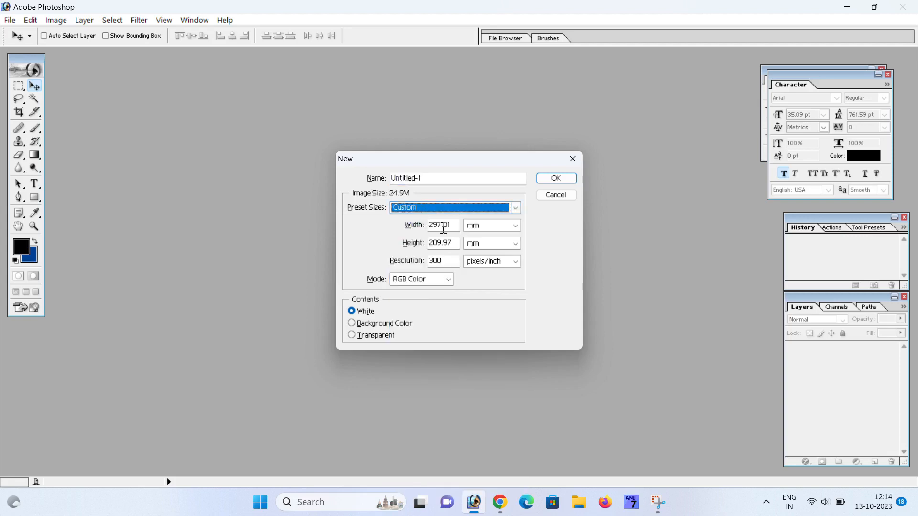
pyautogui.press('Tab')
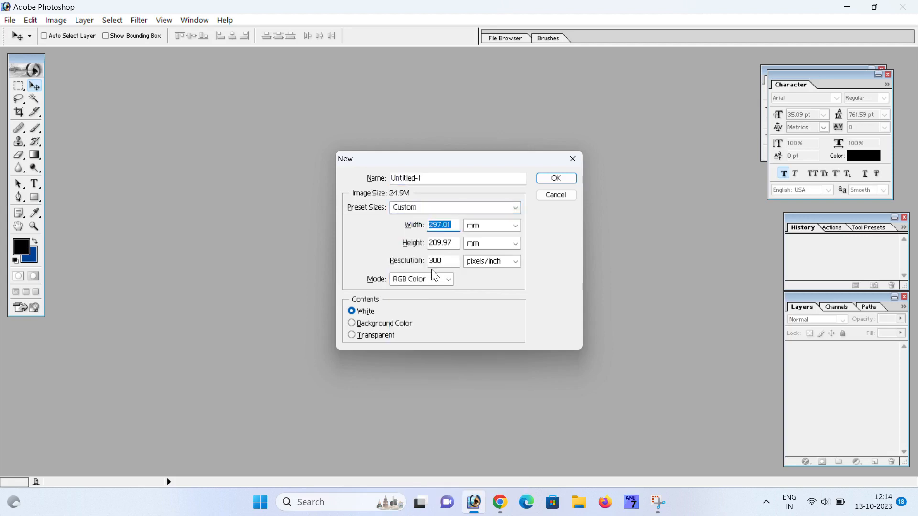
pyautogui.write('29')
pyautogui.press('Tab')
pyautogui.write('21')
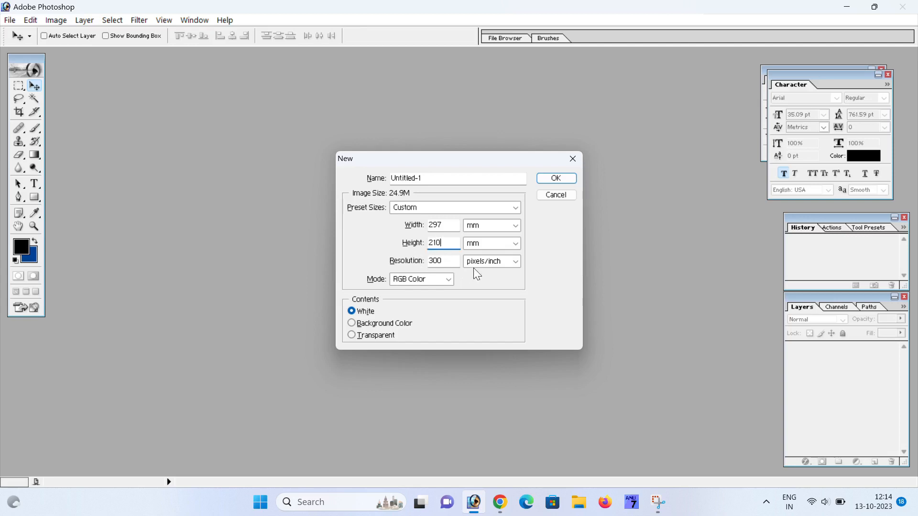
pyautogui.press('Tab')
pyautogui.click(415, 280)
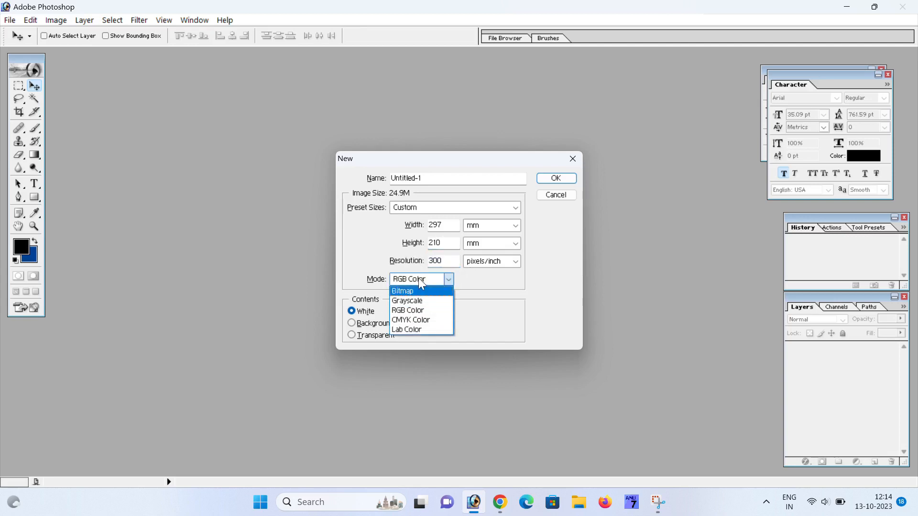
pyautogui.click(420, 283)
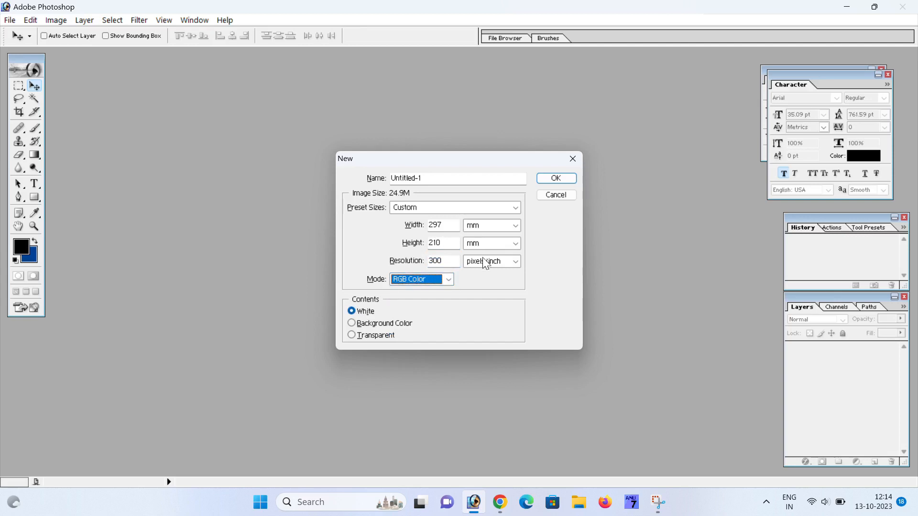
pyautogui.click(553, 179)
pyautogui.doubleClick(554, 60)
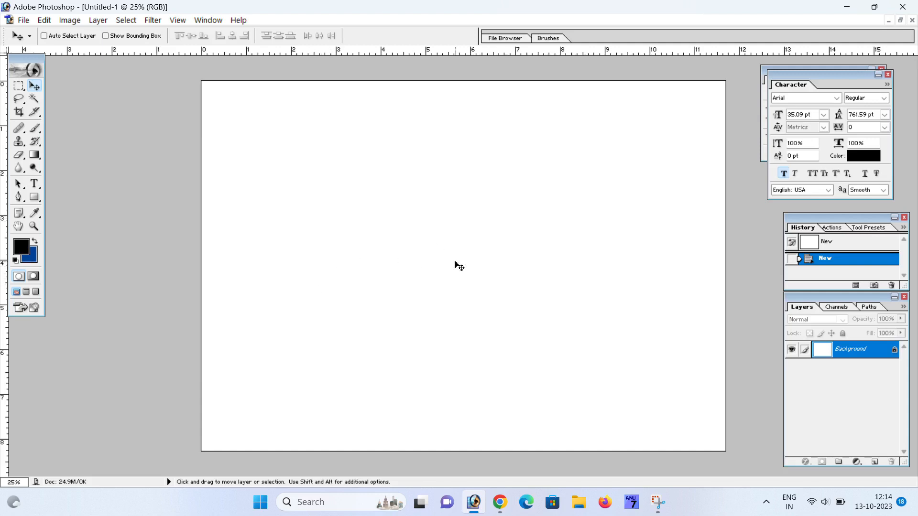
# - Open certificate.tif from the desktop without updating text layers and move its window aside
pyautogui.click(846, 8)
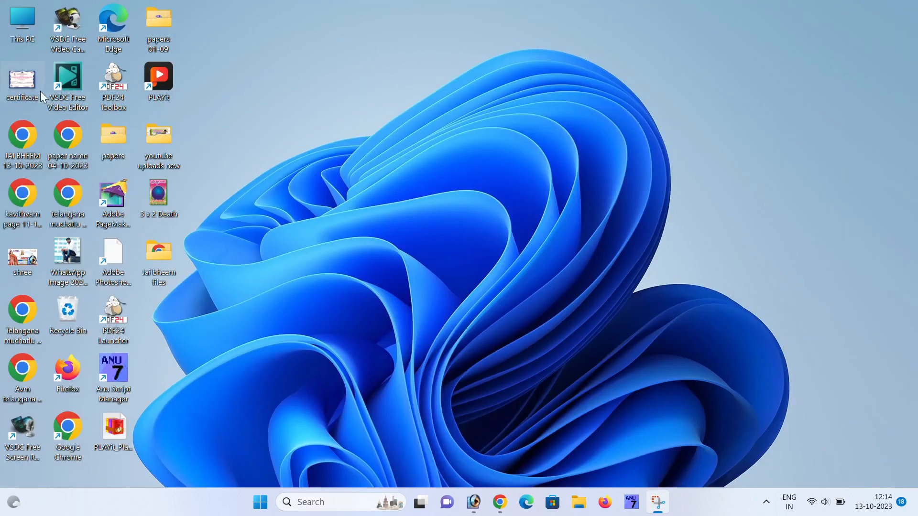
pyautogui.doubleClick(26, 81)
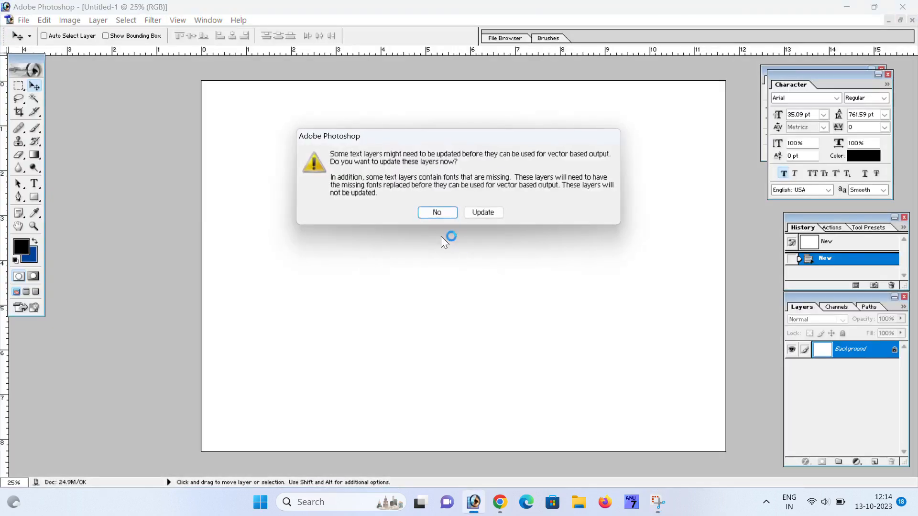
pyautogui.click(451, 215)
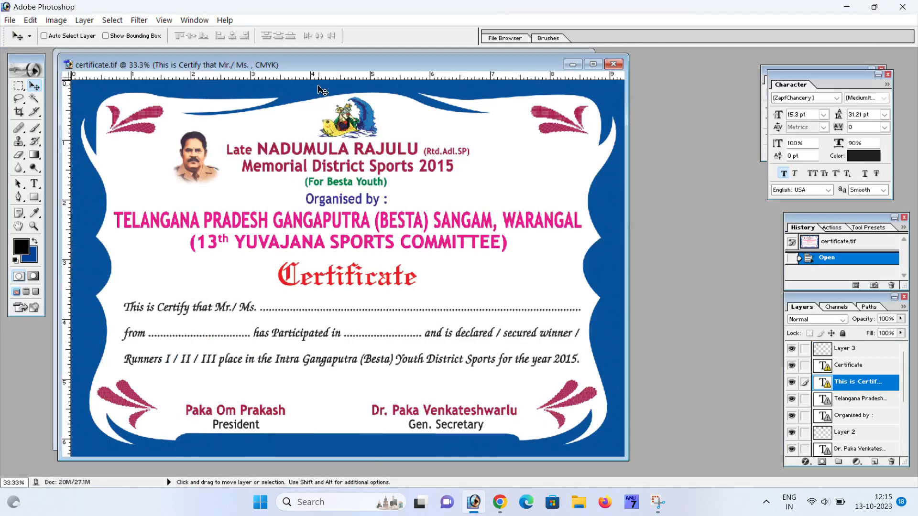
pyautogui.moveTo(334, 64); pyautogui.dragTo(642, 269)
# - Select the 'This is Certify that Mr./ Ms.' layer and drag it into Untitled-1
pyautogui.rightClick(545, 432)
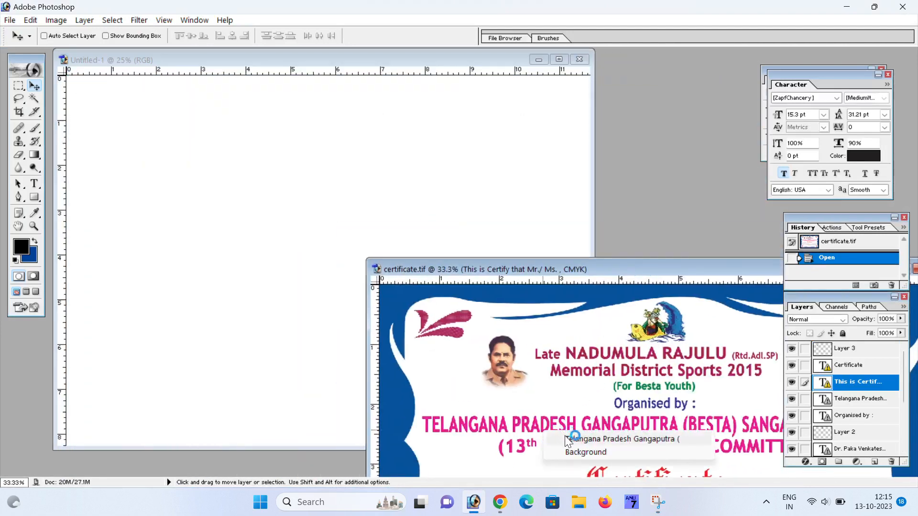
pyautogui.click(566, 439)
pyautogui.moveTo(539, 269); pyautogui.dragTo(540, 109)
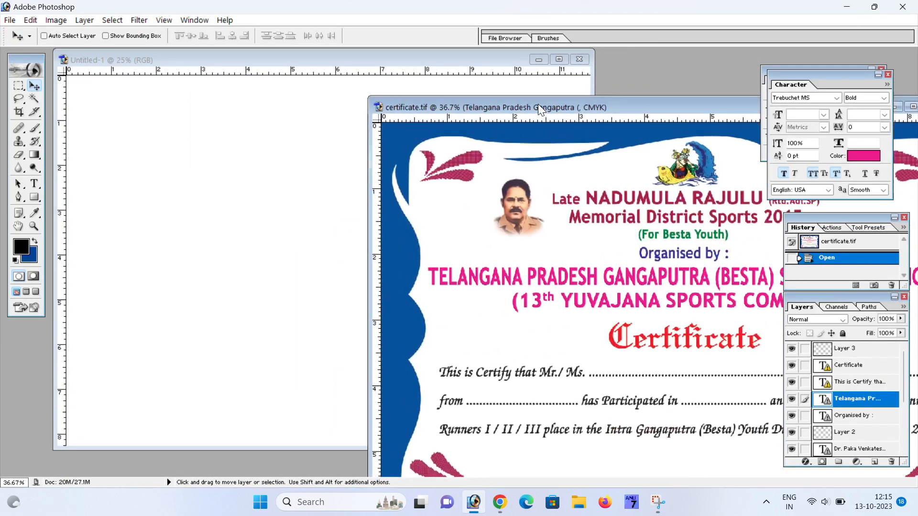
pyautogui.rightClick(544, 386)
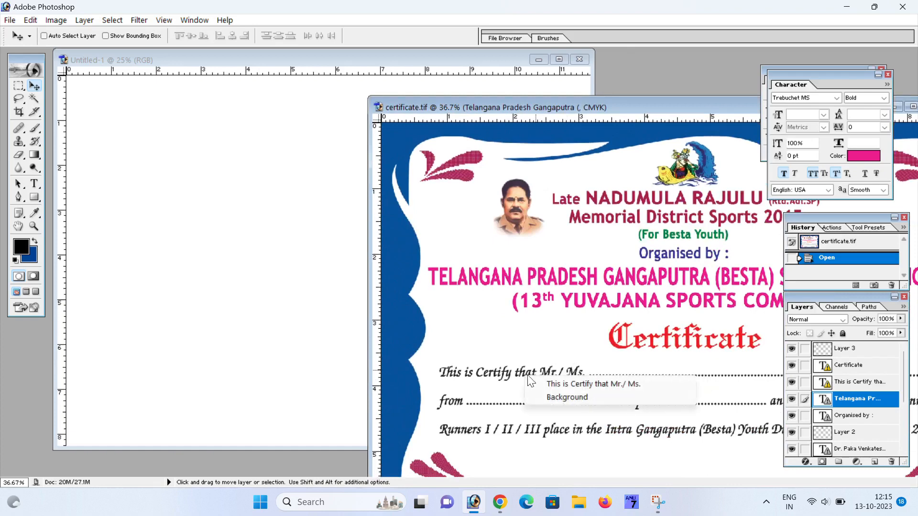
pyautogui.click(548, 384)
pyautogui.moveTo(549, 383); pyautogui.dragTo(214, 278)
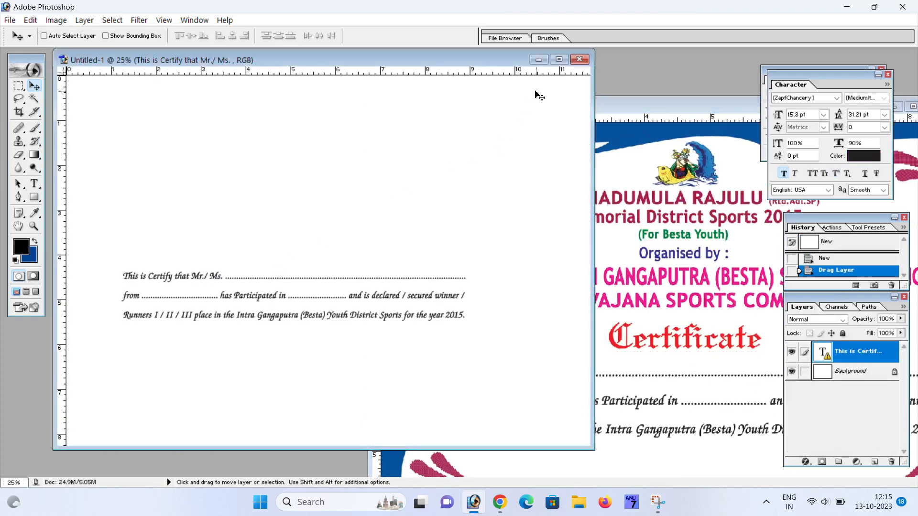
# - Try scaling the paragraph text to about 130%, then undo the resize
pyautogui.click(558, 60)
pyautogui.moveTo(497, 299); pyautogui.dragTo(533, 309)
pyautogui.hotkey('ctrl', 't')
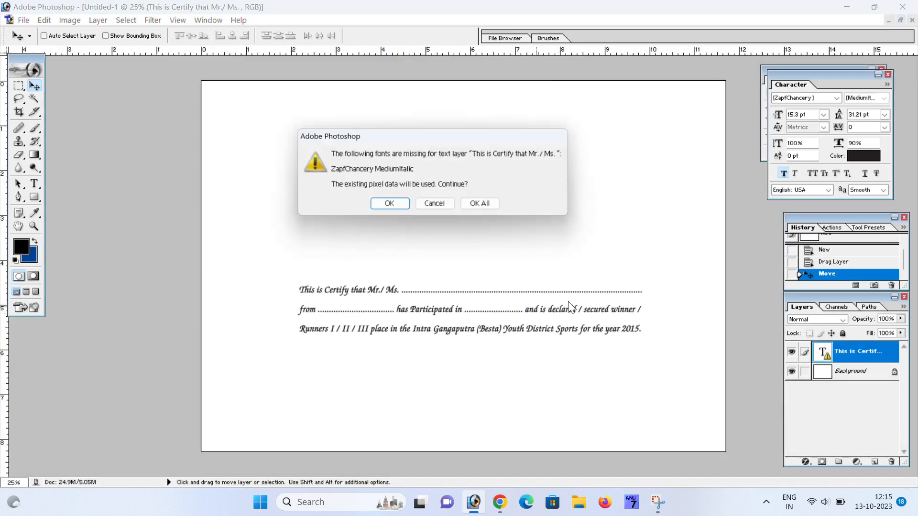
pyautogui.click(381, 203)
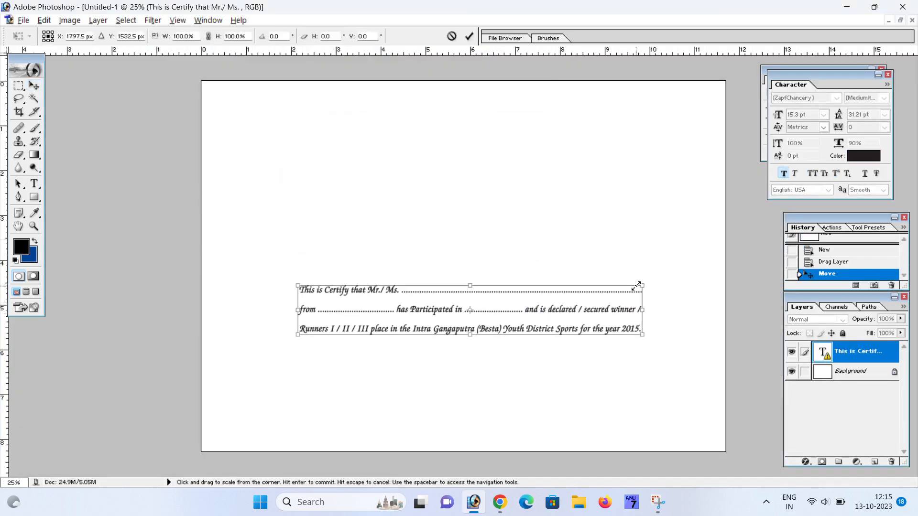
pyautogui.moveTo(642, 286); pyautogui.dragTo(694, 270)
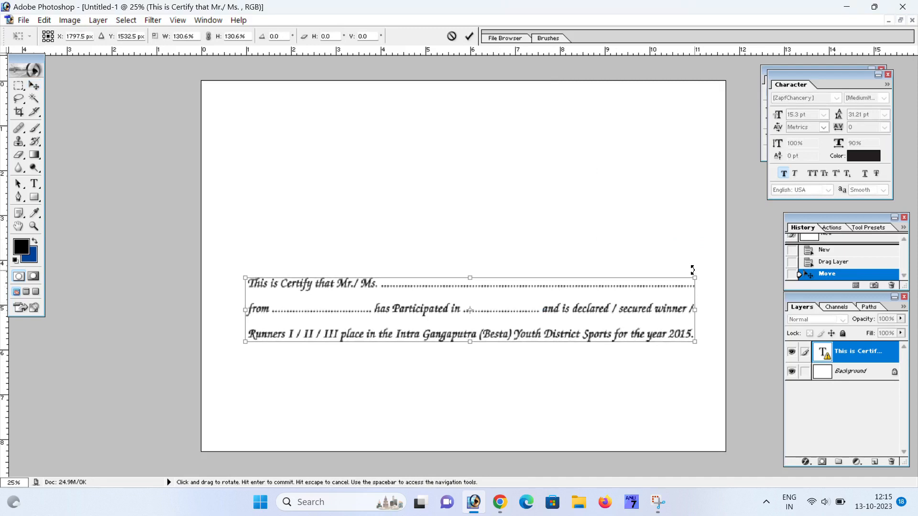
pyautogui.press('Return')
pyautogui.hotkey('ctrl', 'z')
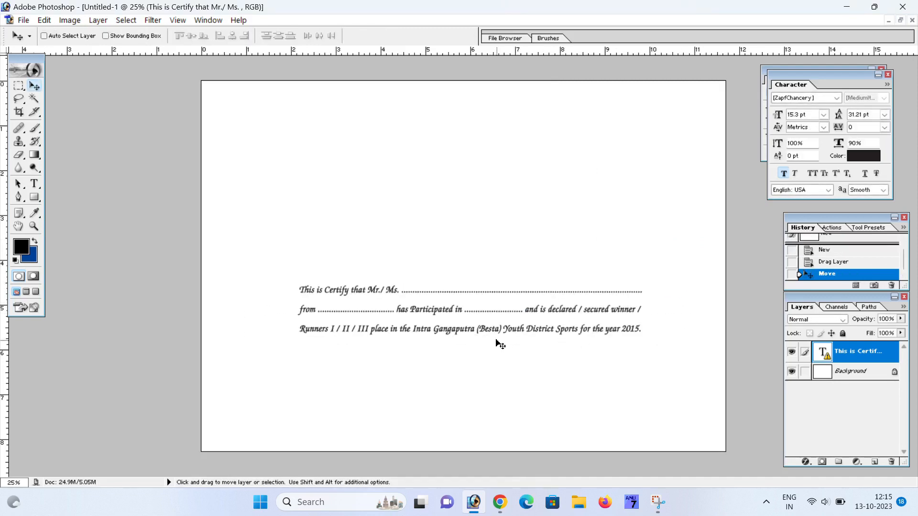
# - Scale the certificate text block to about 127% and move it into the lower half of the page
pyautogui.hotkey('ctrl', 't')
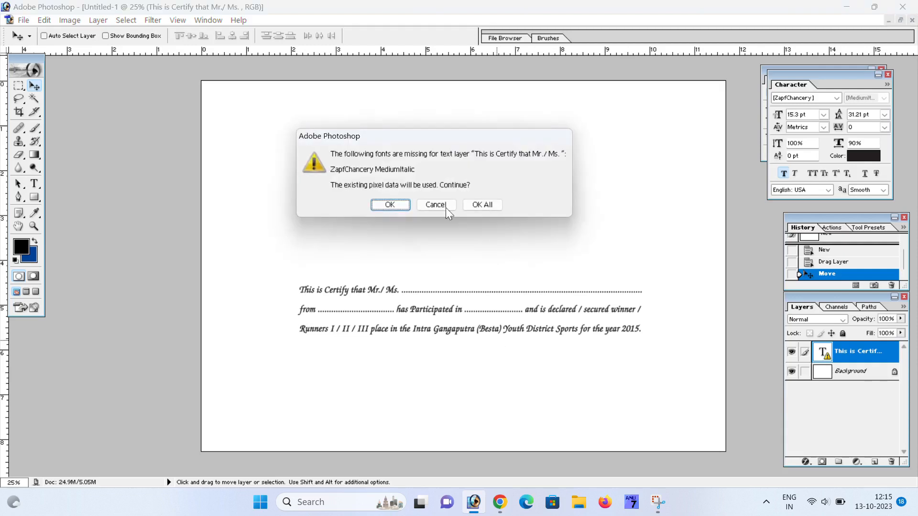
pyautogui.click(389, 205)
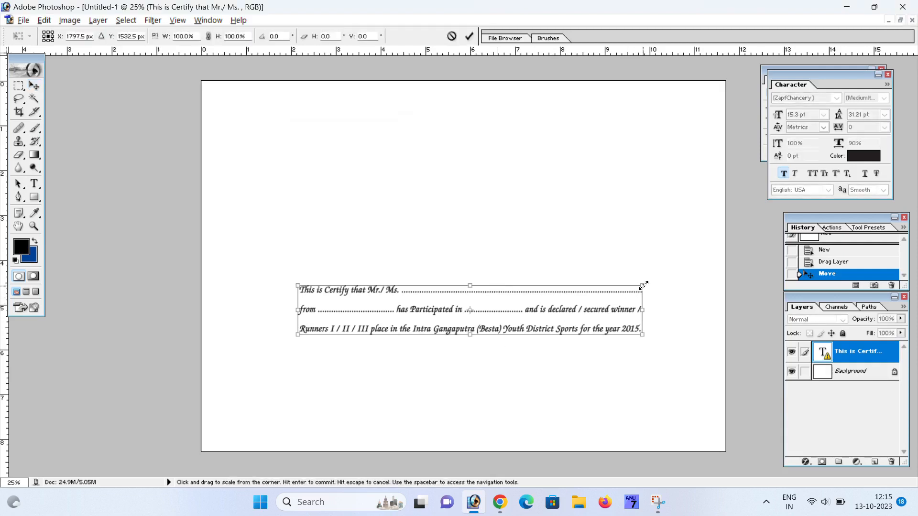
pyautogui.moveTo(641, 285); pyautogui.dragTo(711, 260)
pyautogui.press('Return')
pyautogui.moveTo(615, 335); pyautogui.dragTo(526, 316)
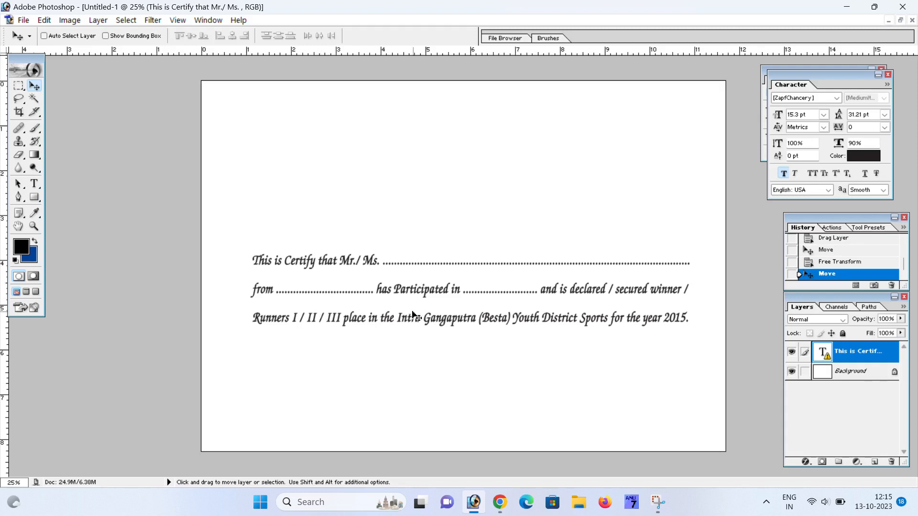
pyautogui.moveTo(473, 321); pyautogui.dragTo(468, 341)
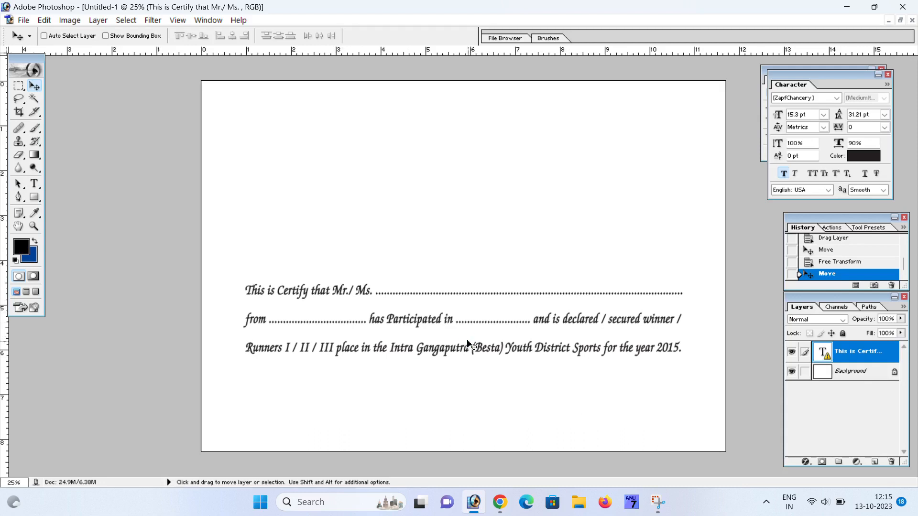
pyautogui.moveTo(466, 327); pyautogui.dragTo(467, 349)
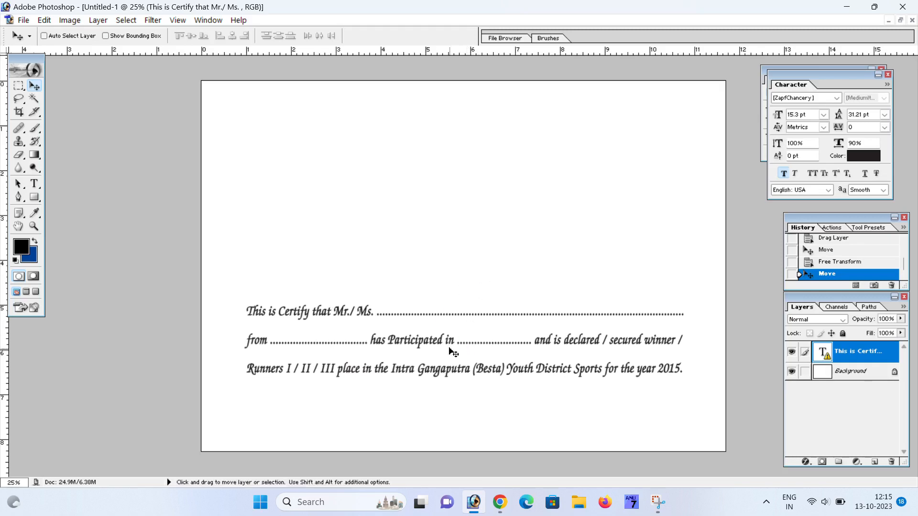
# - Close the old Google Images tab in Chrome and hide the browser
pyautogui.click(499, 502)
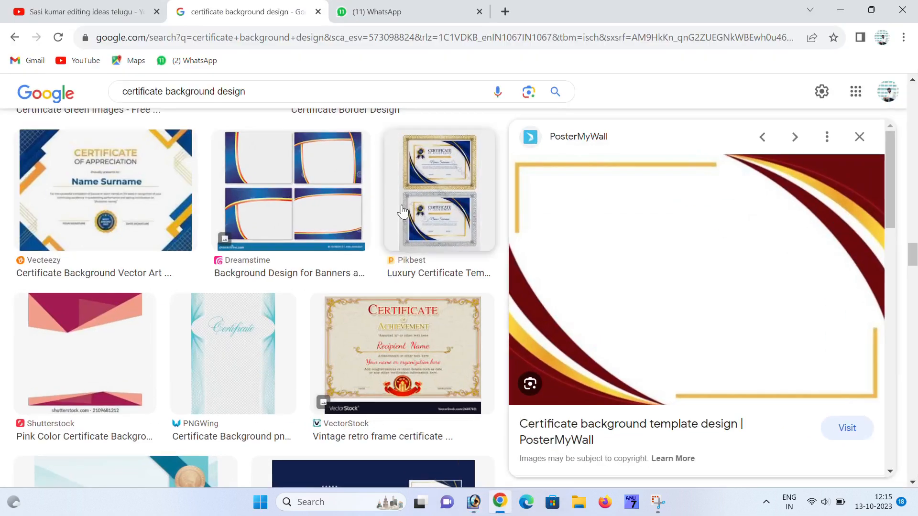
pyautogui.click(318, 12)
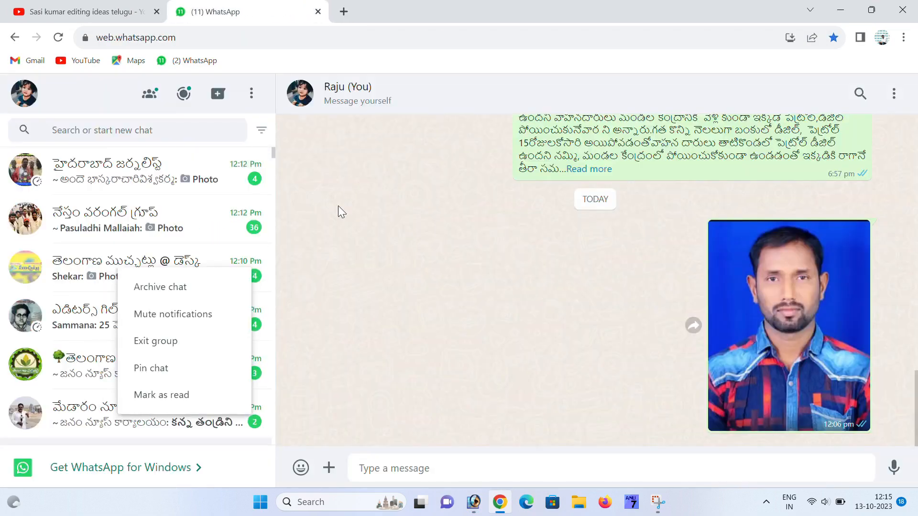
pyautogui.click(841, 9)
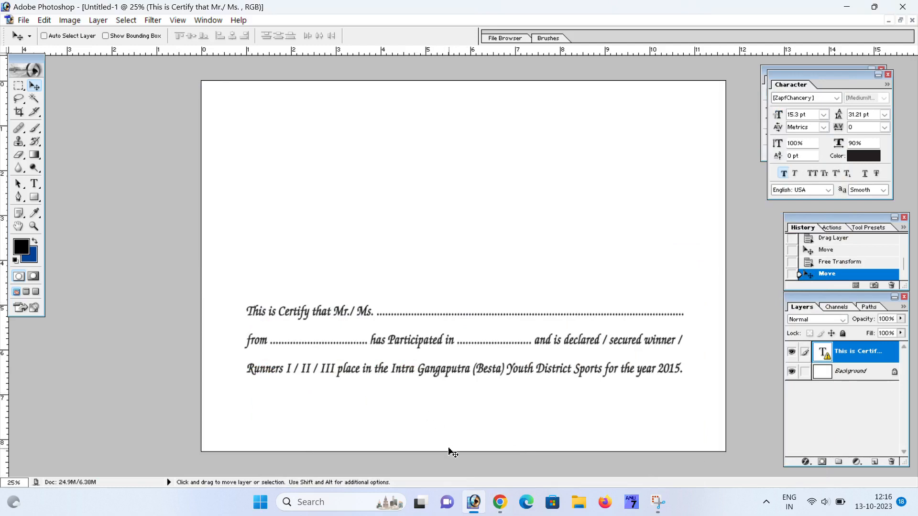
# - In a new Chrome tab, search for 'certificate background design'
pyautogui.click(499, 503)
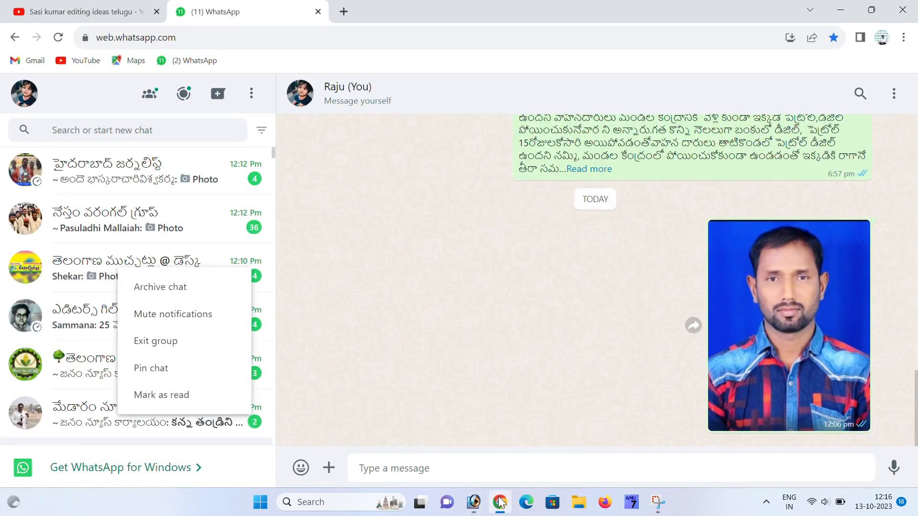
pyautogui.click(343, 11)
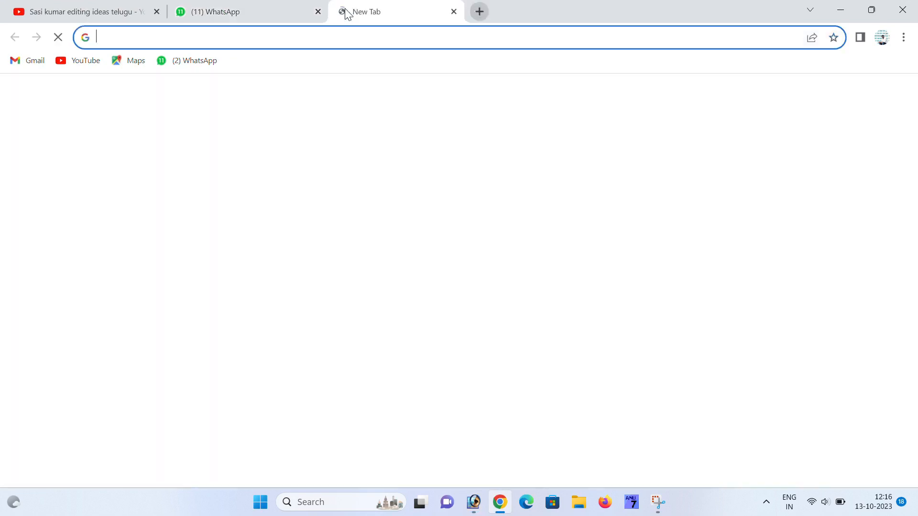
pyautogui.click(129, 34)
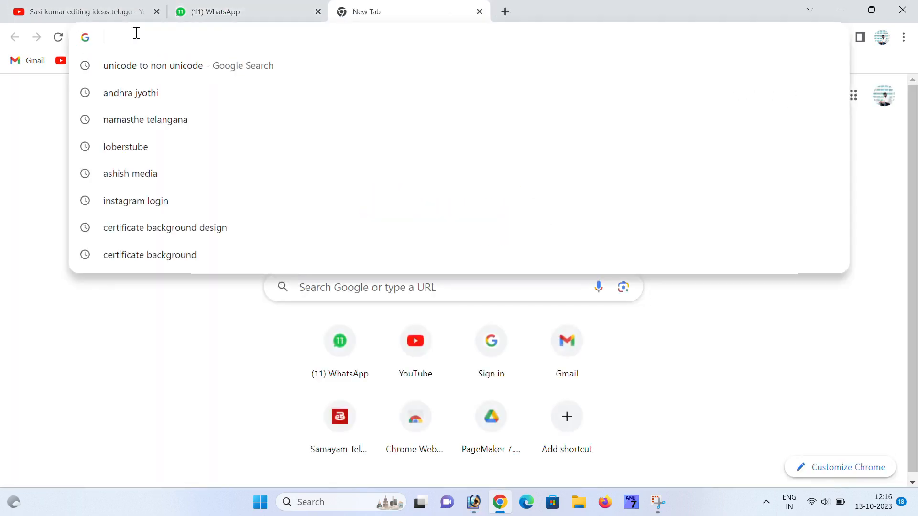
pyautogui.write('certifi')
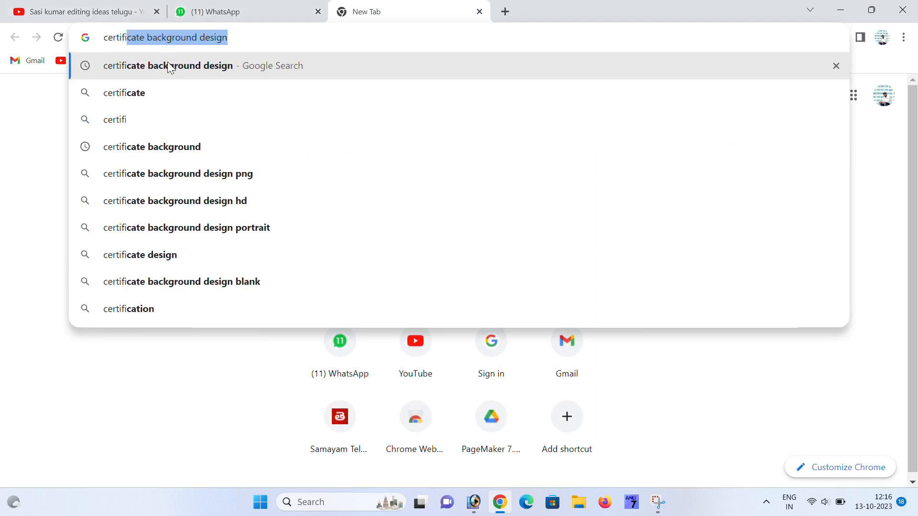
pyautogui.write('cate ba')
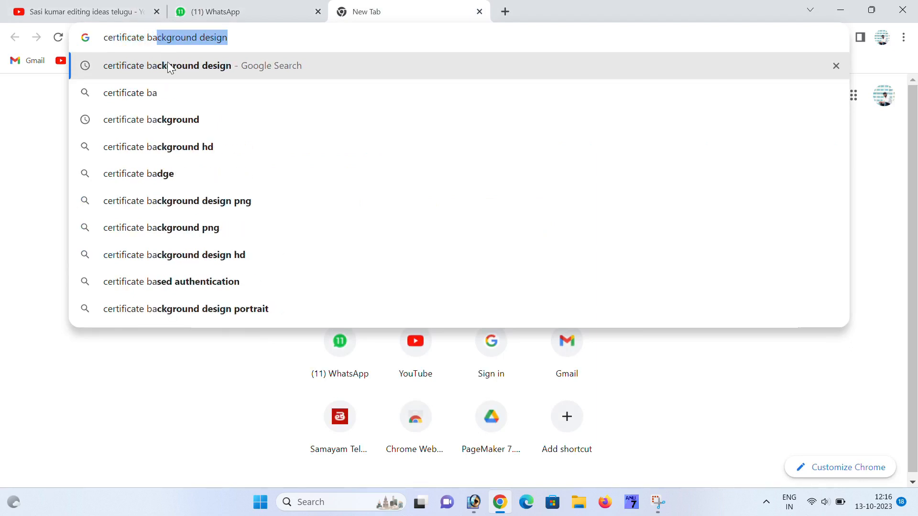
pyautogui.write('ckgr')
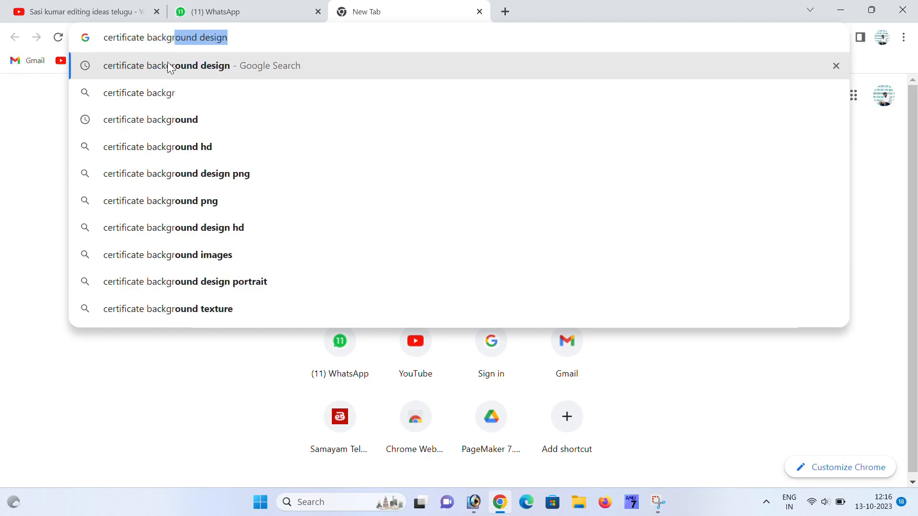
pyautogui.write('ound')
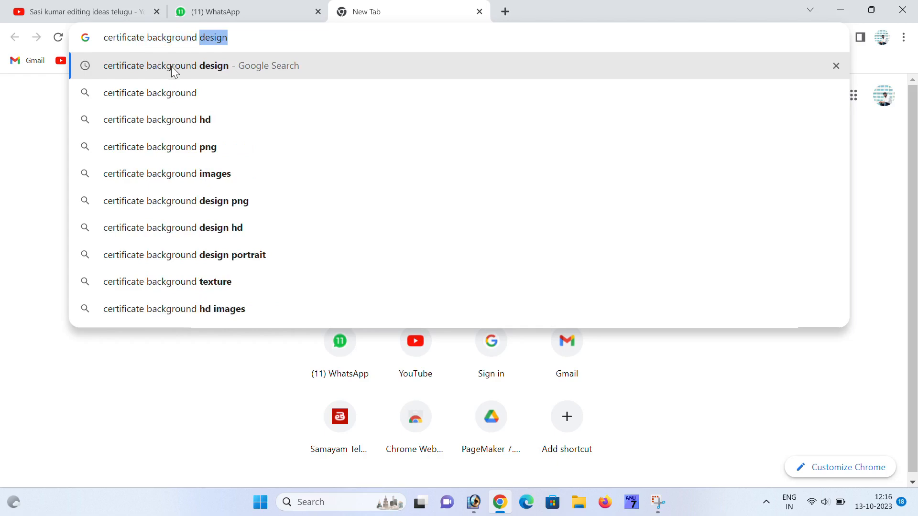
pyautogui.click(172, 67)
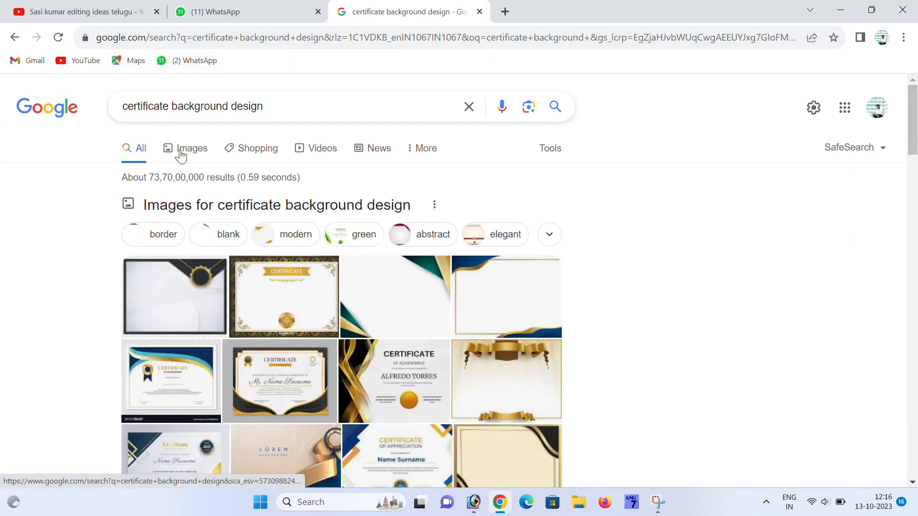
# - Switch to image results and preview the Freepik blue-bordered certificate background
pyautogui.click(191, 152)
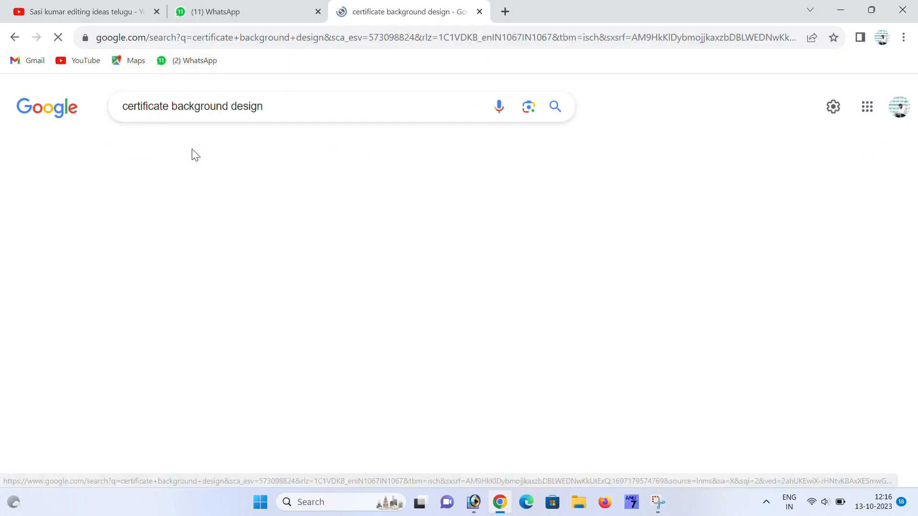
pyautogui.scroll(-3, 377, 253)
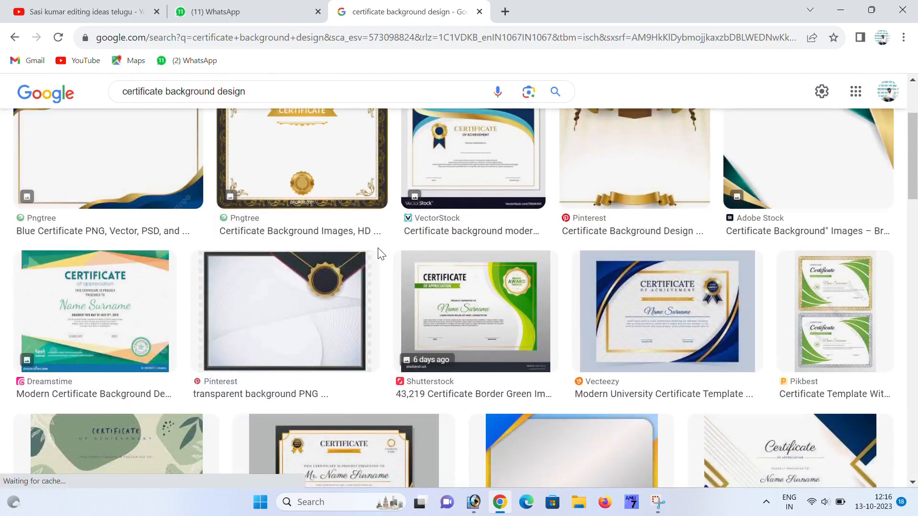
pyautogui.scroll(3, 378, 254)
pyautogui.scroll(-4, 377, 253)
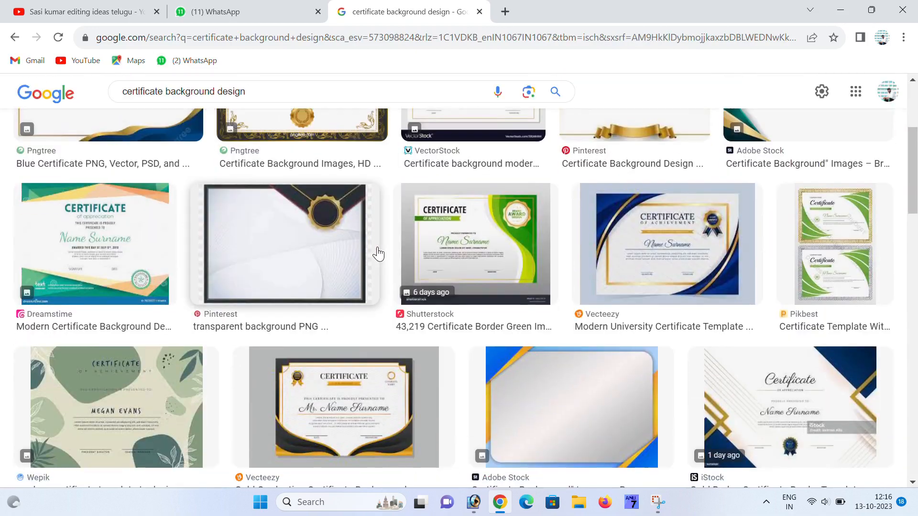
pyautogui.scroll(-2, 378, 253)
pyautogui.scroll(-6, 377, 252)
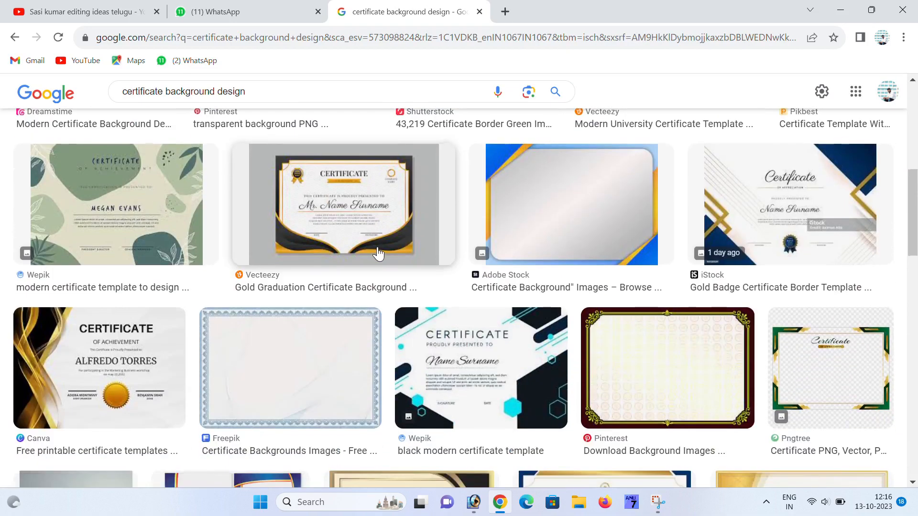
pyautogui.scroll(4, 377, 253)
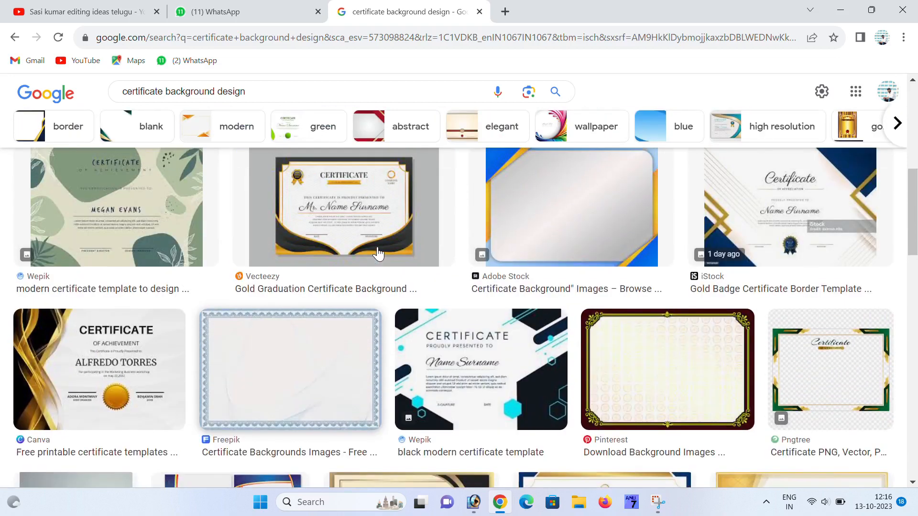
pyautogui.click(291, 359)
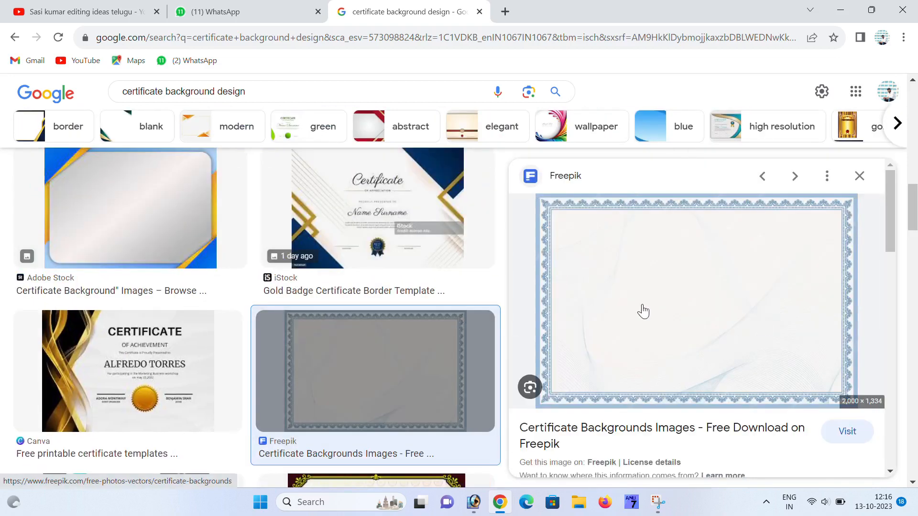
pyautogui.scroll(-5, 642, 311)
pyautogui.scroll(-4, 314, 306)
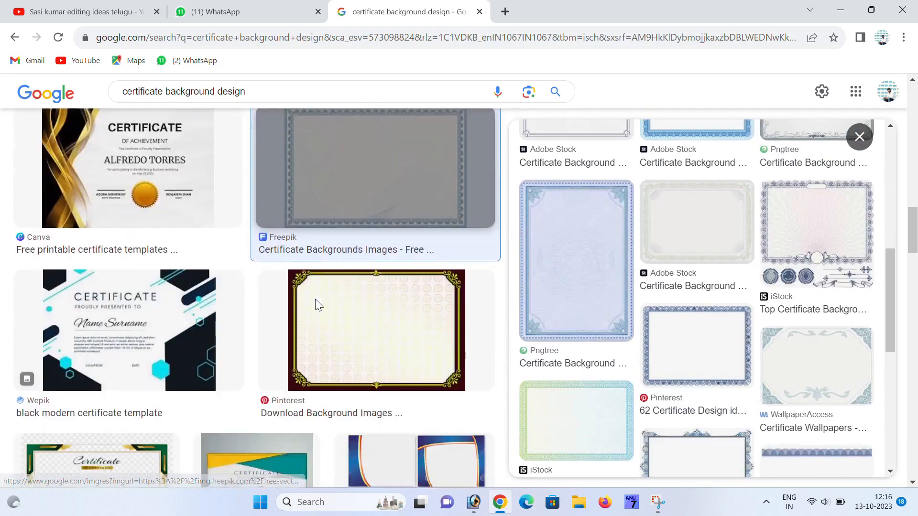
pyautogui.scroll(-1, 314, 299)
# - Preview the Pinterest gold-framed and PosterMyWall red-and-gold certificate backgrounds
pyautogui.click(362, 266)
pyautogui.scroll(-5, 564, 321)
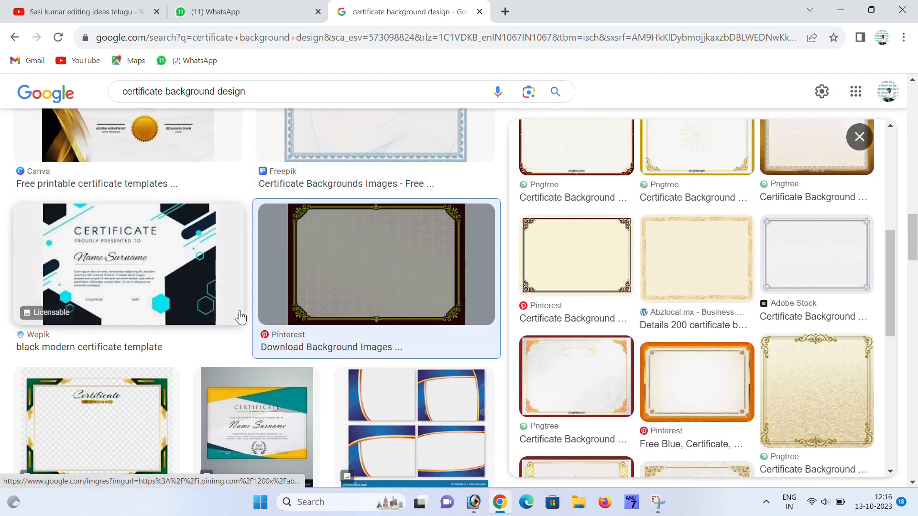
pyautogui.scroll(-8, 241, 317)
pyautogui.scroll(-8, 239, 317)
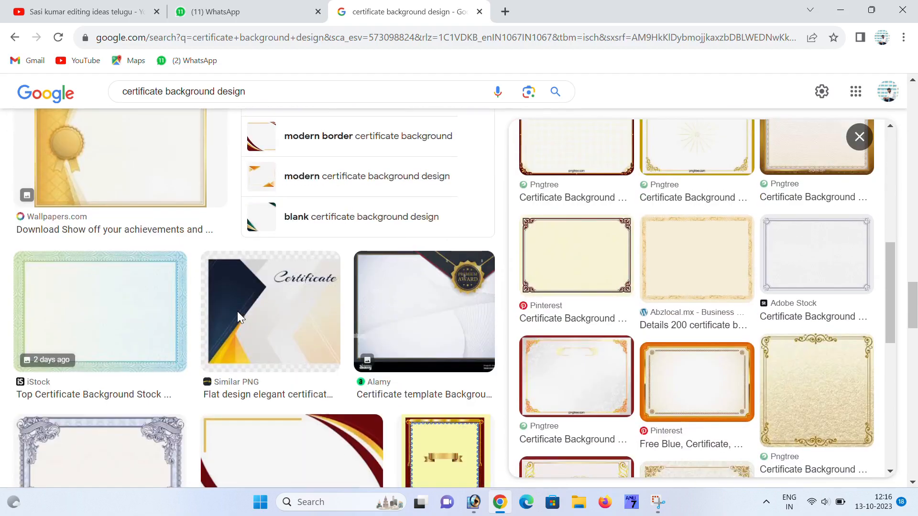
pyautogui.scroll(4, 237, 318)
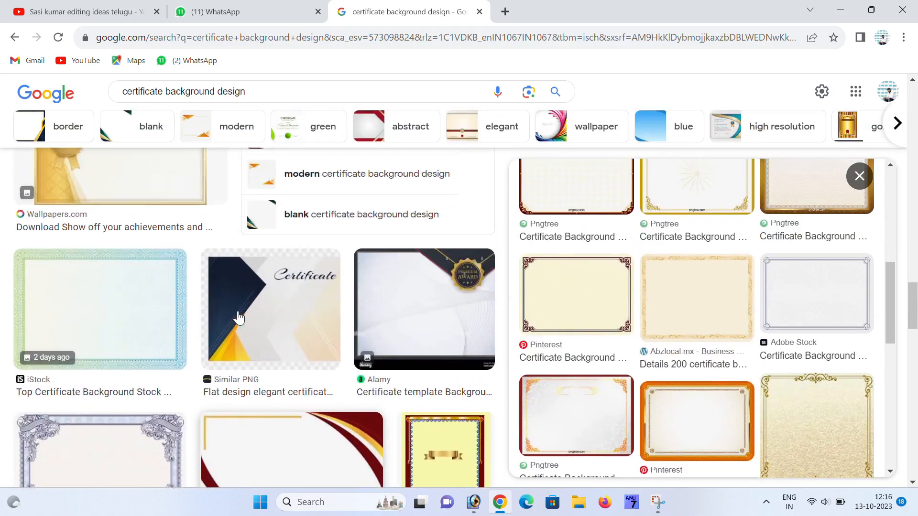
pyautogui.scroll(-4, 276, 301)
pyautogui.click(276, 301)
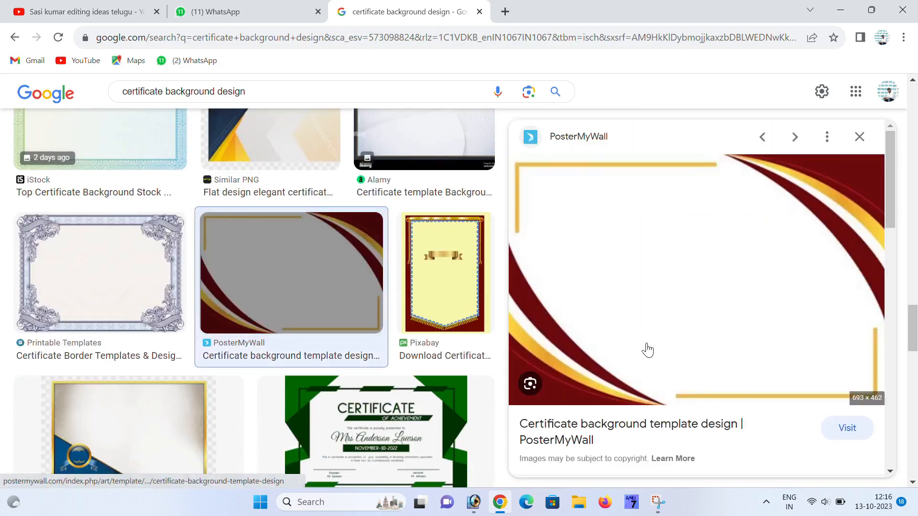
pyautogui.scroll(-10, 274, 293)
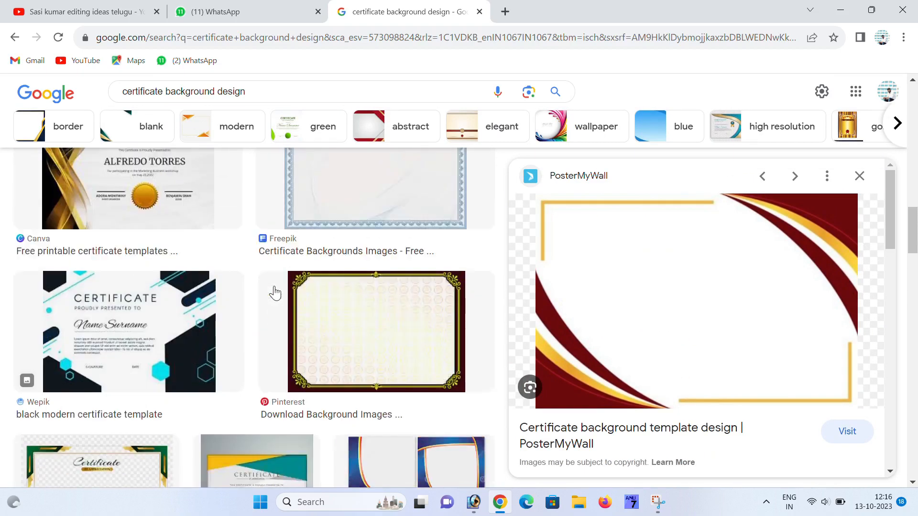
pyautogui.scroll(4, 275, 293)
pyautogui.scroll(8, 275, 293)
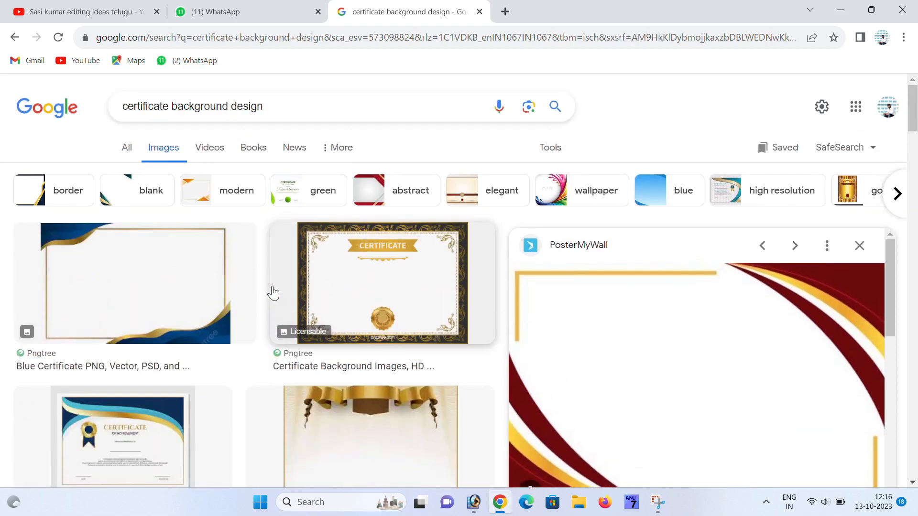
# - Preview the Pngtree border and the gold-and-black CERTIFICATE background, then copy that image
pyautogui.click(170, 274)
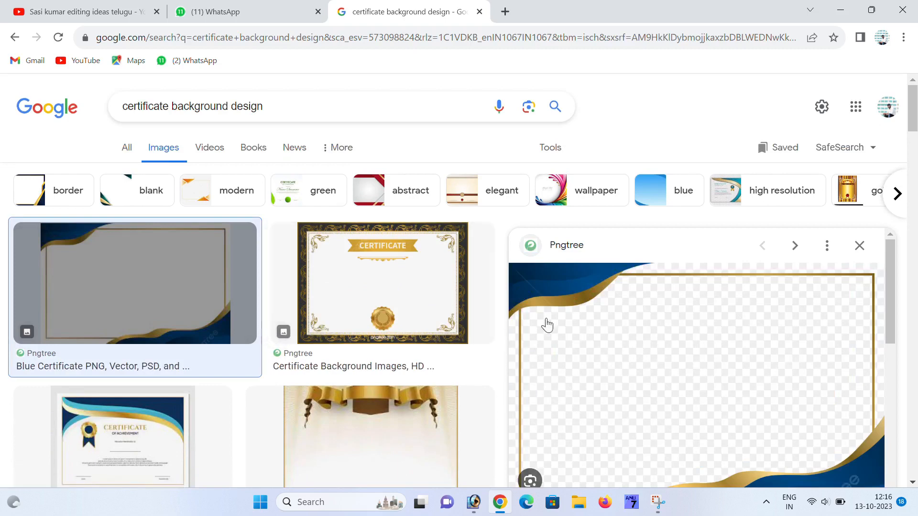
pyautogui.click(444, 294)
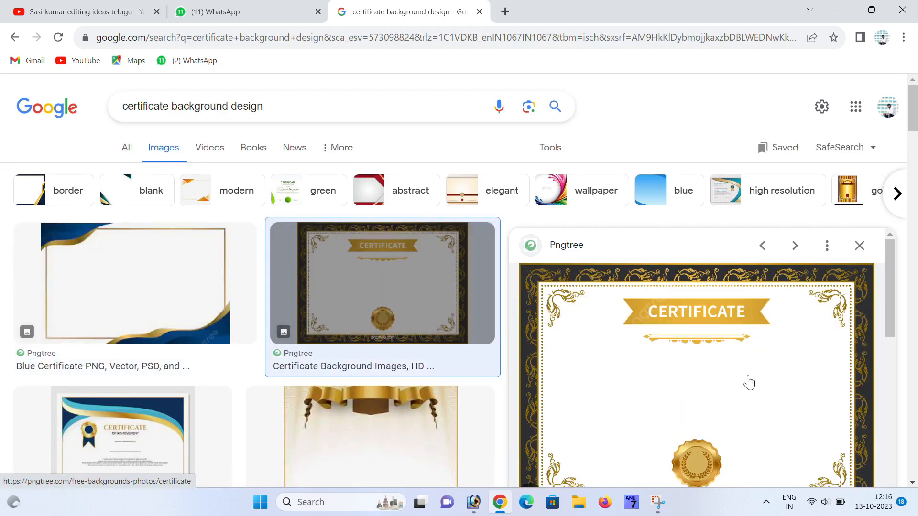
pyautogui.scroll(-3, 749, 383)
pyautogui.scroll(3, 706, 379)
pyautogui.rightClick(688, 352)
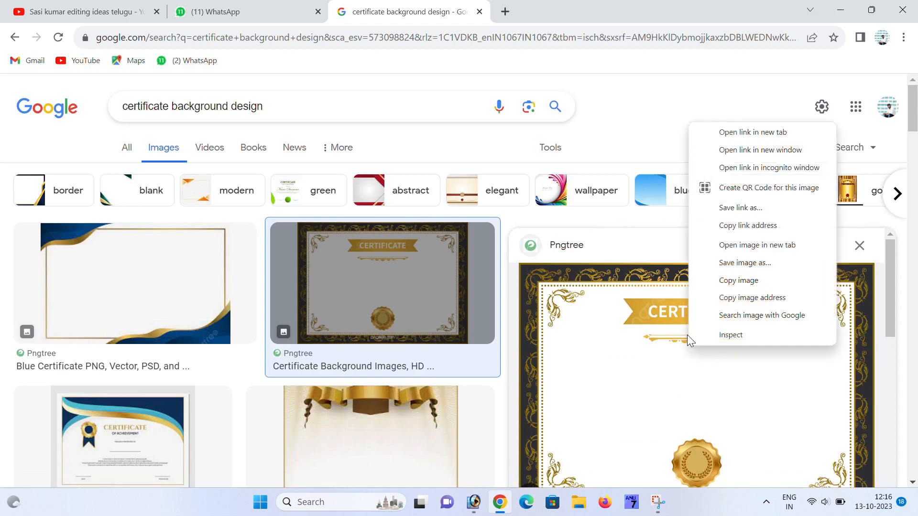
pyautogui.click(738, 284)
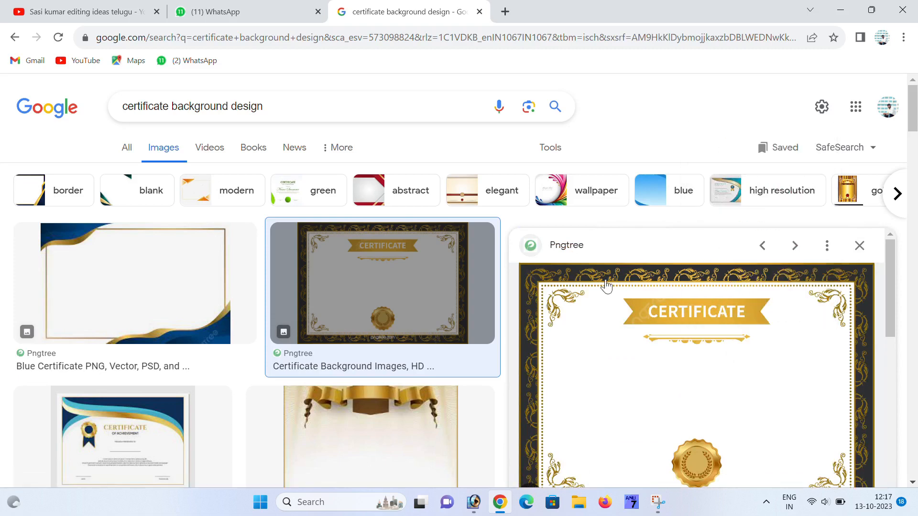
# - Paste the copied black-and-gold certificate into Untitled-1 as a new layer
pyautogui.click(475, 502)
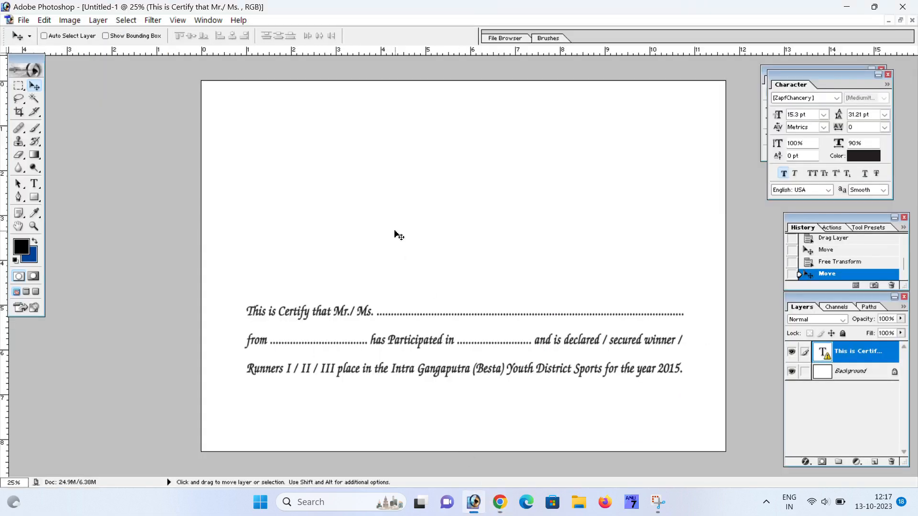
pyautogui.hotkey('ctrl', 'v')
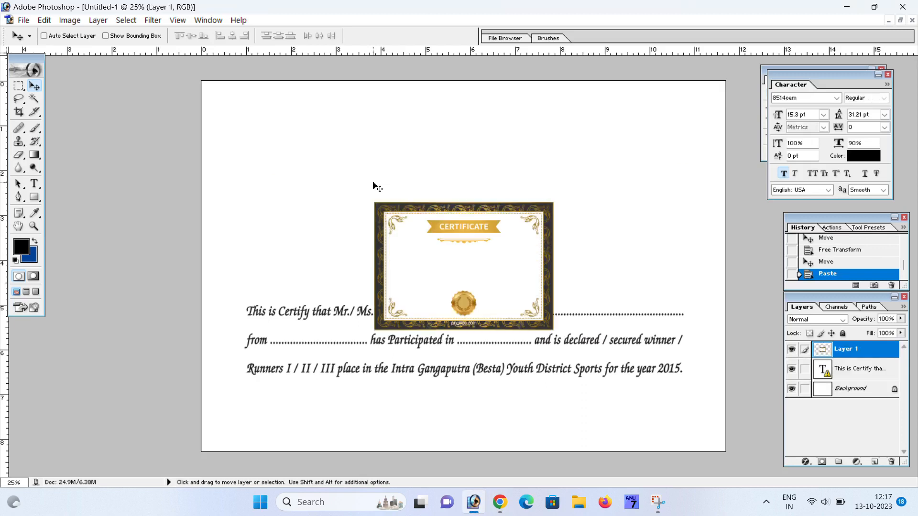
pyautogui.moveTo(434, 277); pyautogui.dragTo(409, 239)
# - Scale the pasted certificate with Free Transform until it fills the whole canvas
pyautogui.hotkey('ctrl', 't')
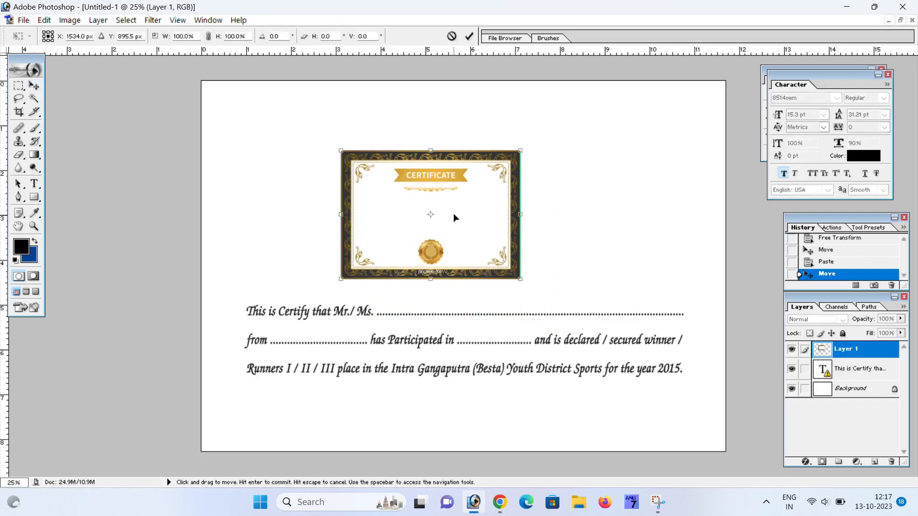
pyautogui.moveTo(509, 155); pyautogui.dragTo(664, 138)
pyautogui.moveTo(573, 185); pyautogui.dragTo(536, 188)
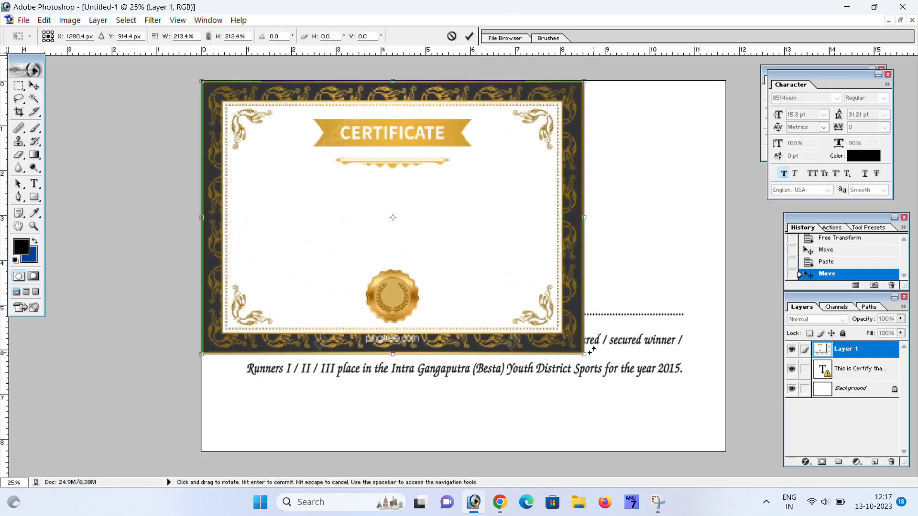
pyautogui.moveTo(585, 357); pyautogui.dragTo(731, 453)
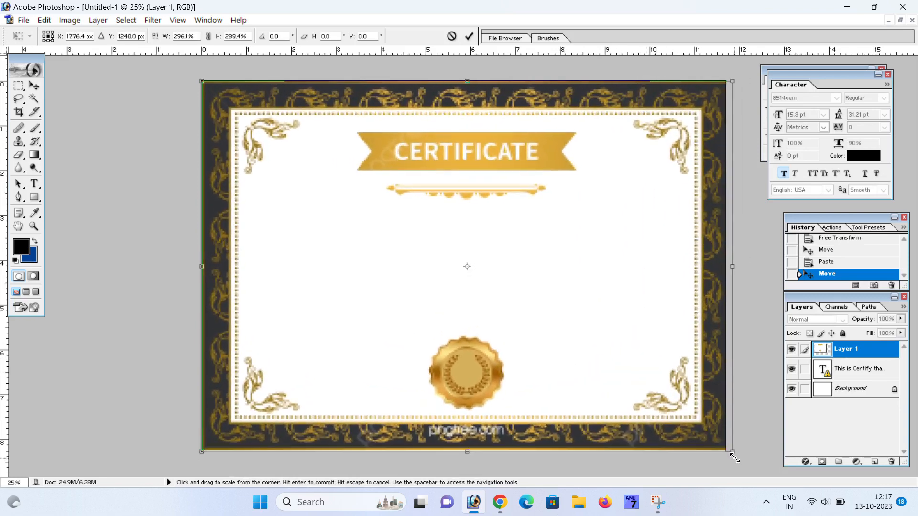
pyautogui.press('Return')
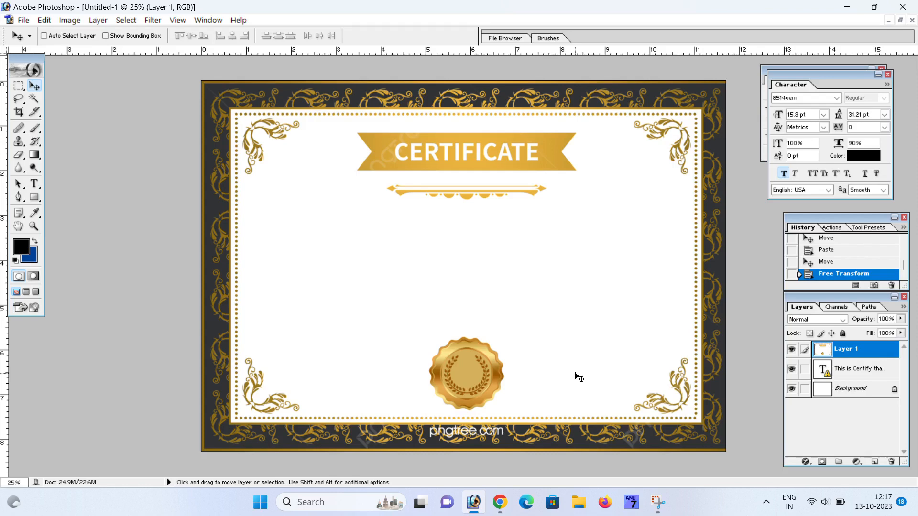
# - Send Layer 1 to the back, then select the certificate text layer and try moving it up (undone)
pyautogui.press('shift')
pyautogui.hotkey('ctrl', 'shift', '[')
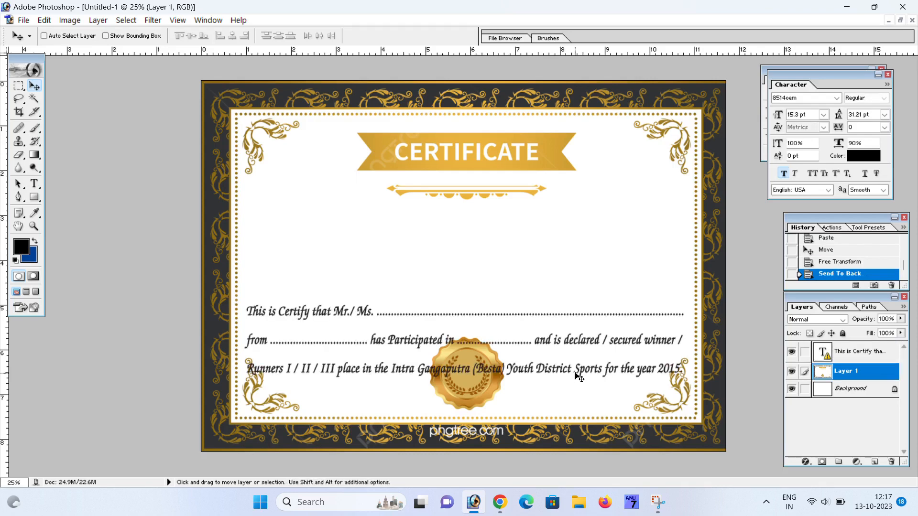
pyautogui.rightClick(367, 317)
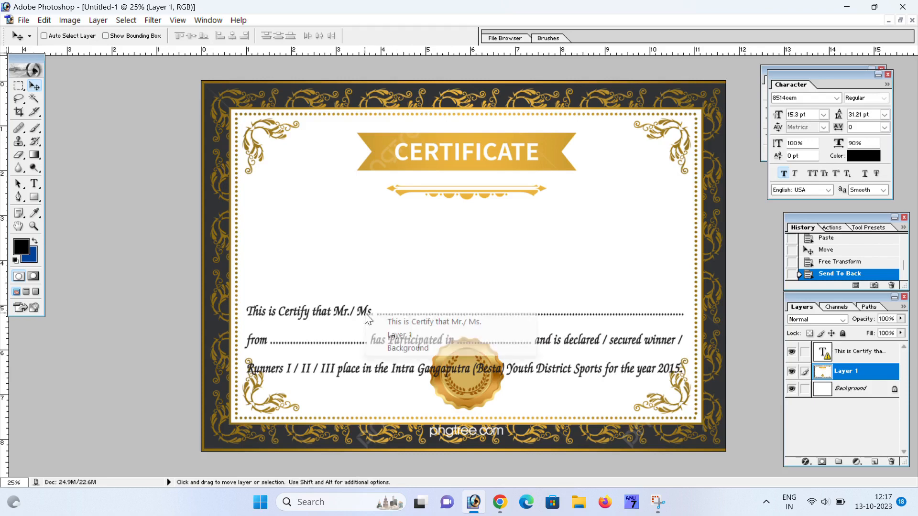
pyautogui.click(410, 321)
pyautogui.moveTo(369, 316); pyautogui.dragTo(369, 264)
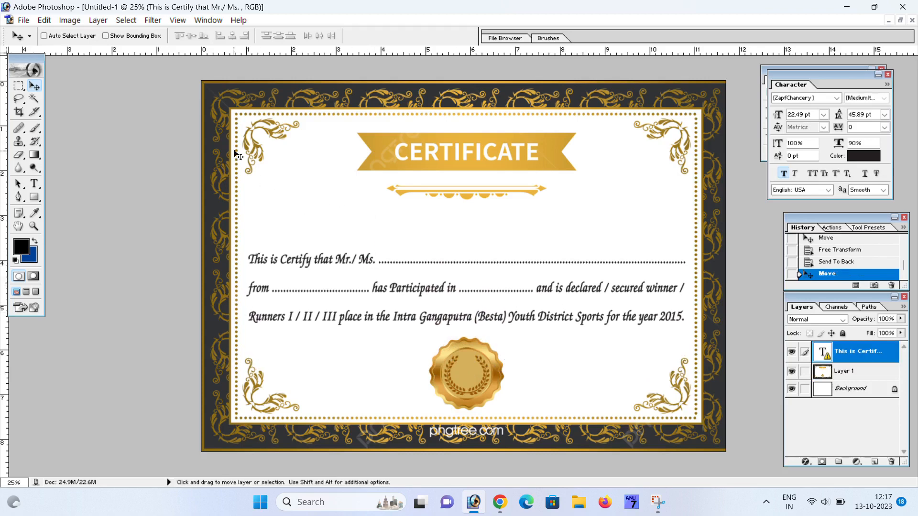
pyautogui.hotkey('ctrl', 'z')
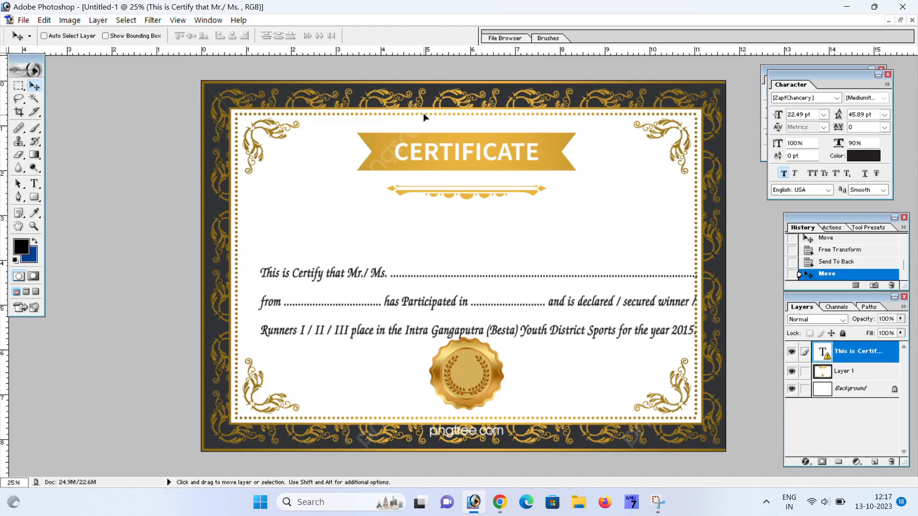
# - Select the certificate artwork layer, position it over the canvas and shrink it slightly
pyautogui.rightClick(320, 166)
pyautogui.click(334, 166)
pyautogui.moveTo(335, 167); pyautogui.dragTo(386, 221)
pyautogui.moveTo(310, 161); pyautogui.dragTo(354, 153)
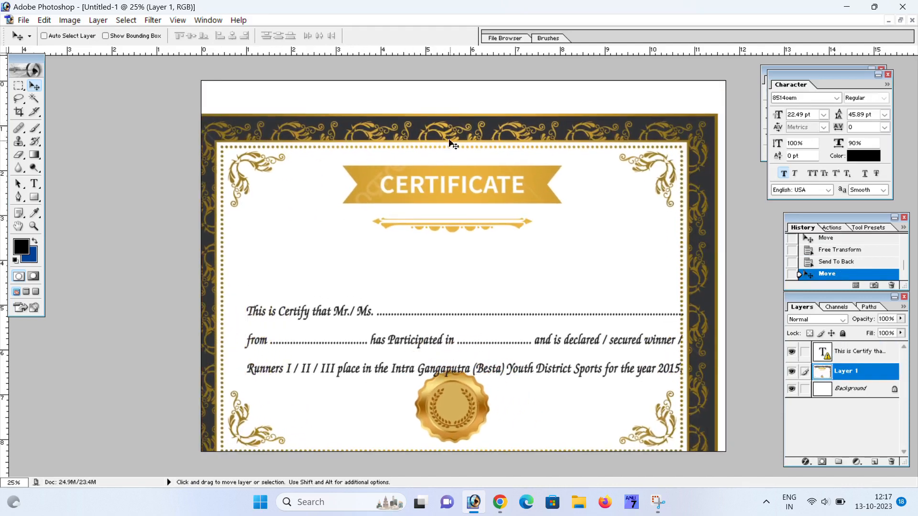
pyautogui.moveTo(449, 144); pyautogui.dragTo(383, 140)
pyautogui.moveTo(568, 153); pyautogui.dragTo(650, 186)
pyautogui.hotkey('ctrl', 't')
pyautogui.moveTo(731, 146); pyautogui.dragTo(710, 160)
pyautogui.press('Return')
pyautogui.moveTo(584, 218); pyautogui.dragTo(586, 174)
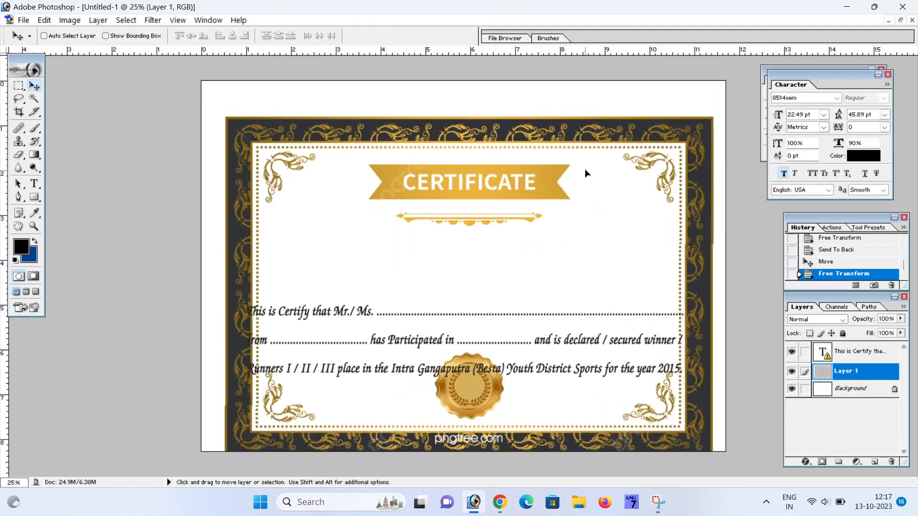
# - Clear the stray strip along the top edge and move the artwork up to the top
pyautogui.click(19, 86)
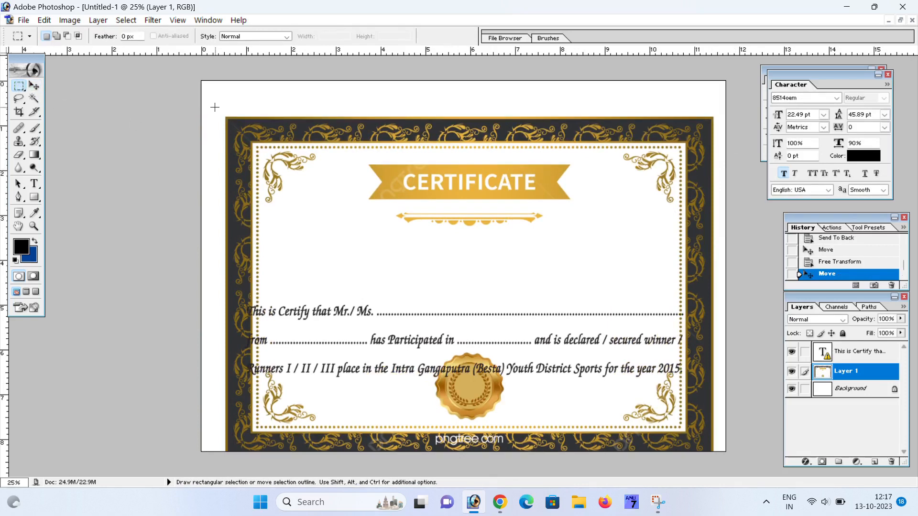
pyautogui.moveTo(449, 129); pyautogui.dragTo(722, 130)
pyautogui.press('Delete')
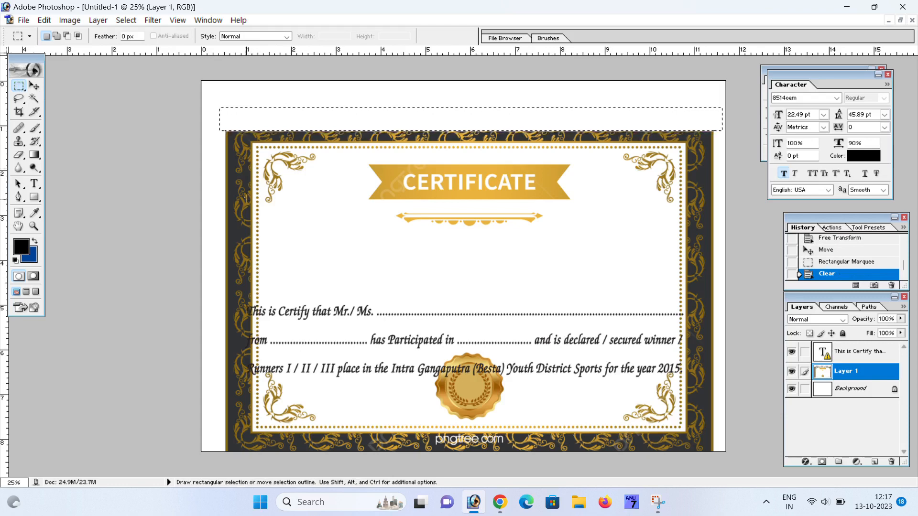
pyautogui.click(34, 86)
pyautogui.moveTo(236, 200); pyautogui.dragTo(238, 175)
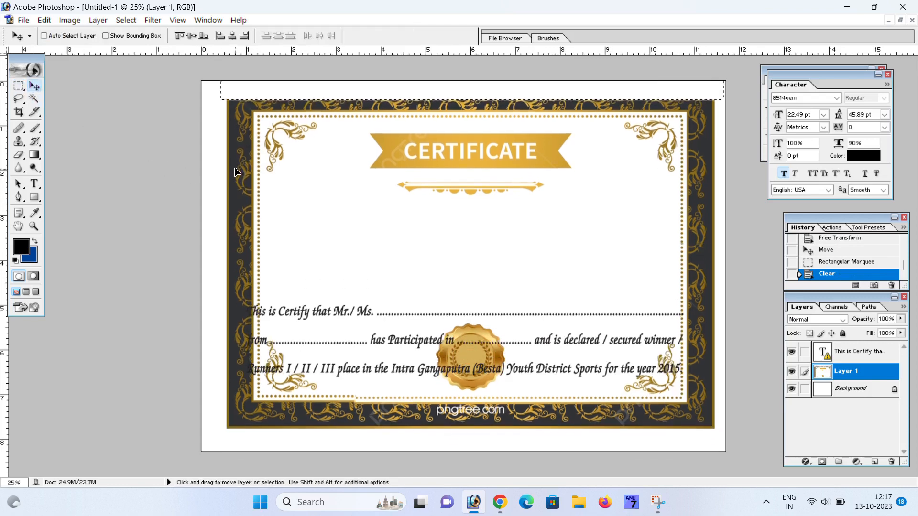
# - Clear the stray left, right and bottom edge strips of the artwork to white
pyautogui.click(19, 86)
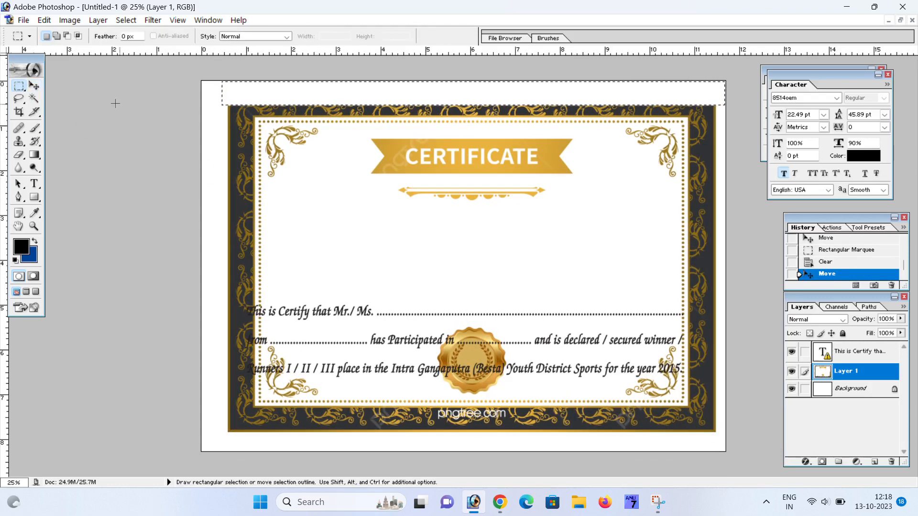
pyautogui.moveTo(240, 450); pyautogui.dragTo(222, 91)
pyautogui.press('Right')
pyautogui.press('Right')
pyautogui.press('Right')
pyautogui.press('Right')
pyautogui.press('Right')
pyautogui.press('Right')
pyautogui.press('Right')
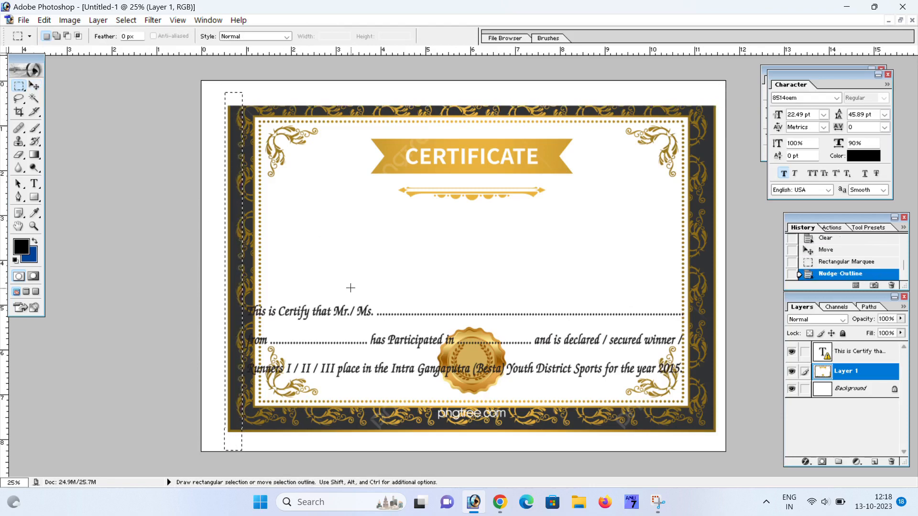
pyautogui.press('Delete')
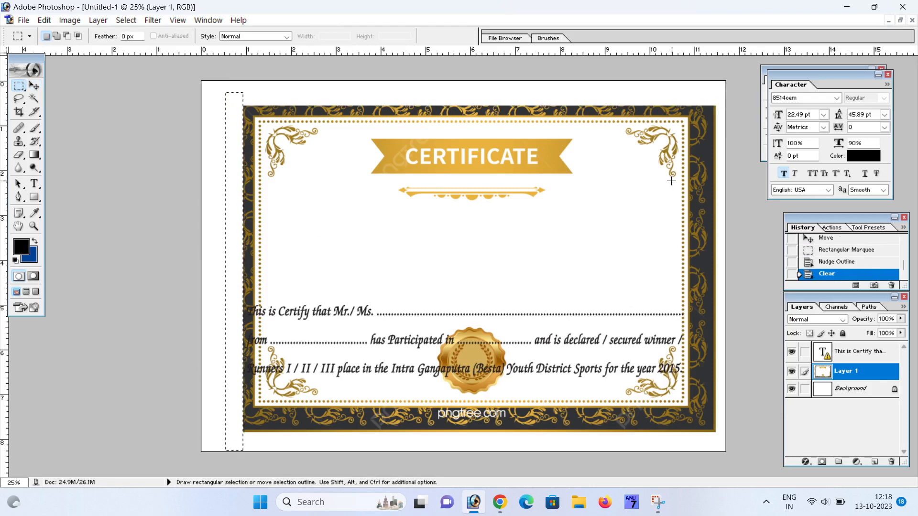
pyautogui.moveTo(695, 95); pyautogui.dragTo(717, 156)
pyautogui.moveTo(720, 441); pyautogui.dragTo(724, 446)
pyautogui.press('Right')
pyautogui.press('Right')
pyautogui.press('Right')
pyautogui.press('Right')
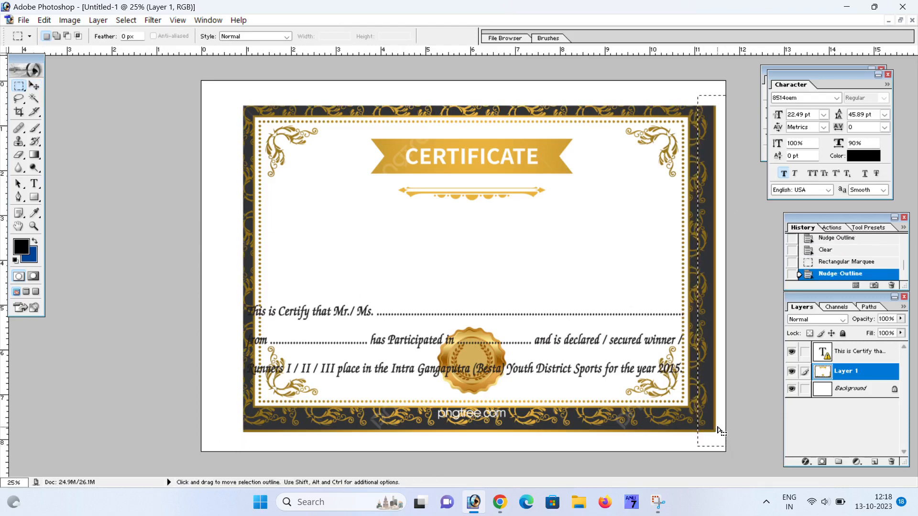
pyautogui.press('Delete')
pyautogui.moveTo(223, 418); pyautogui.dragTo(531, 445)
pyautogui.moveTo(651, 437); pyautogui.dragTo(707, 443)
pyautogui.press('Right')
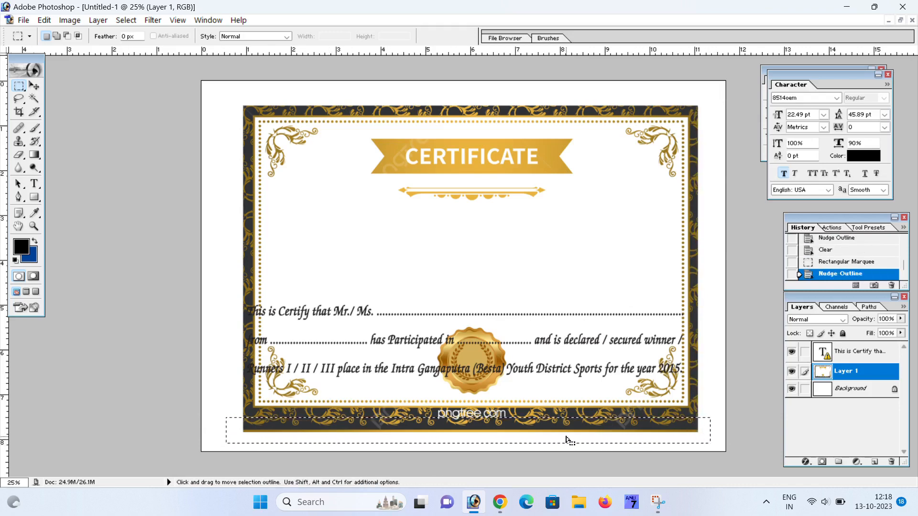
pyautogui.press('Delete')
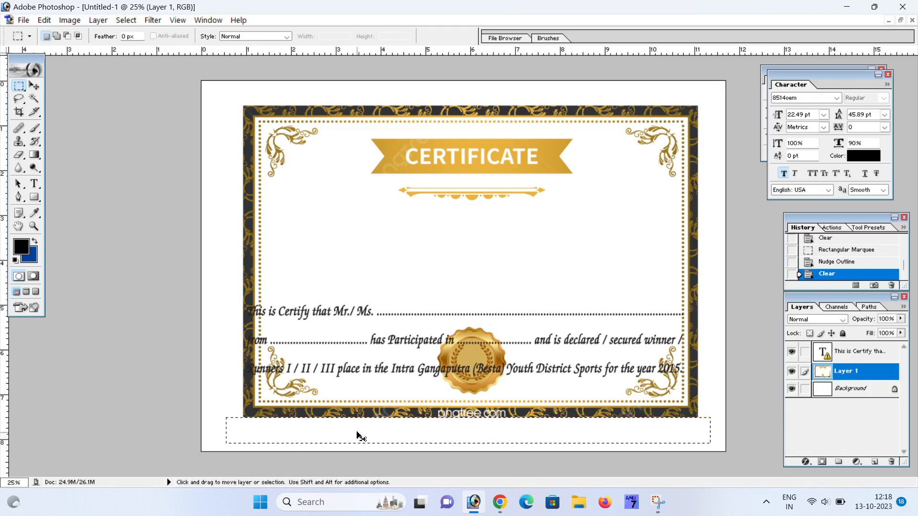
# - Deselect, move the certificate artwork to the top-left corner and enlarge it to fill the canvas
pyautogui.hotkey('ctrl', 'd')
pyautogui.click(34, 86)
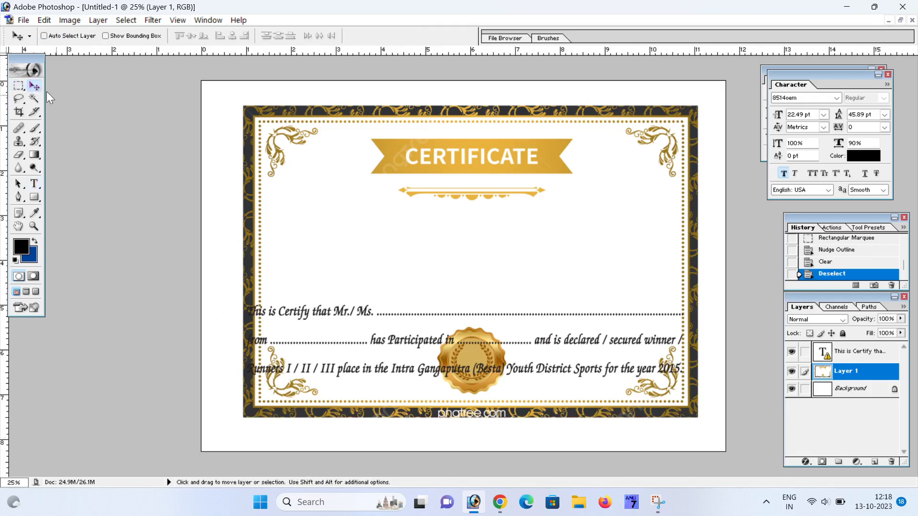
pyautogui.rightClick(490, 116)
pyautogui.click(510, 120)
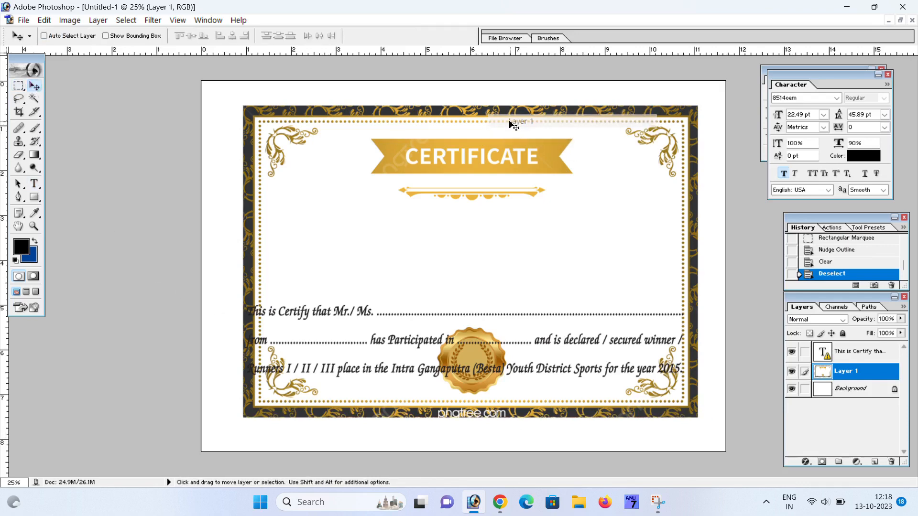
pyautogui.moveTo(510, 121); pyautogui.dragTo(481, 100)
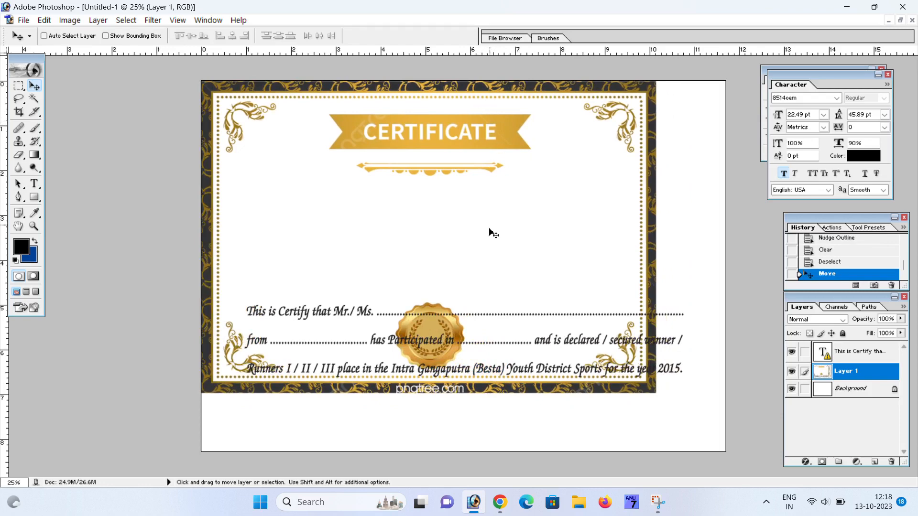
pyautogui.hotkey('ctrl', 't')
pyautogui.moveTo(658, 394); pyautogui.dragTo(728, 454)
pyautogui.press('Return')
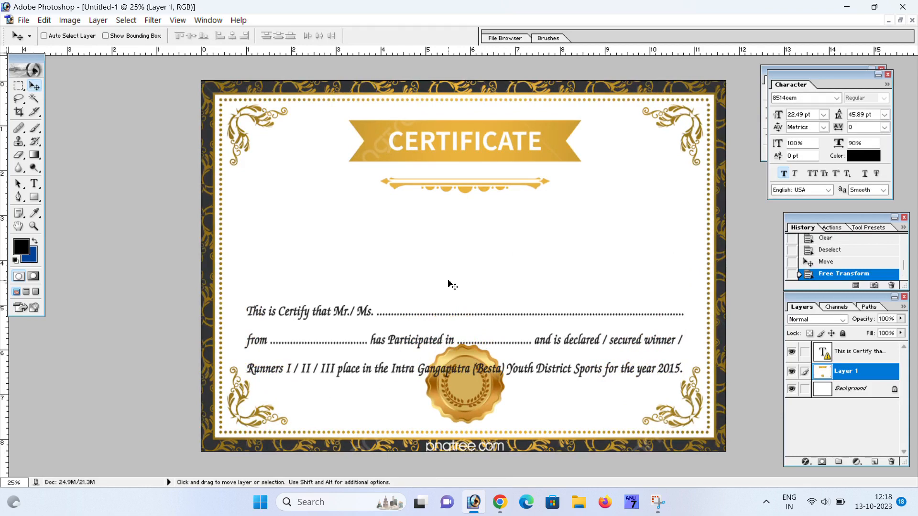
# - Move the three text lines up above the gold seal and drop a trial oval selection
pyautogui.moveTo(345, 318); pyautogui.dragTo(391, 329)
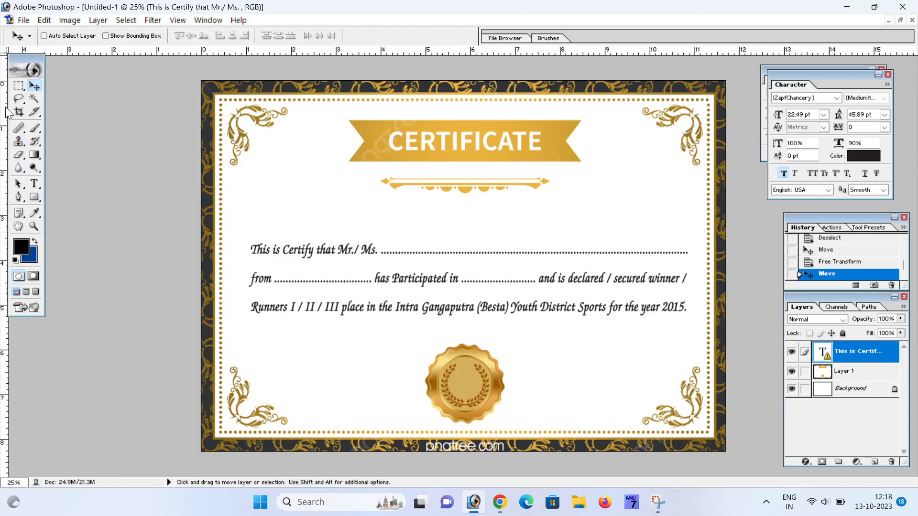
pyautogui.moveTo(17, 89); pyautogui.dragTo(60, 95)
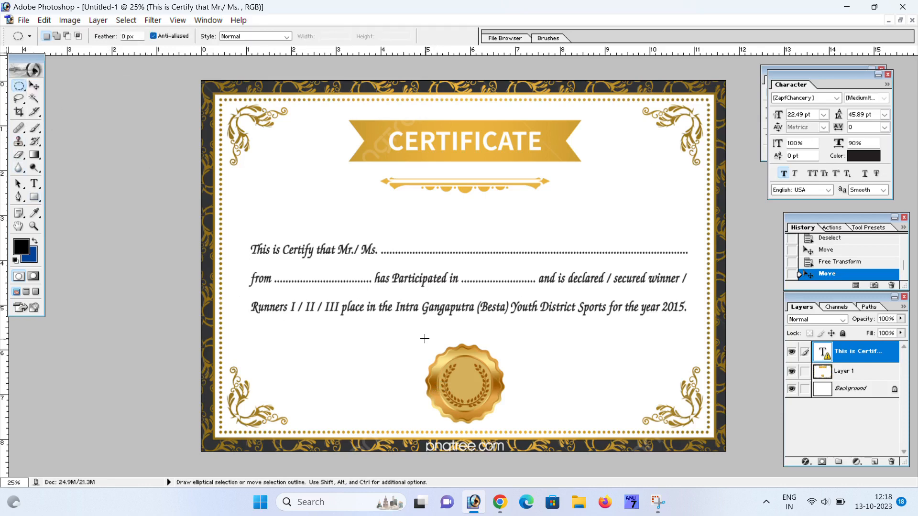
pyautogui.moveTo(497, 414); pyautogui.dragTo(516, 430)
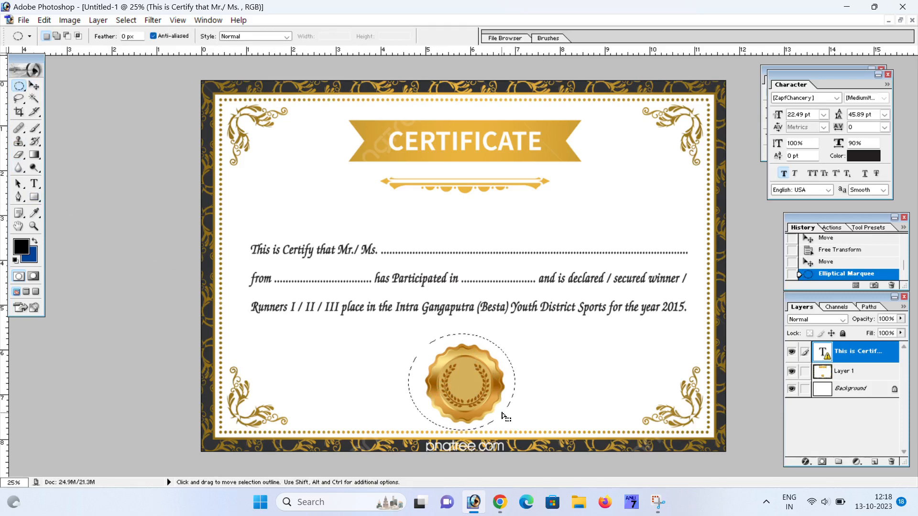
pyautogui.click(498, 414)
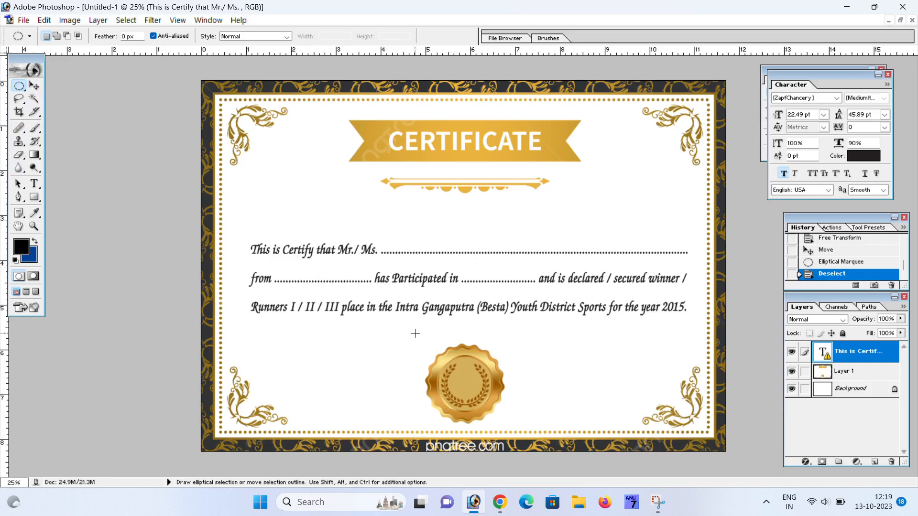
pyautogui.click(33, 86)
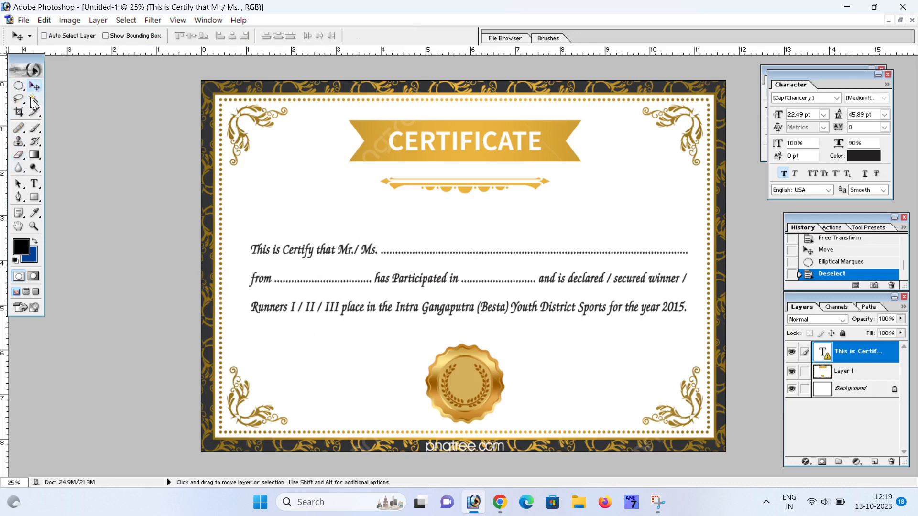
pyautogui.click(34, 99)
pyautogui.click(302, 193)
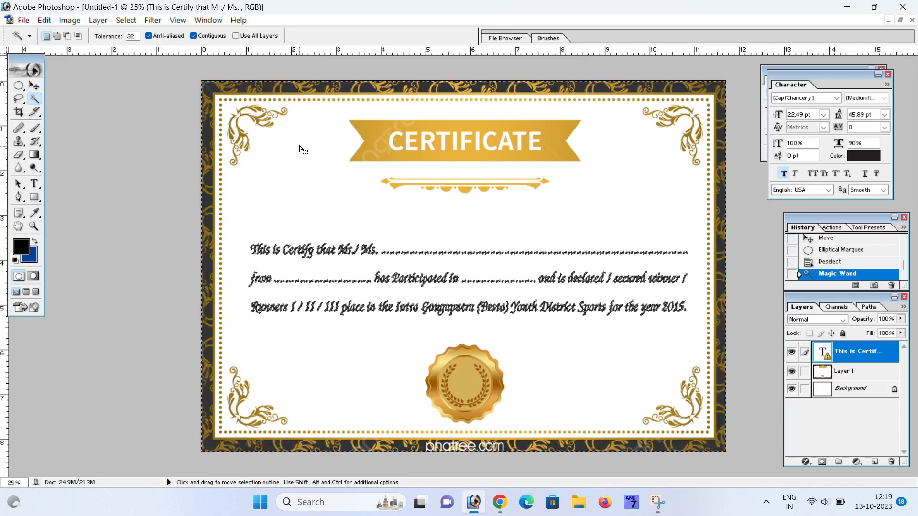
pyautogui.click(34, 85)
pyautogui.rightClick(268, 180)
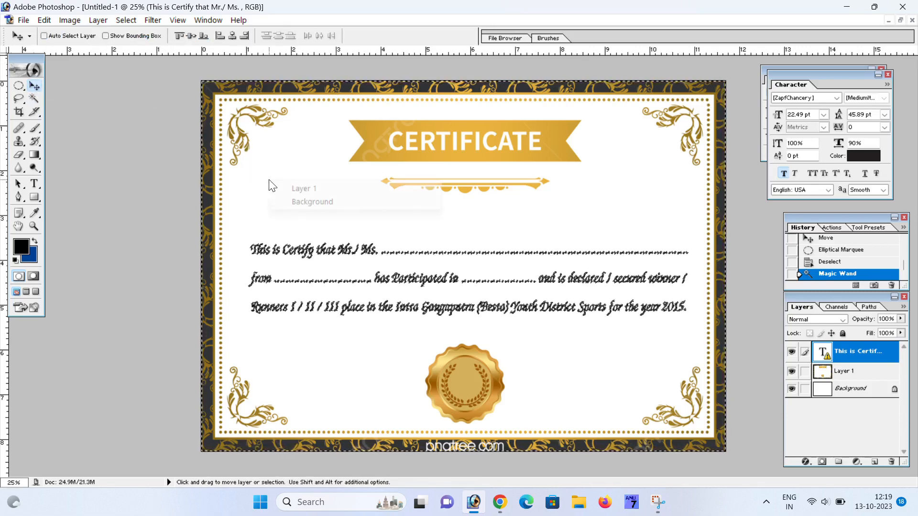
pyautogui.click(302, 188)
pyautogui.moveTo(303, 188); pyautogui.dragTo(319, 211)
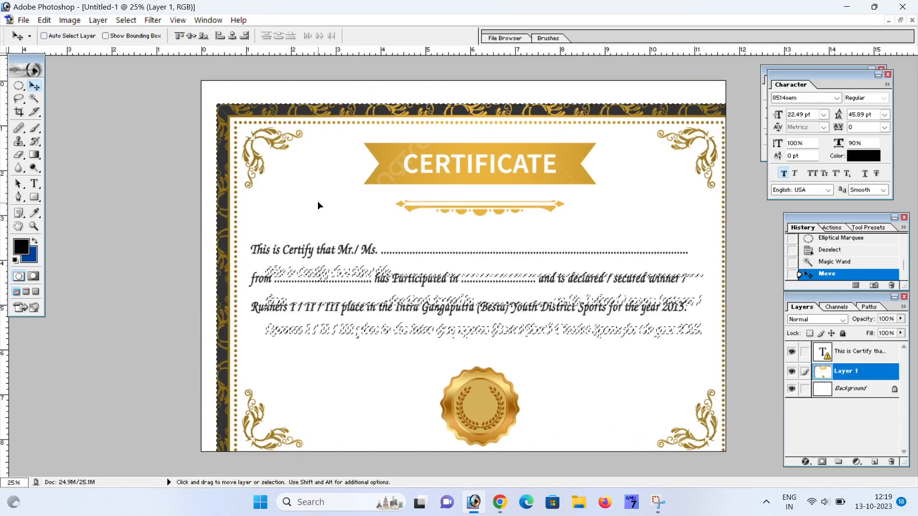
pyautogui.hotkey('ctrl', 'z')
pyautogui.click(34, 98)
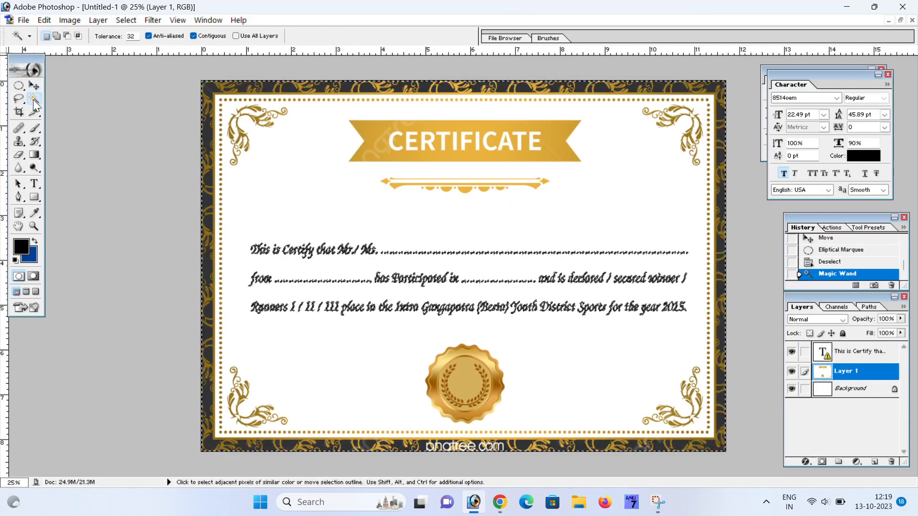
pyautogui.hotkey('ctrl', 'd')
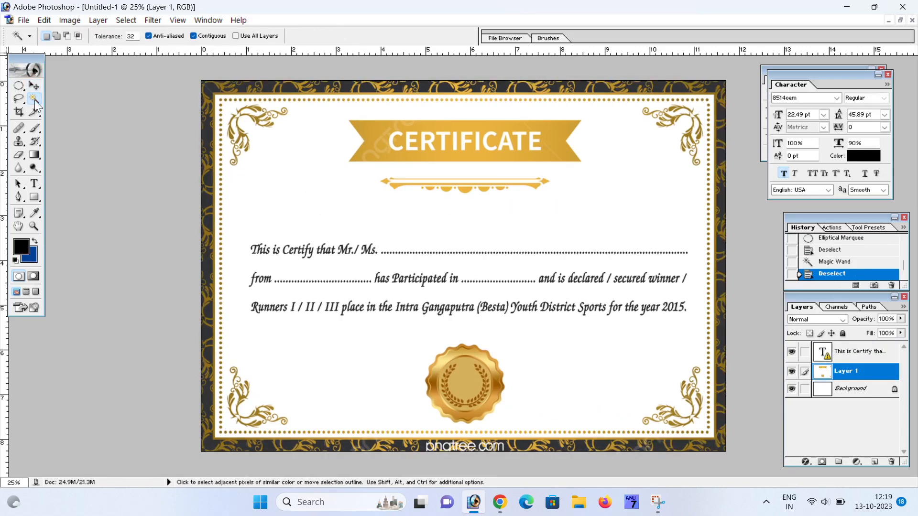
pyautogui.click(275, 187)
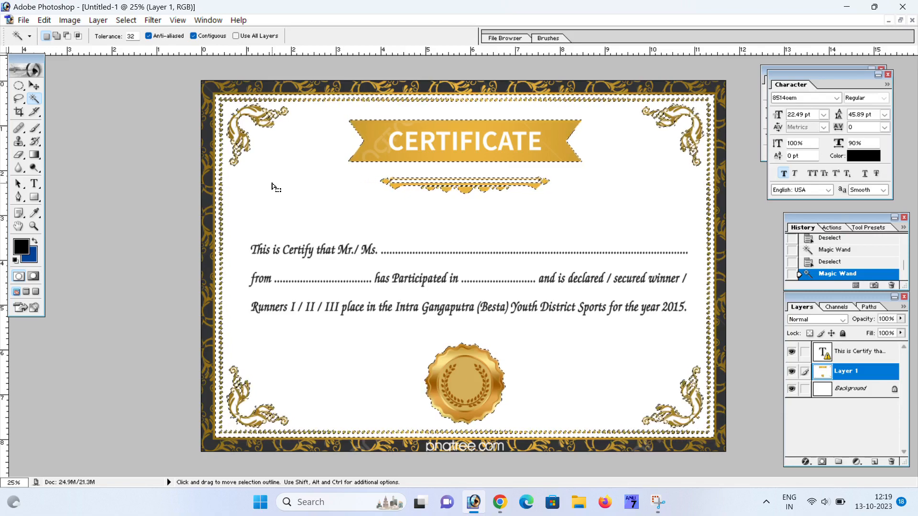
pyautogui.press('Delete')
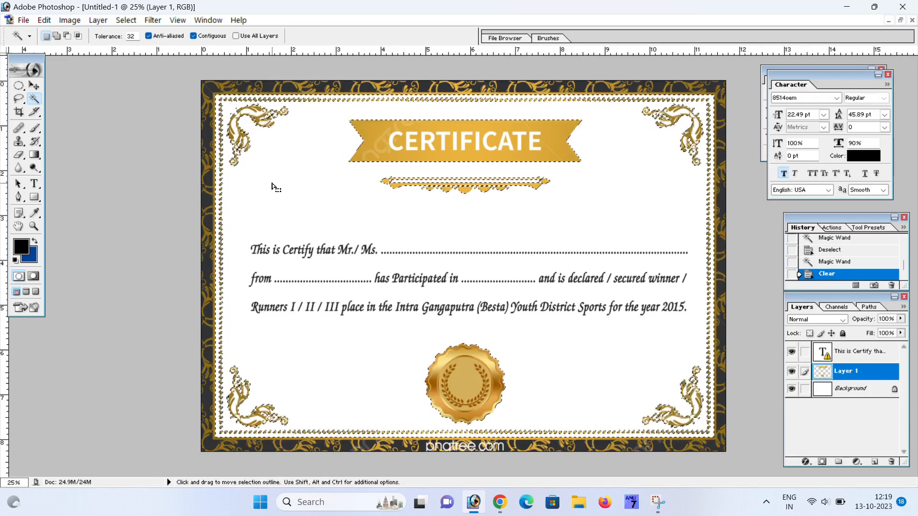
pyautogui.hotkey('ctrl', 'alt', 'z')
pyautogui.hotkey('ctrl', 'alt', 'z')
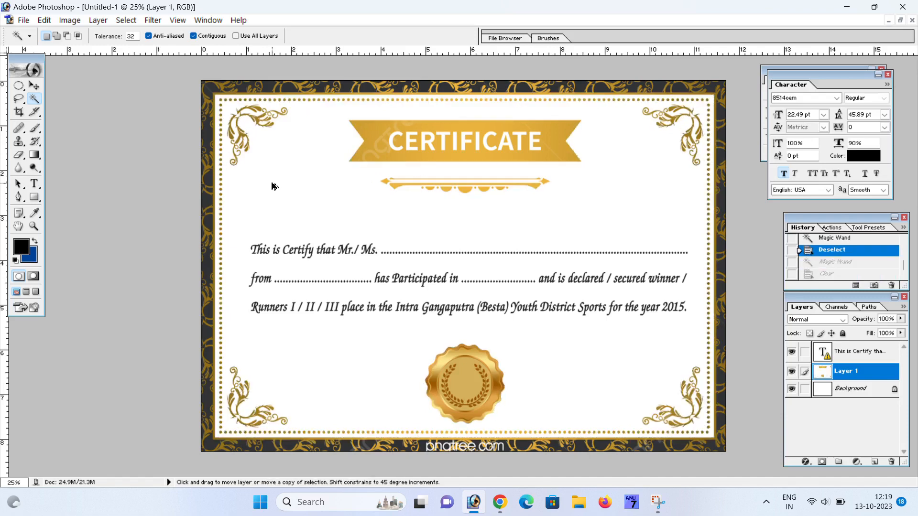
pyautogui.rightClick(358, 191)
pyautogui.click(56, 90)
pyautogui.click(34, 86)
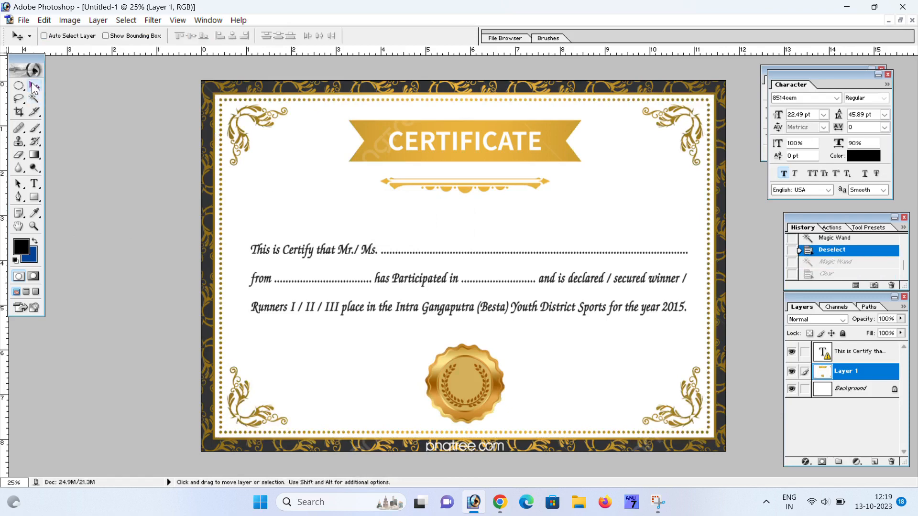
pyautogui.rightClick(314, 200)
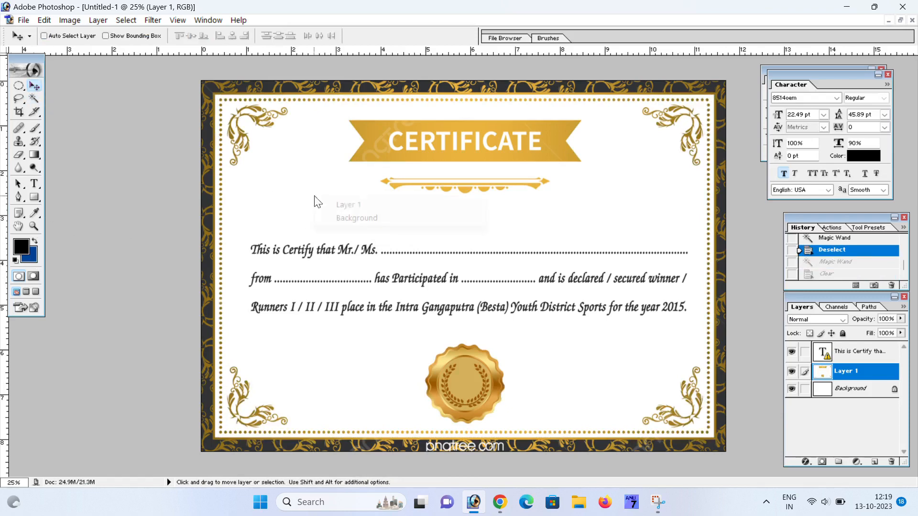
# - Fill the Background layer with light blue BDD9FF
pyautogui.click(360, 217)
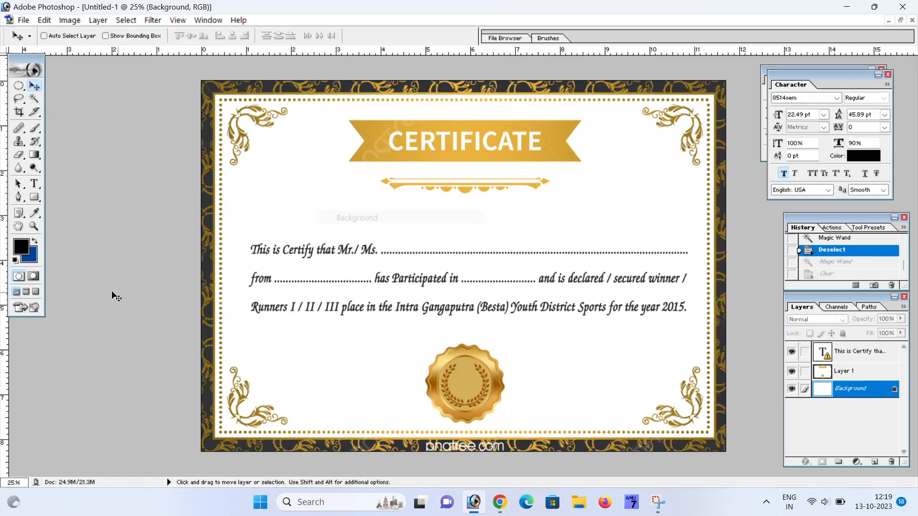
pyautogui.click(29, 256)
pyautogui.click(686, 162)
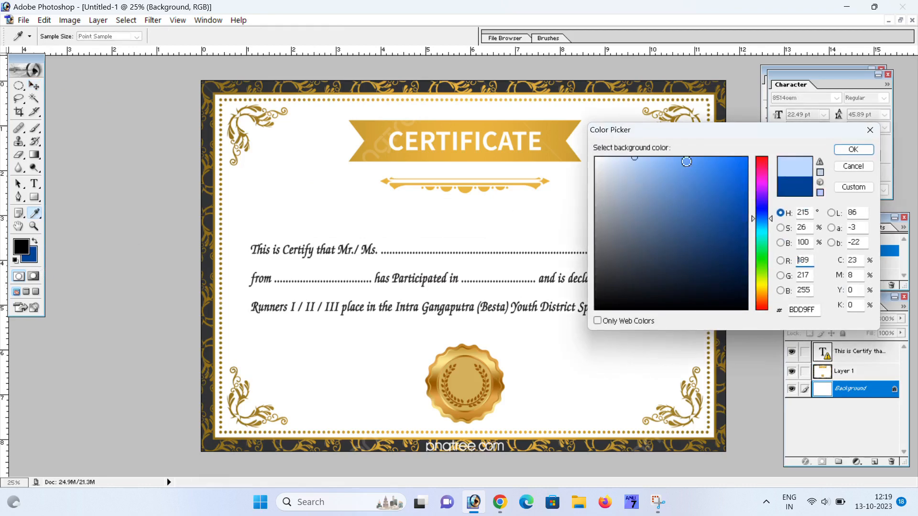
pyautogui.click(843, 151)
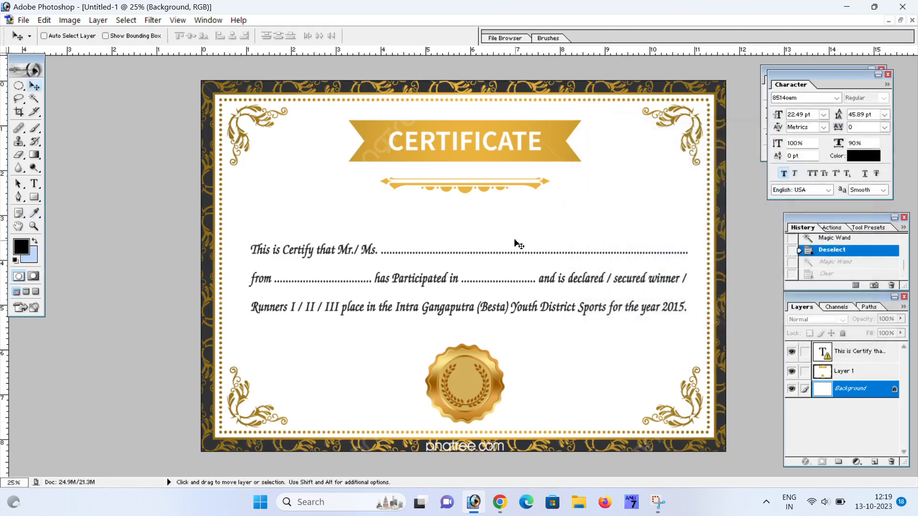
pyautogui.hotkey('ctrl', 'BackSpace')
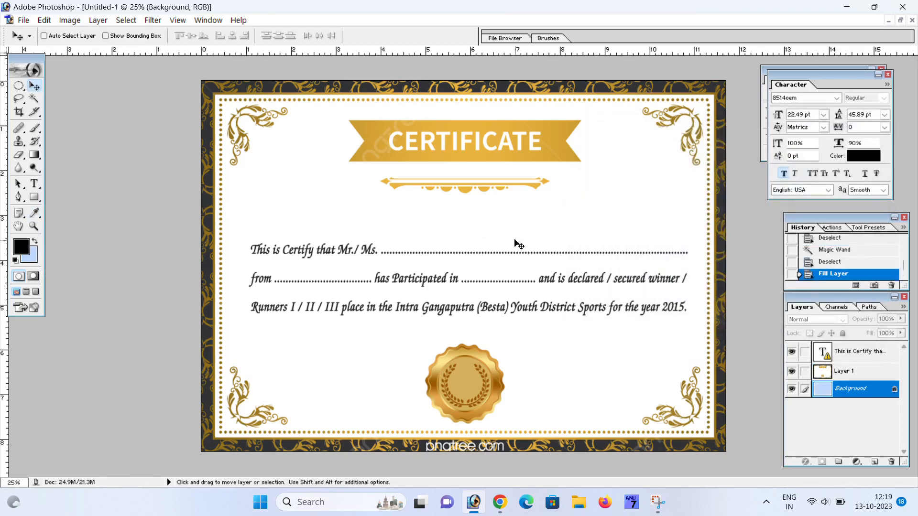
# - Magic Wand the white inner area on Layer 1 and delete it so blue shows through
pyautogui.click(33, 99)
pyautogui.keyDown('ctrl'); pyautogui.rightClick(277, 182); pyautogui.keyUp('ctrl')
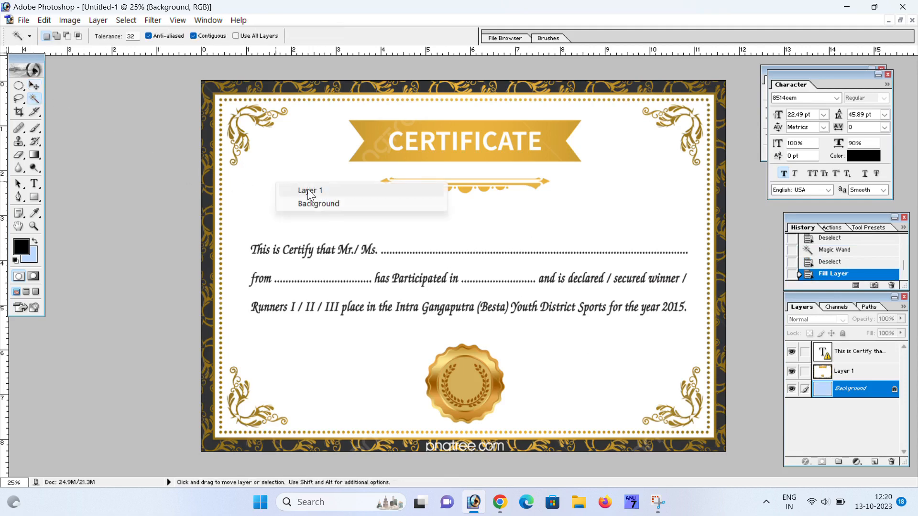
pyautogui.click(313, 191)
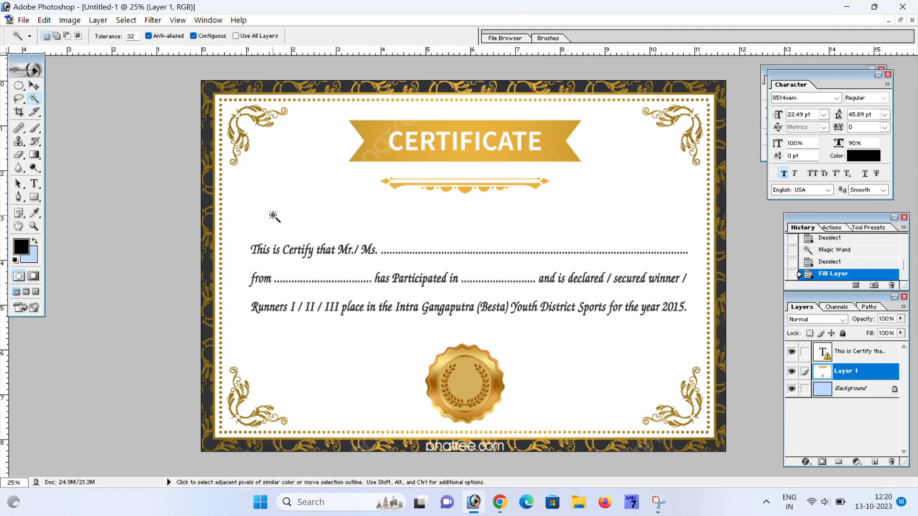
pyautogui.click(278, 188)
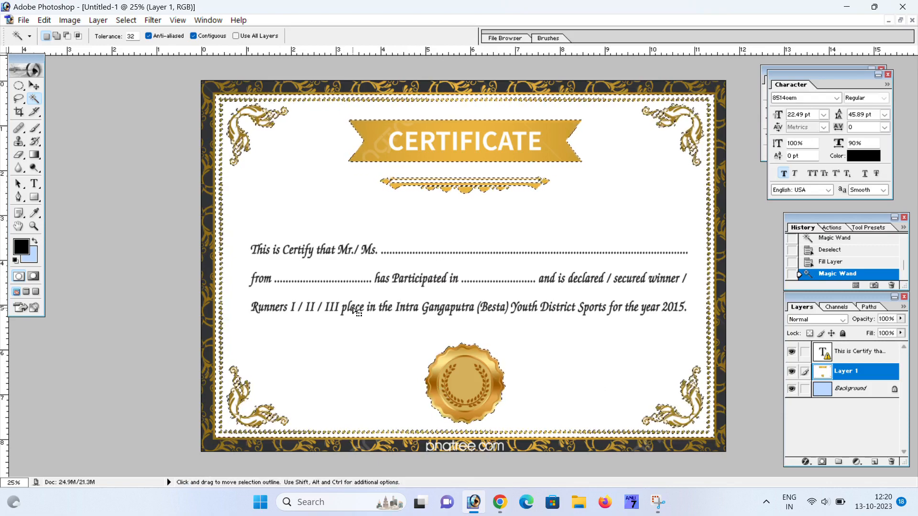
pyautogui.press('Delete')
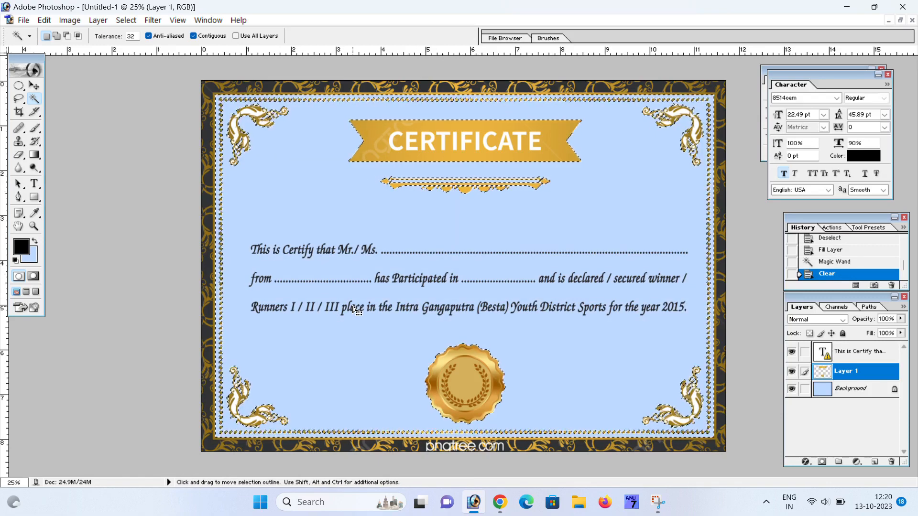
pyautogui.hotkey('ctrl', 'd')
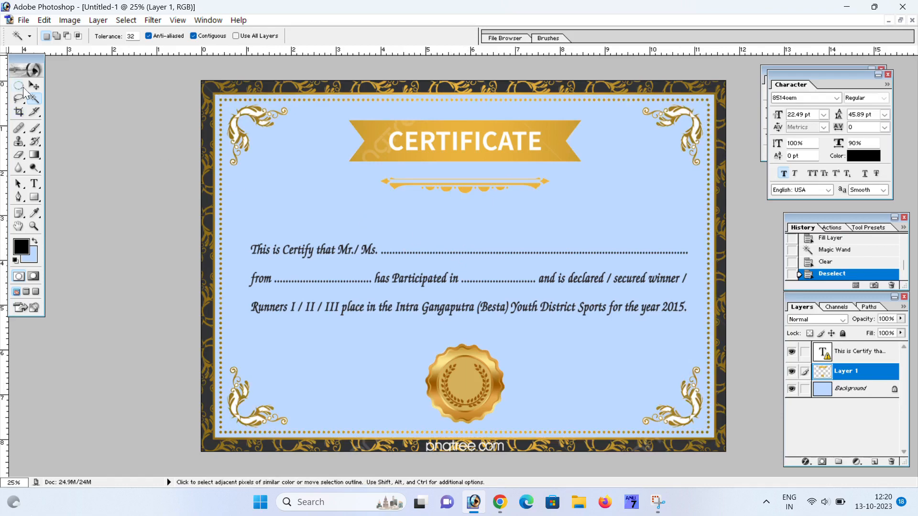
pyautogui.press('v')
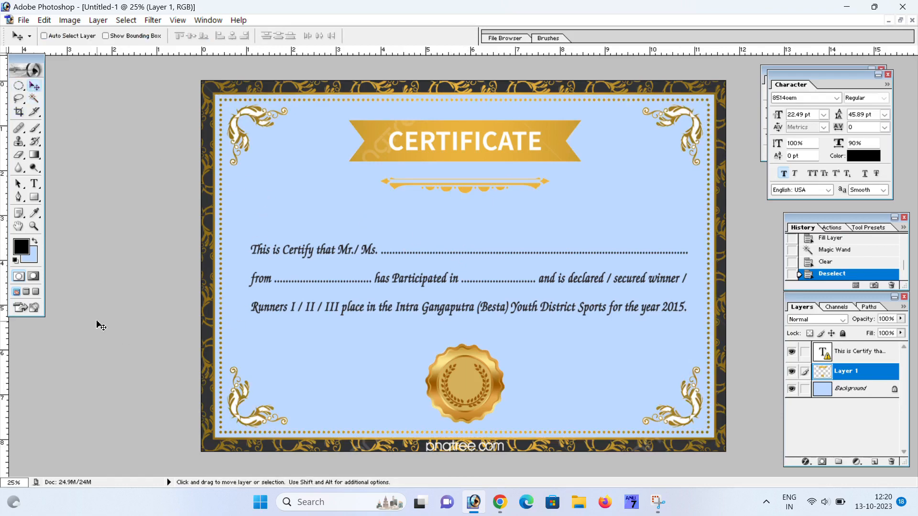
# - Browse the Google Images results, previewing the dark red and orange certificate backgrounds
pyautogui.click(500, 502)
pyautogui.scroll(-5, 316, 266)
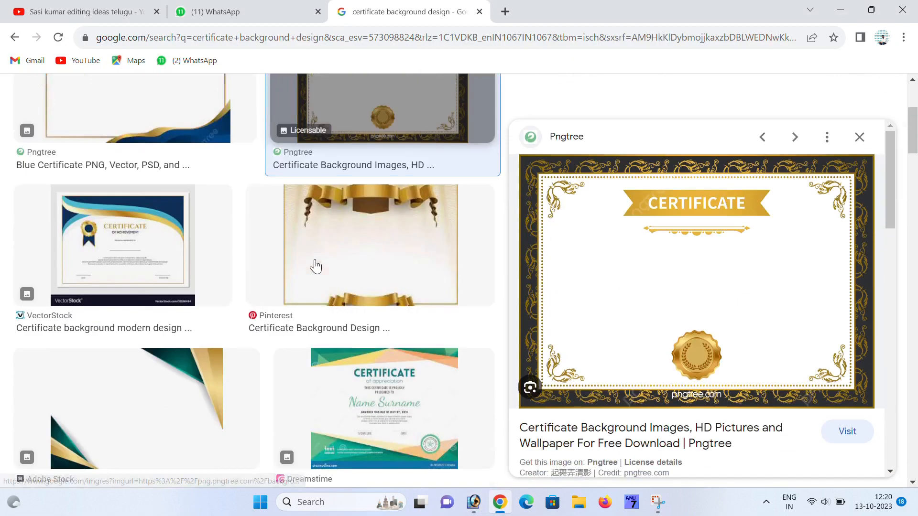
pyautogui.scroll(-14, 315, 266)
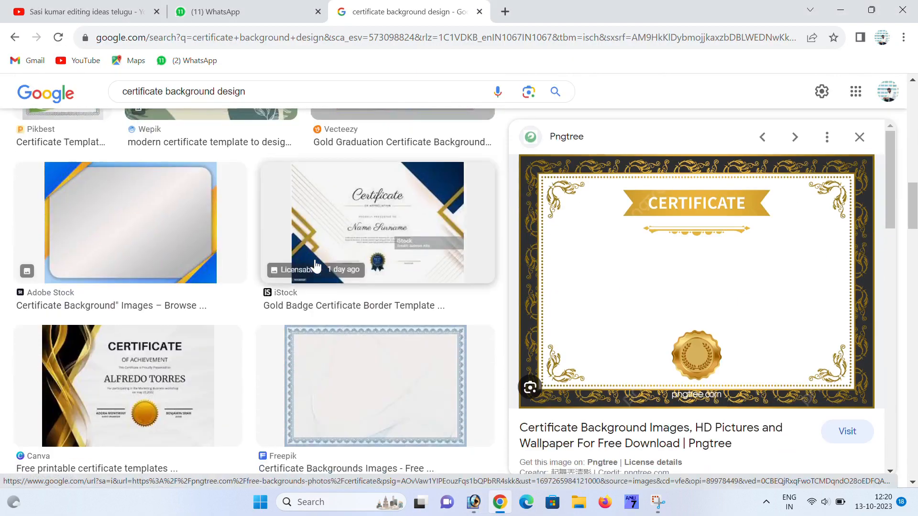
pyautogui.scroll(-4, 315, 266)
pyautogui.scroll(-3, 354, 296)
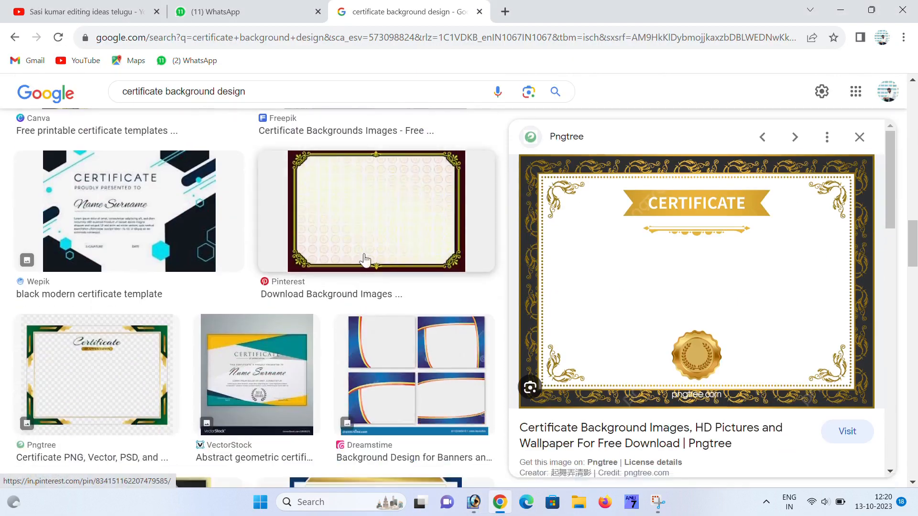
pyautogui.click(365, 260)
pyautogui.scroll(-4, 677, 343)
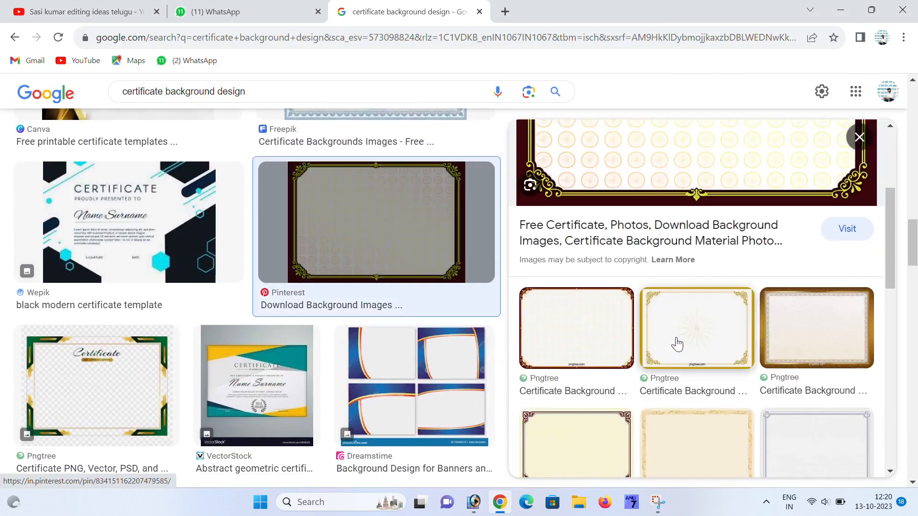
pyautogui.scroll(-2, 675, 340)
pyautogui.scroll(-5, 676, 338)
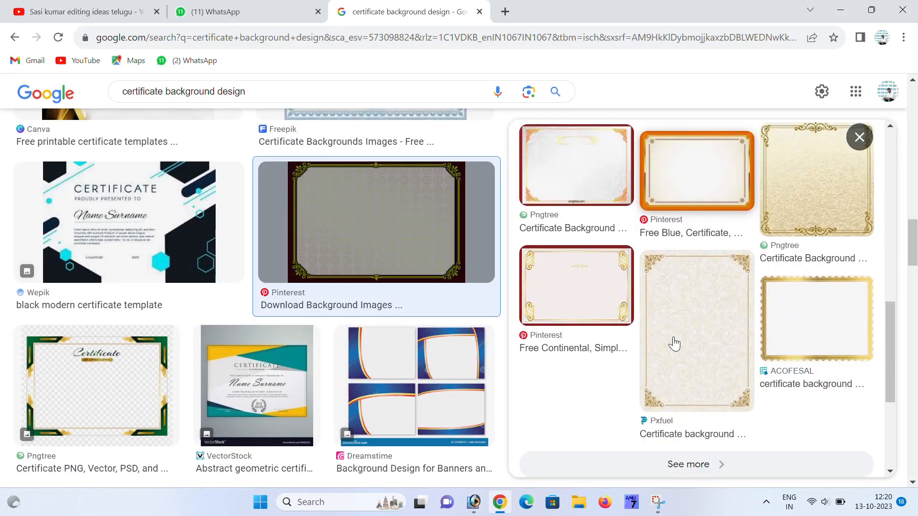
pyautogui.scroll(3, 722, 330)
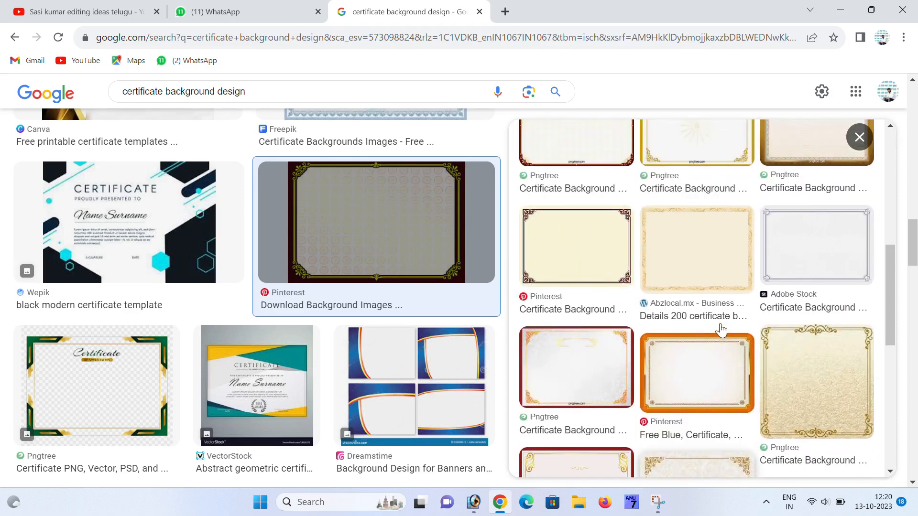
pyautogui.click(697, 371)
pyautogui.scroll(-3, 697, 369)
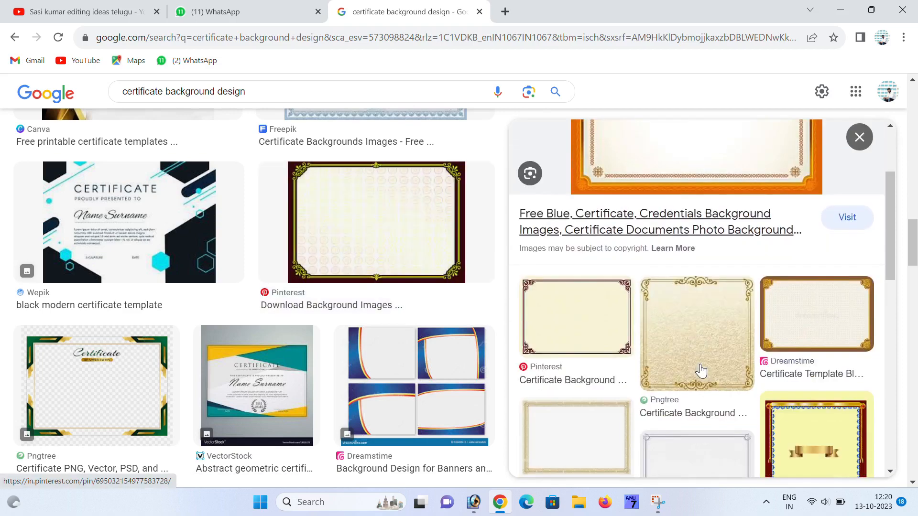
pyautogui.scroll(3, 696, 365)
pyautogui.click(655, 253)
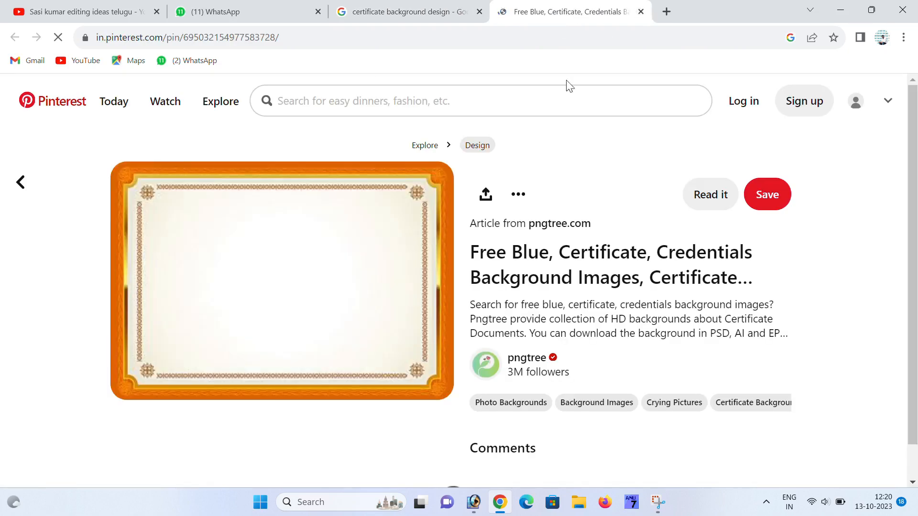
pyautogui.click(640, 11)
# - Copy the orange-bordered certificate image and return to Photoshop
pyautogui.scroll(-7, 569, 263)
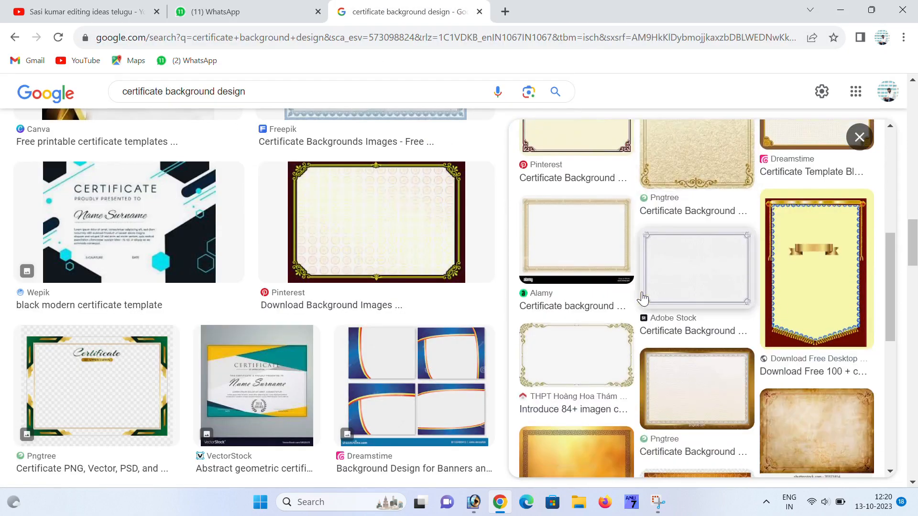
pyautogui.scroll(-4, 400, 268)
pyautogui.scroll(-7, 647, 311)
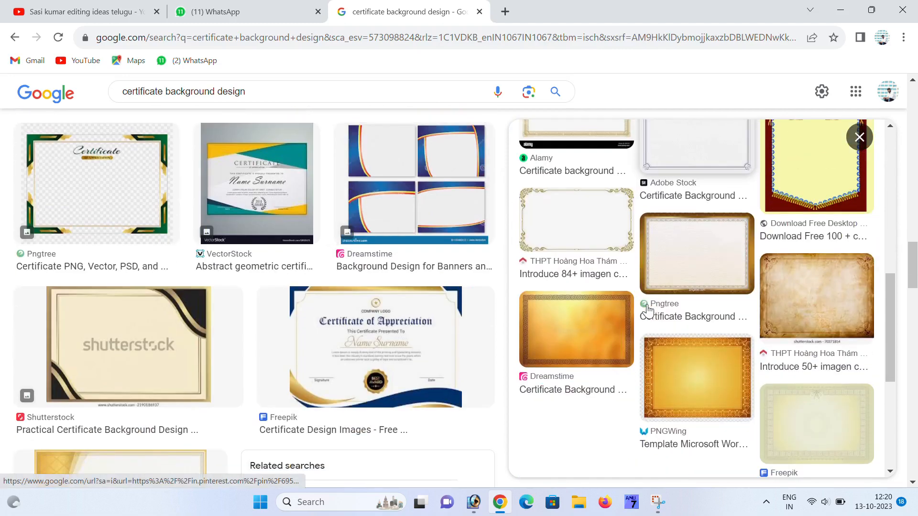
pyautogui.scroll(-3, 340, 303)
pyautogui.scroll(-2, 703, 314)
pyautogui.scroll(6, 702, 315)
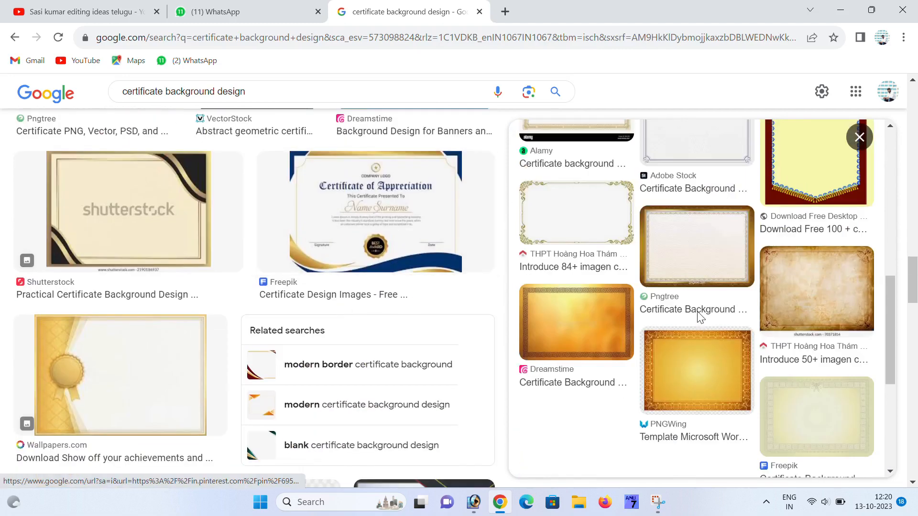
pyautogui.scroll(10, 698, 317)
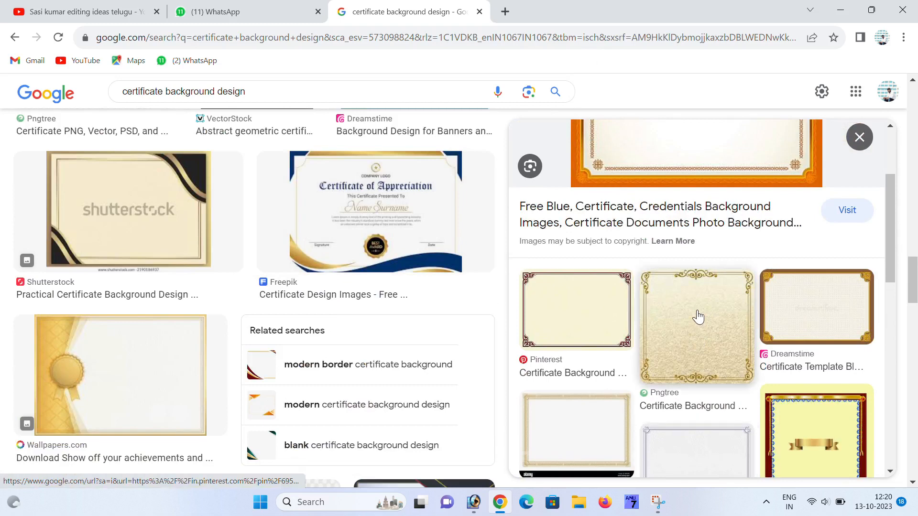
pyautogui.rightClick(686, 229)
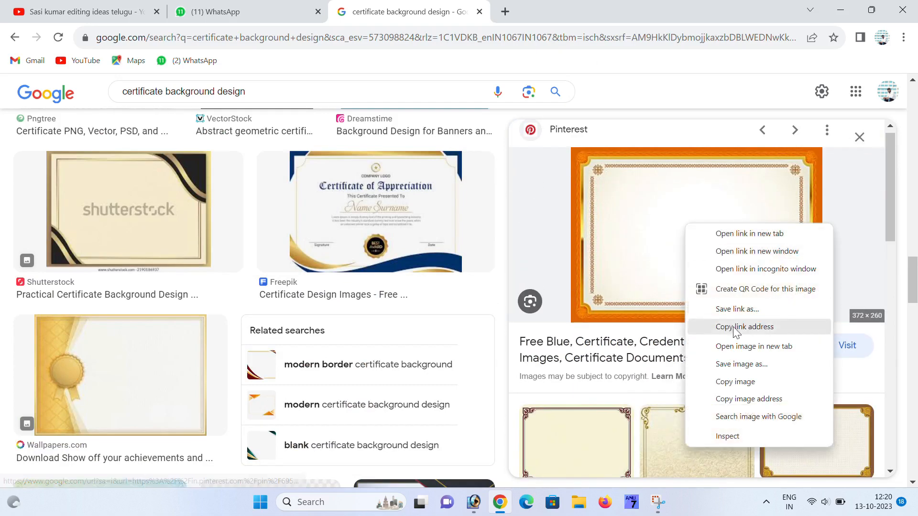
pyautogui.click(738, 382)
pyautogui.click(473, 502)
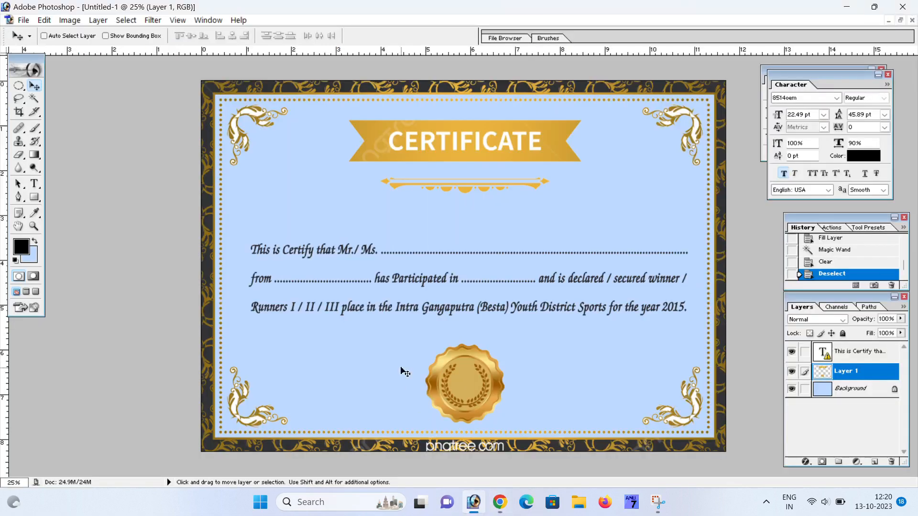
# - Paste the orange frame as Layer 2, enlarge it, and bring it in front of the text
pyautogui.hotkey('ctrl', 'v')
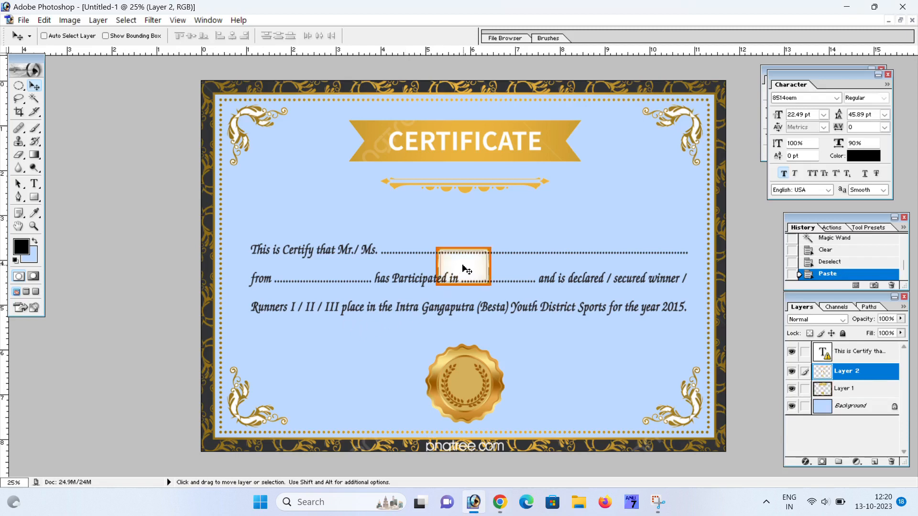
pyautogui.moveTo(464, 269); pyautogui.dragTo(621, 200)
pyautogui.hotkey('ctrl', 't')
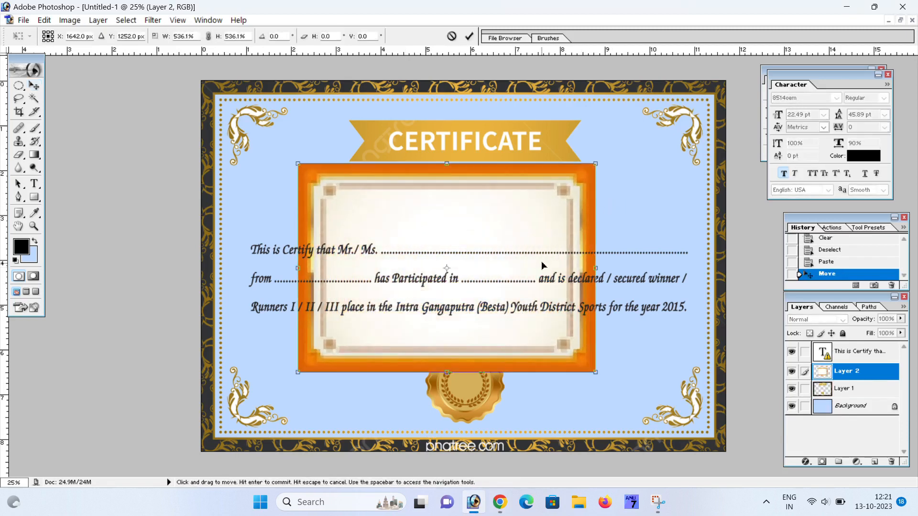
pyautogui.press('Return')
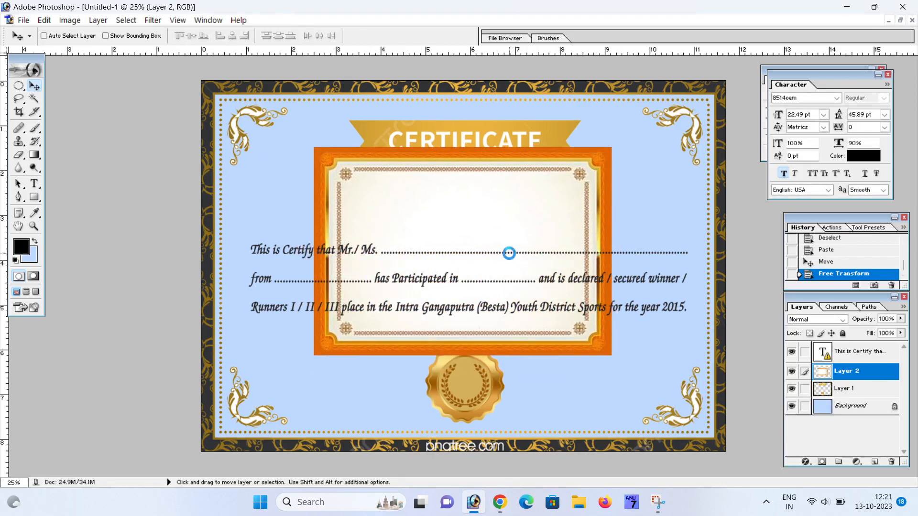
pyautogui.click(509, 253)
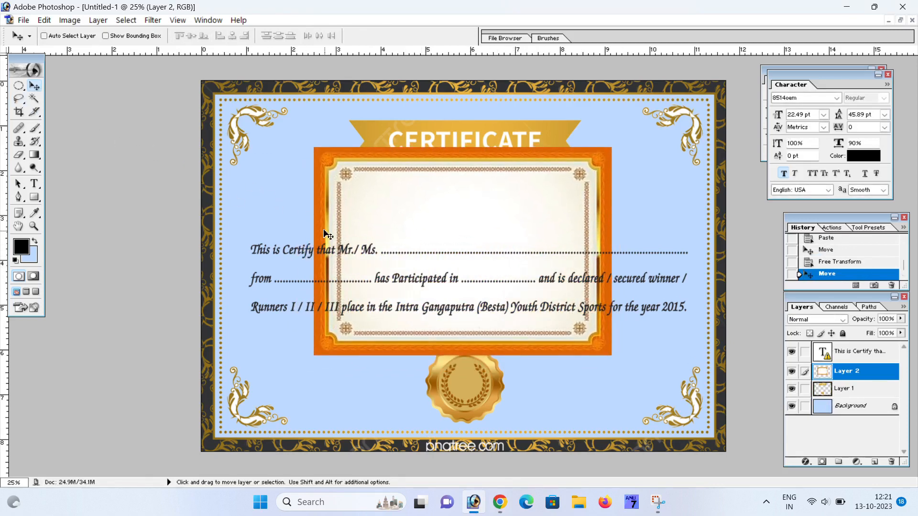
pyautogui.press('shift')
pyautogui.hotkey('ctrl', 'shift', ']')
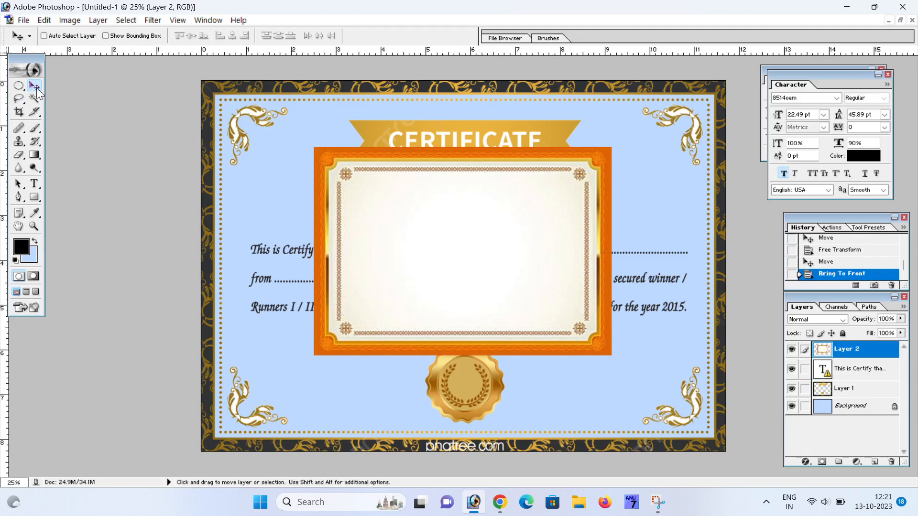
pyautogui.click(19, 86)
pyautogui.moveTo(18, 86); pyautogui.dragTo(72, 88)
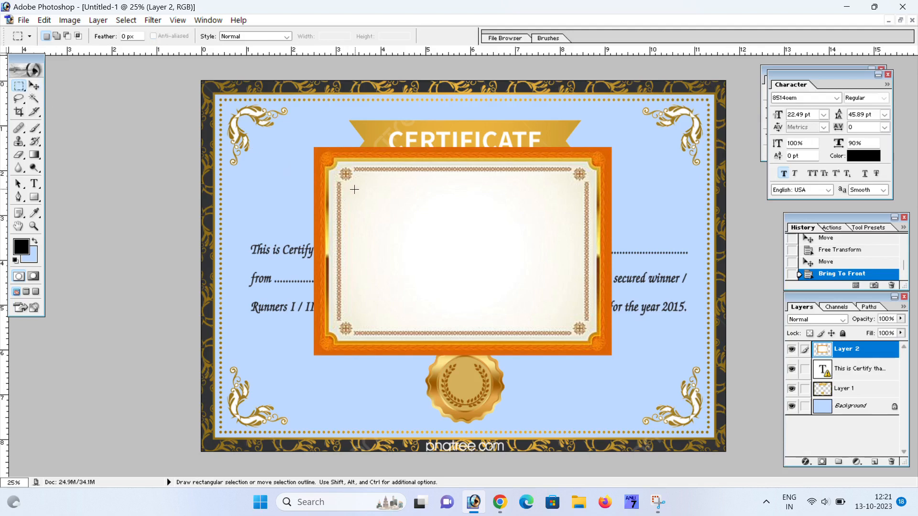
# - Copy the frame's cream interior onto a new layer and move it down-left
pyautogui.moveTo(352, 183); pyautogui.dragTo(568, 320)
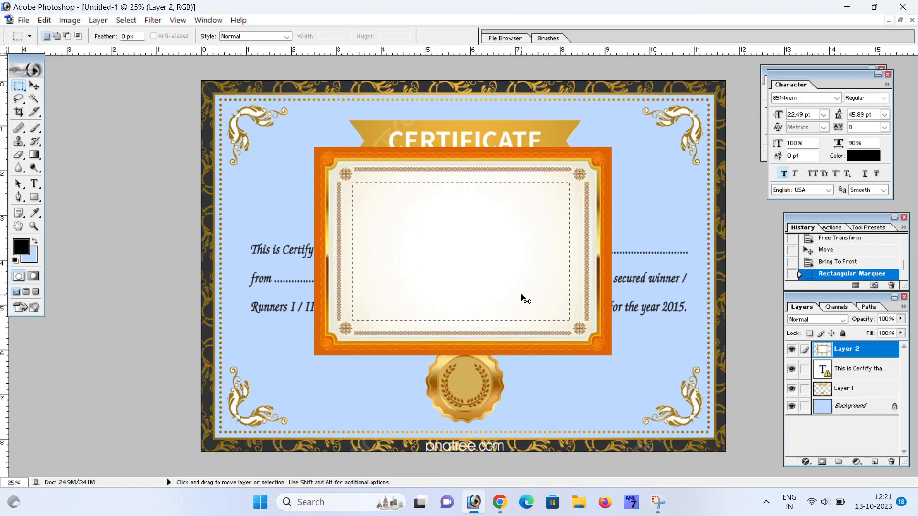
pyautogui.press('ctrl')
pyautogui.hotkey('ctrl', 'v')
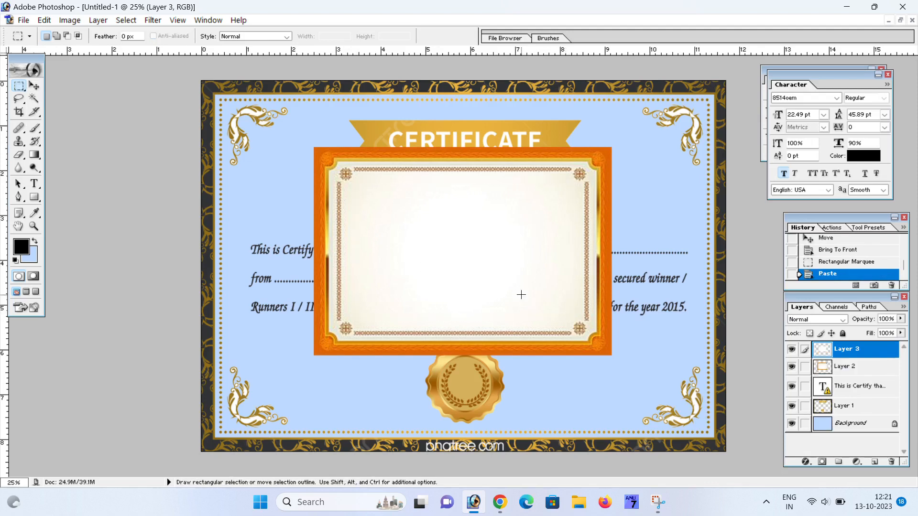
pyautogui.click(38, 90)
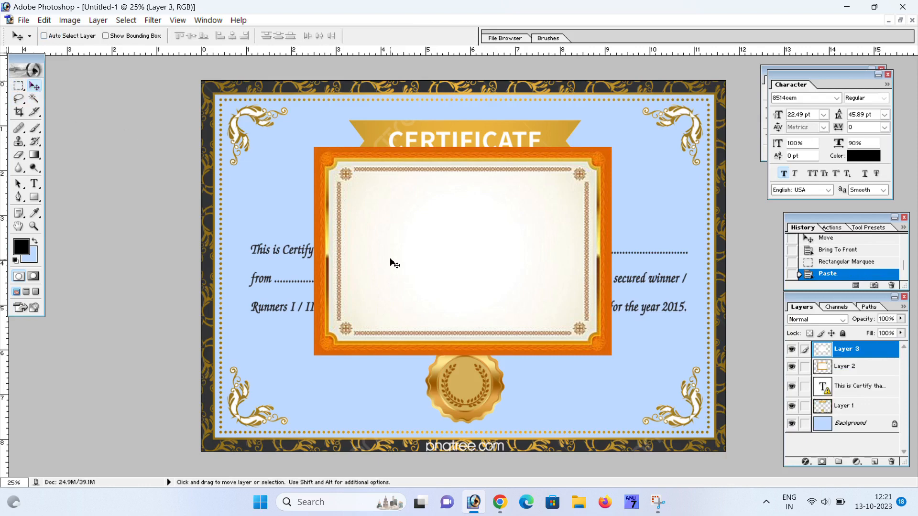
pyautogui.moveTo(409, 280); pyautogui.dragTo(286, 368)
# - Delete the orange frame layer and move the cream rectangle to the top-left corner
pyautogui.rightClick(387, 209)
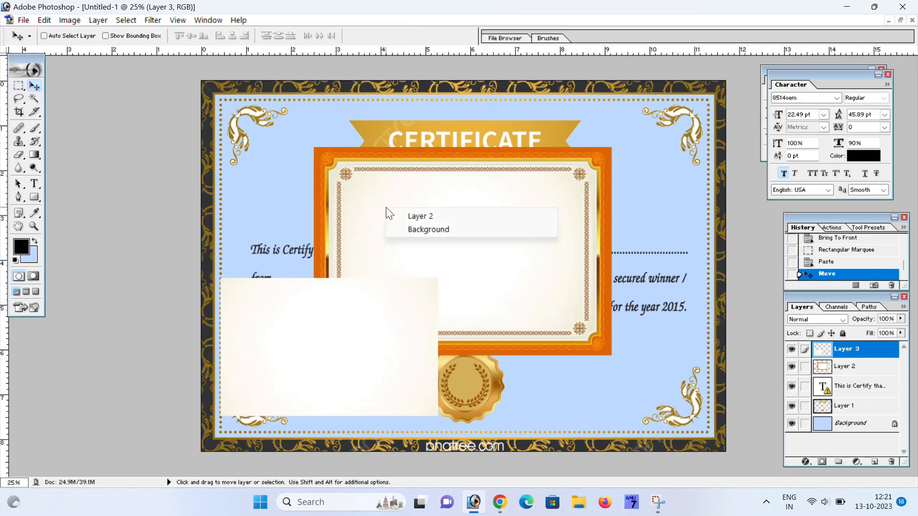
pyautogui.click(419, 218)
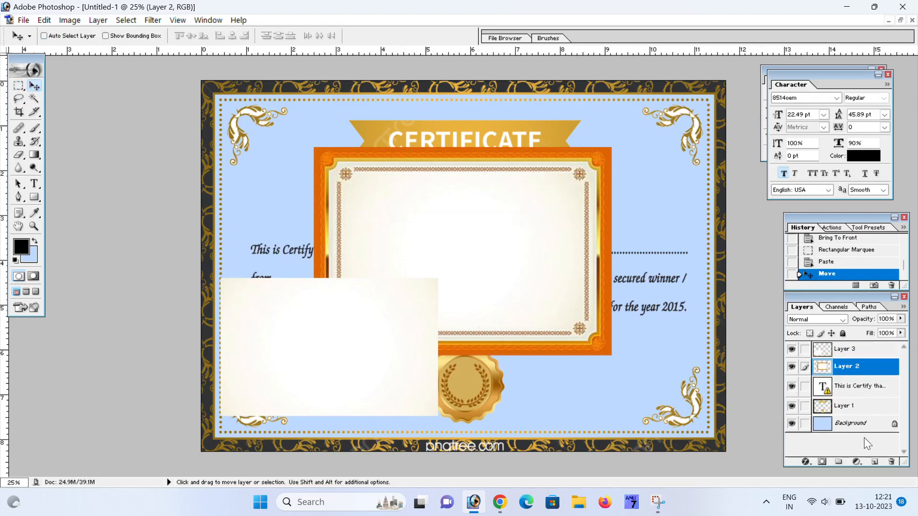
pyautogui.click(890, 461)
pyautogui.click(368, 186)
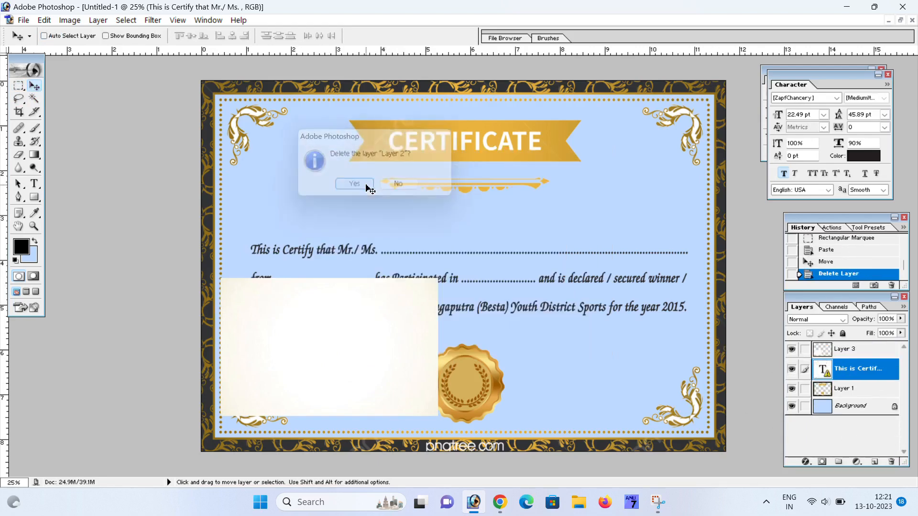
pyautogui.rightClick(337, 298)
pyautogui.click(356, 315)
pyautogui.moveTo(357, 316); pyautogui.dragTo(335, 138)
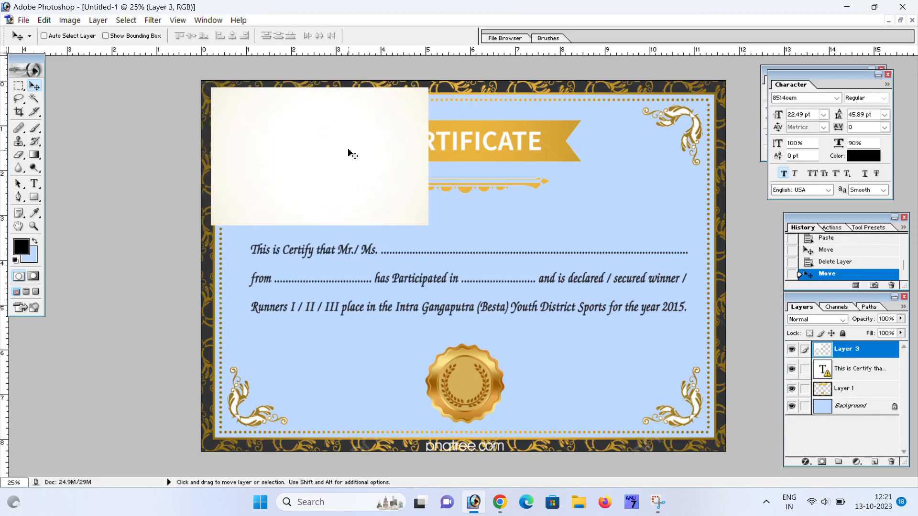
# - Stretch the cream Layer 3 over the whole certificate and send it to the back
pyautogui.hotkey('ctrl', 't')
pyautogui.moveTo(428, 225); pyautogui.dragTo(720, 446)
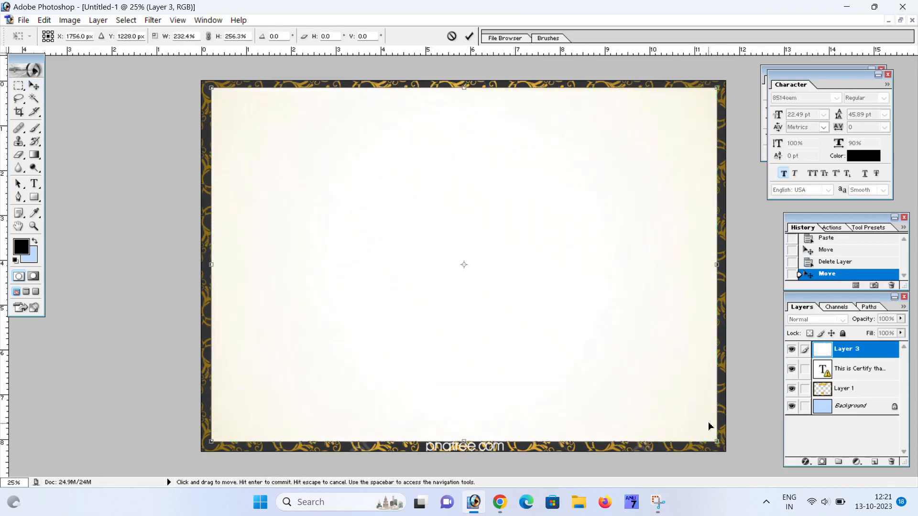
pyautogui.press('Return')
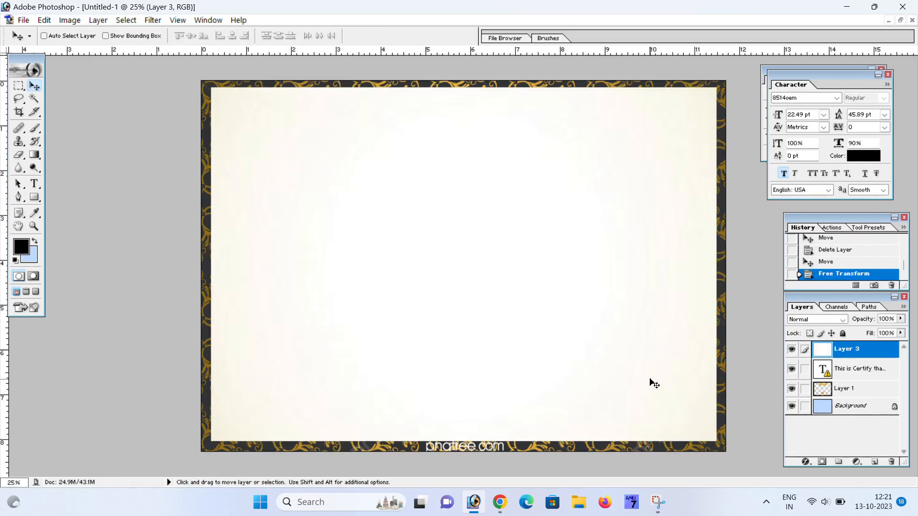
pyautogui.press('shift')
pyautogui.press('shift')
pyautogui.hotkey('ctrl', 'shift', '[')
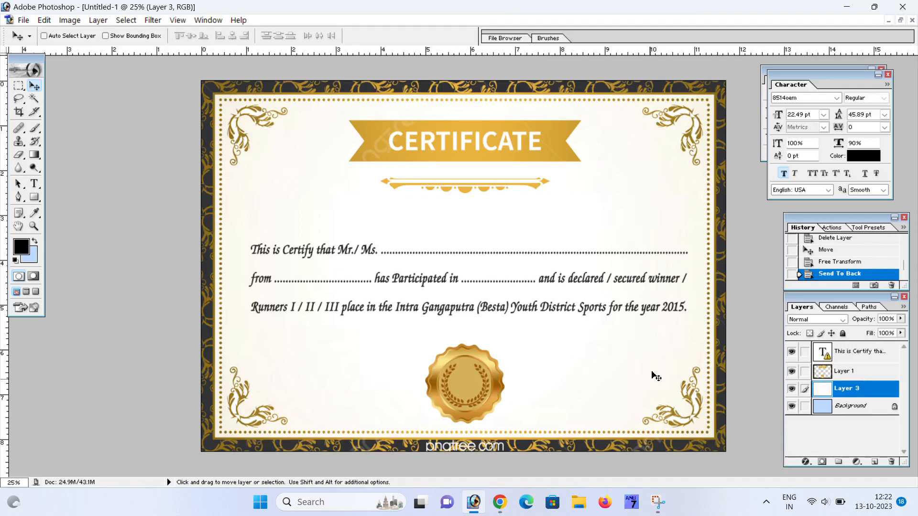
pyautogui.hotkey('ctrl', '+')
pyautogui.scroll(2, 444, 270)
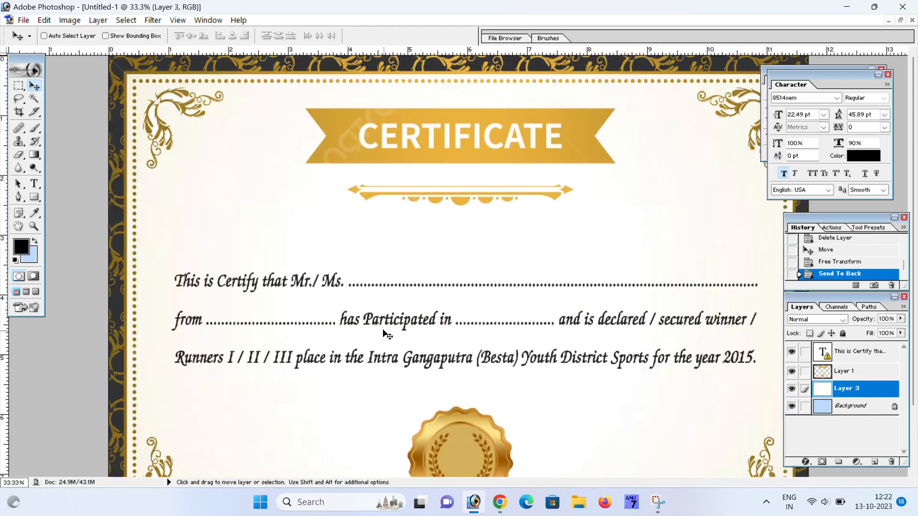
pyautogui.scroll(-1, 386, 334)
pyautogui.hotkey('ctrl', '-')
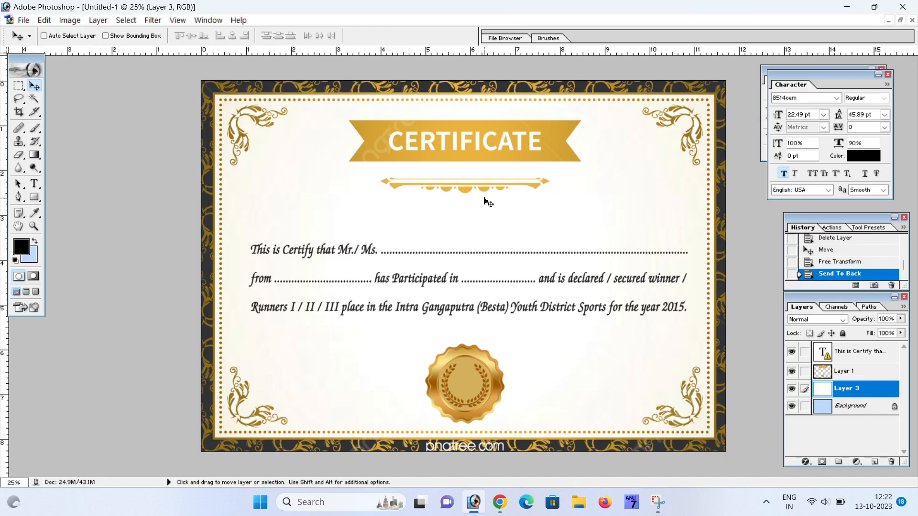
# - Select the gold ornament under the CERTIFICATE ribbon and delete it from Layer 1
pyautogui.click(18, 86)
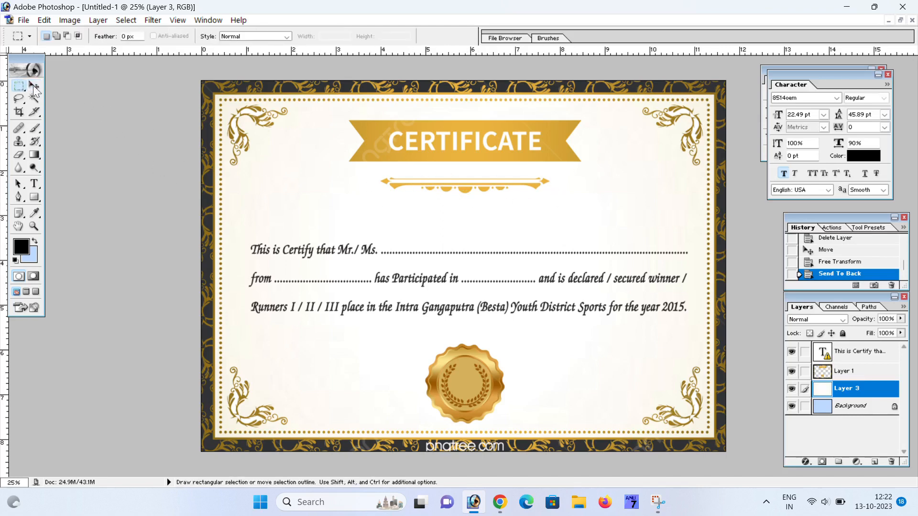
pyautogui.moveTo(364, 169); pyautogui.dragTo(567, 200)
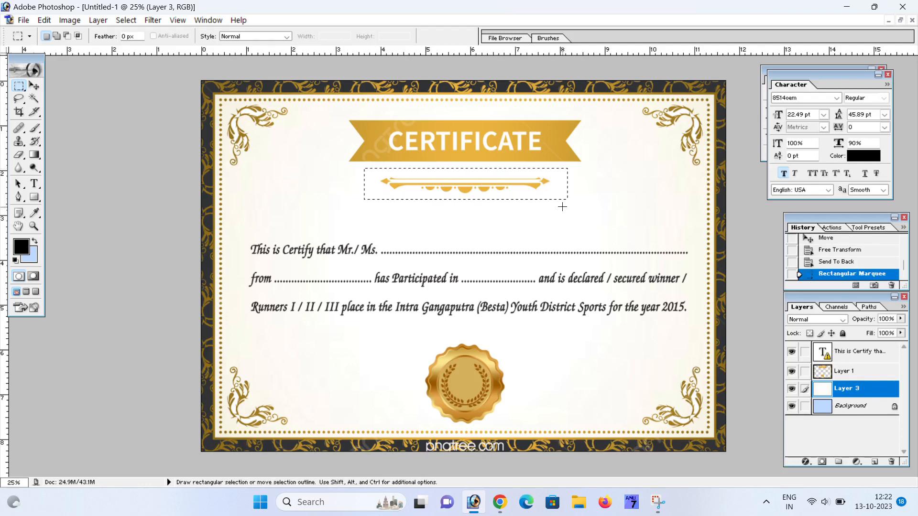
pyautogui.press('Delete')
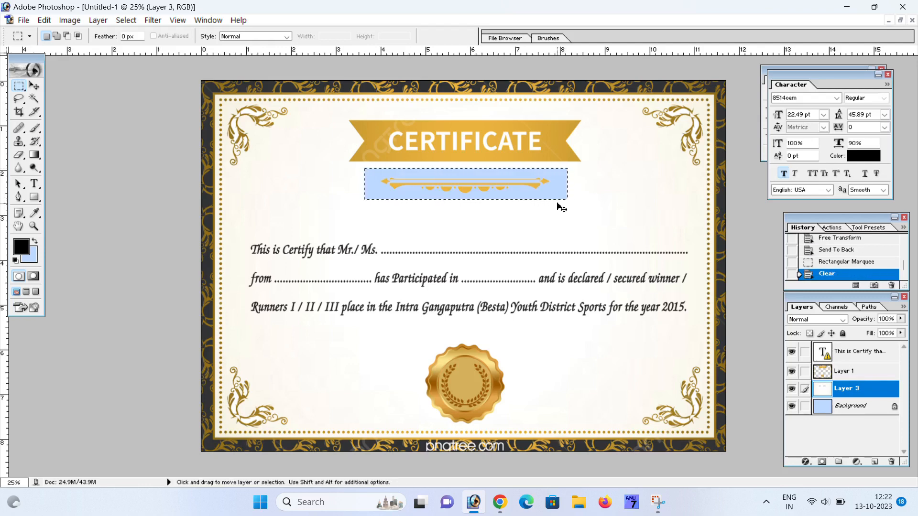
pyautogui.hotkey('ctrl', 'z')
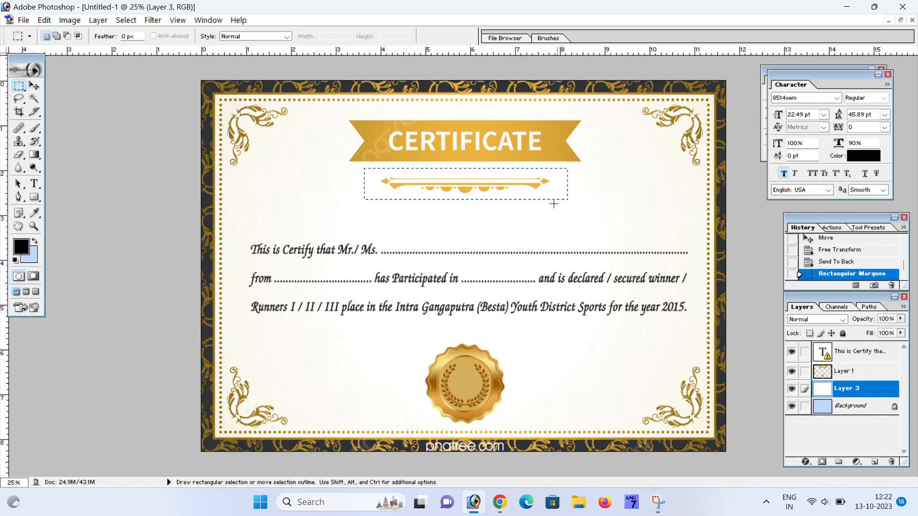
pyautogui.click(34, 86)
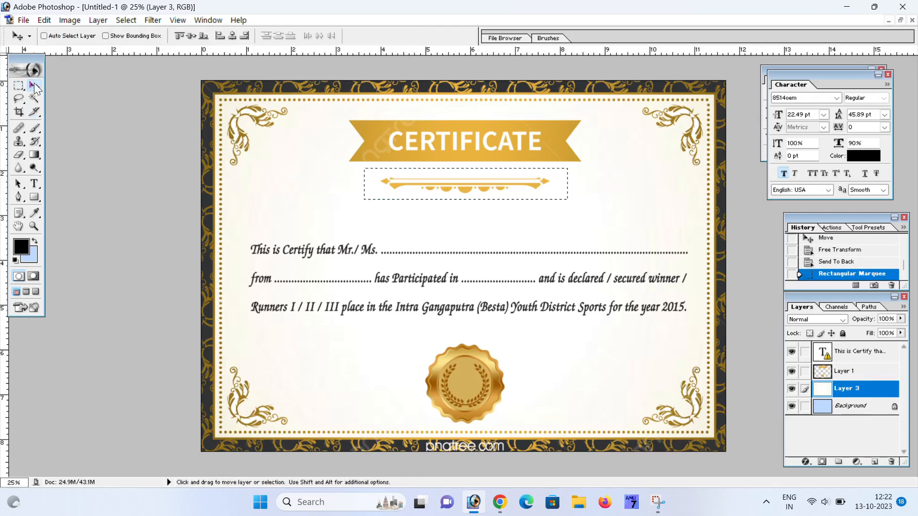
pyautogui.rightClick(397, 161)
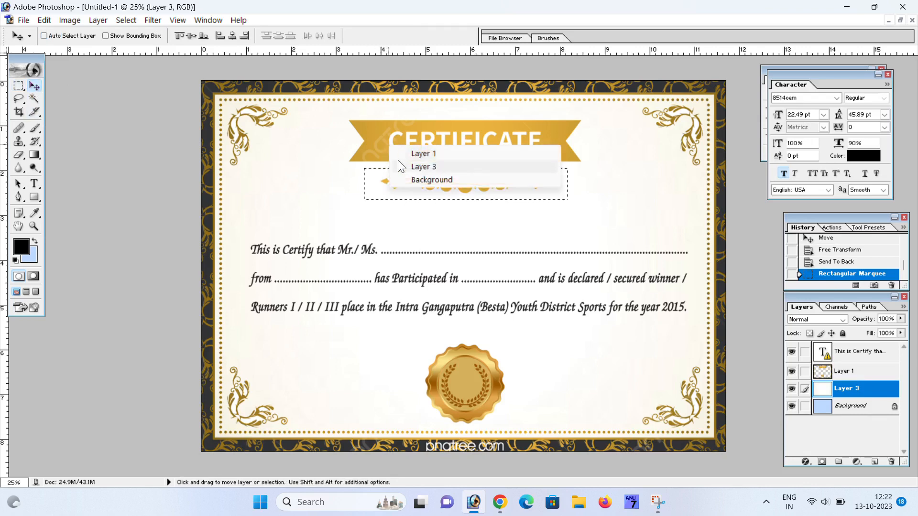
pyautogui.rightClick(384, 224)
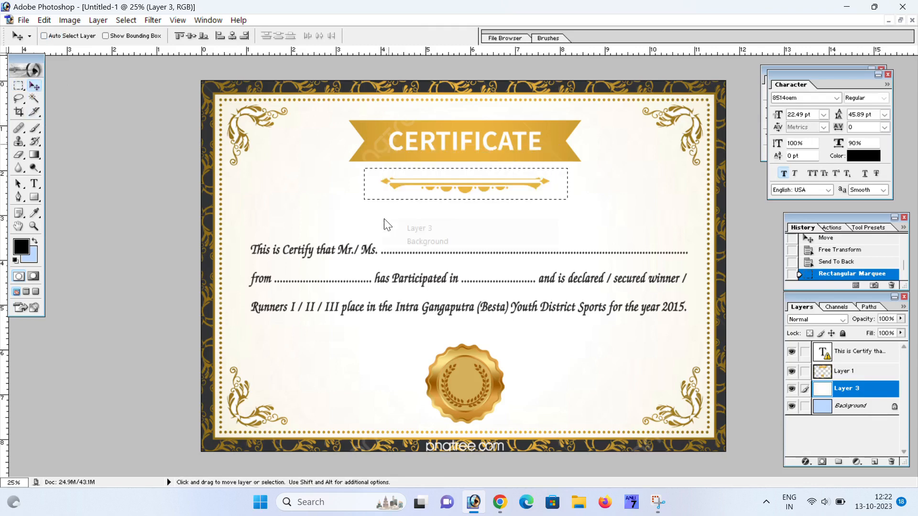
pyautogui.rightClick(398, 186)
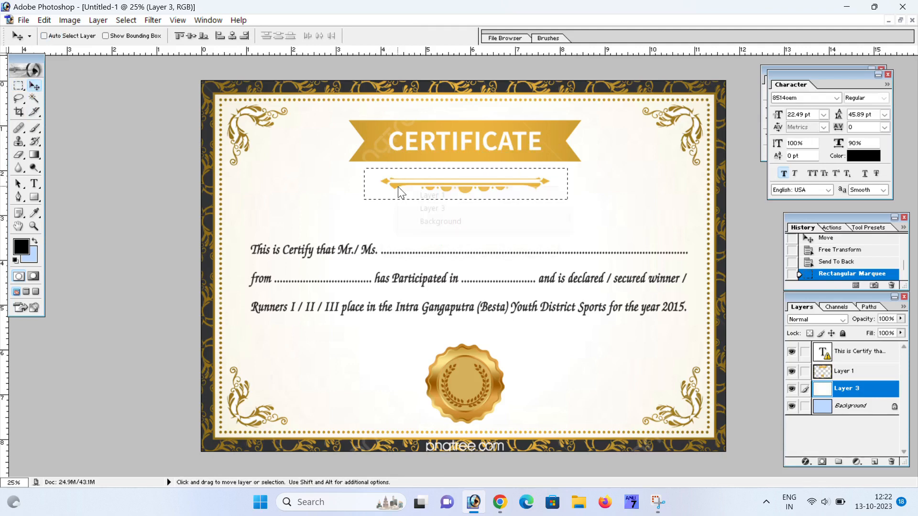
pyautogui.click(431, 196)
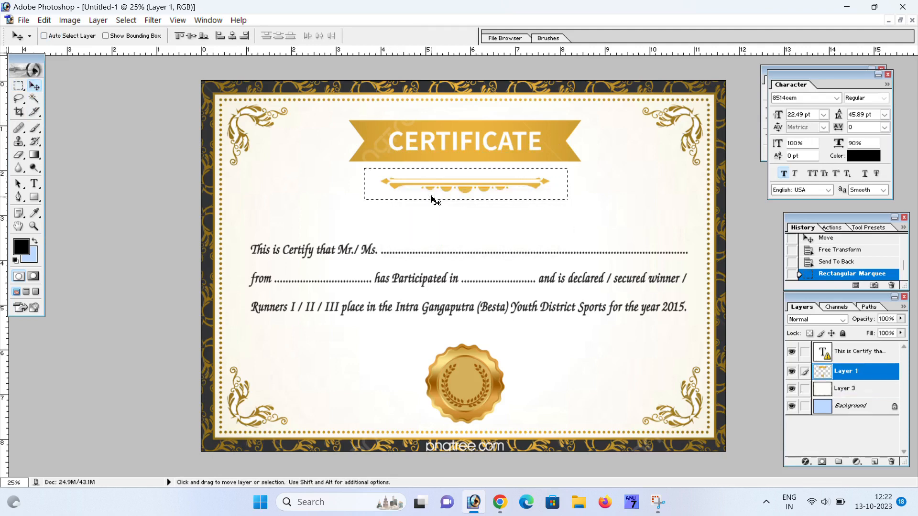
pyautogui.press('Delete')
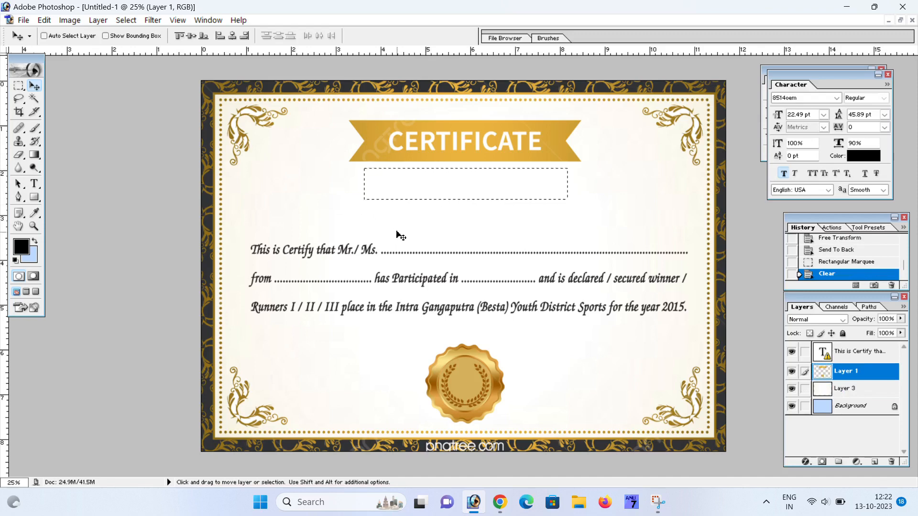
pyautogui.hotkey('ctrl', 'd')
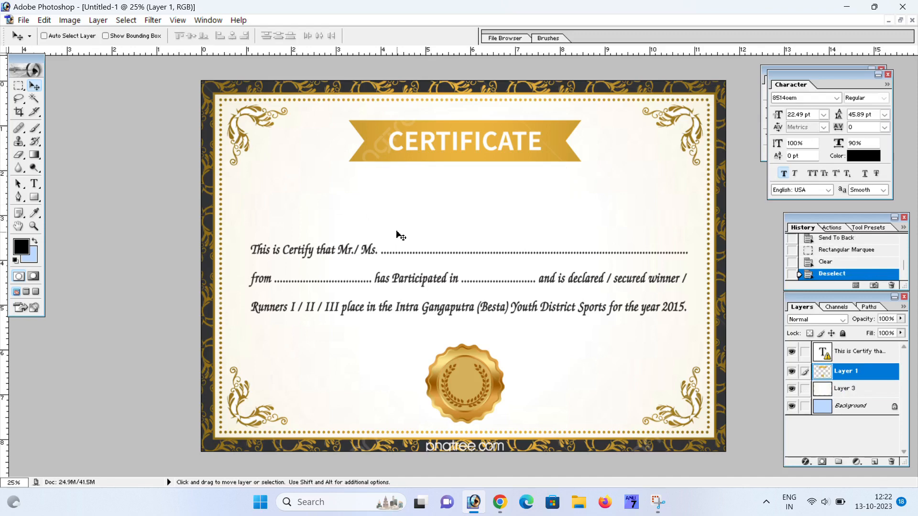
pyautogui.click(19, 87)
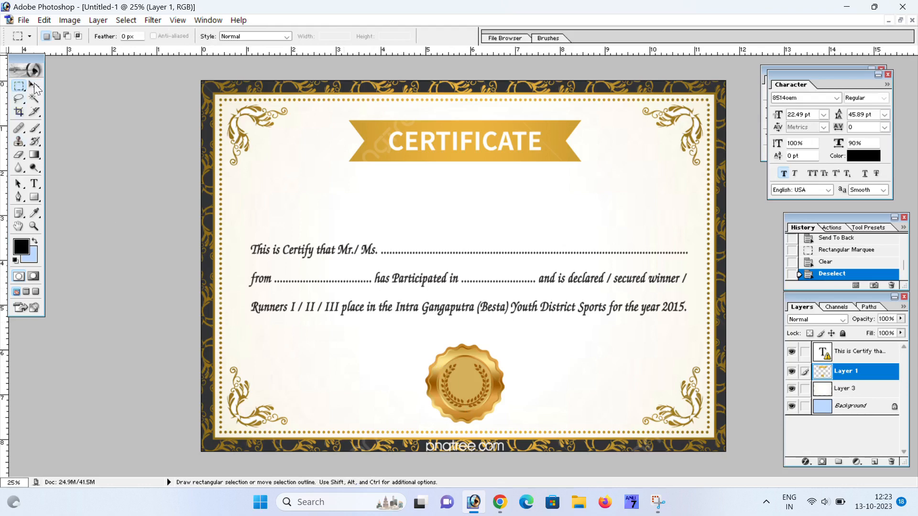
# - Cut the gold seal onto its own layer, move it upper-left and shrink it to about 80%
pyautogui.moveTo(23, 90); pyautogui.dragTo(57, 98)
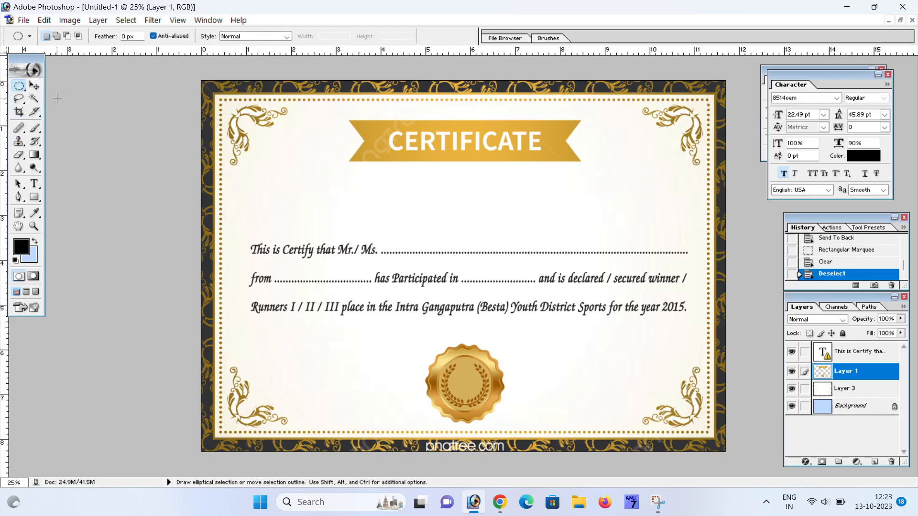
pyautogui.moveTo(383, 334); pyautogui.dragTo(542, 426)
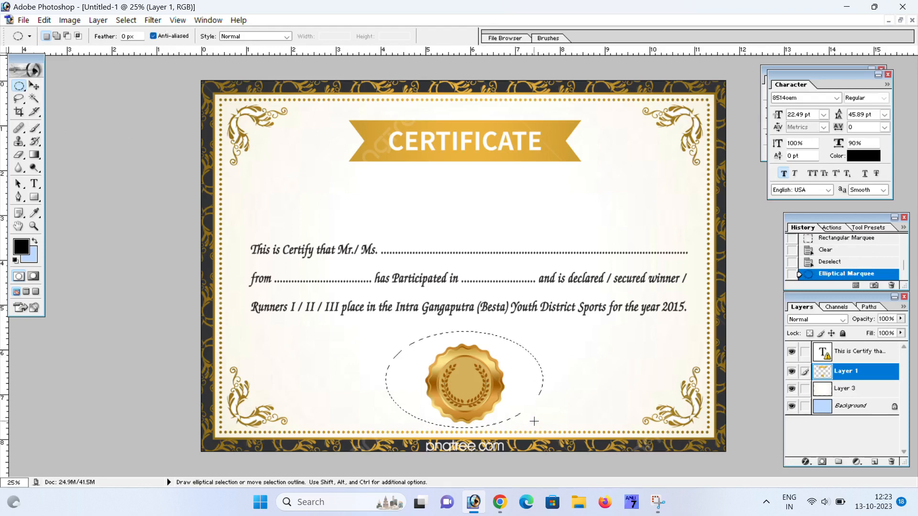
pyautogui.hotkey('ctrl', 'x')
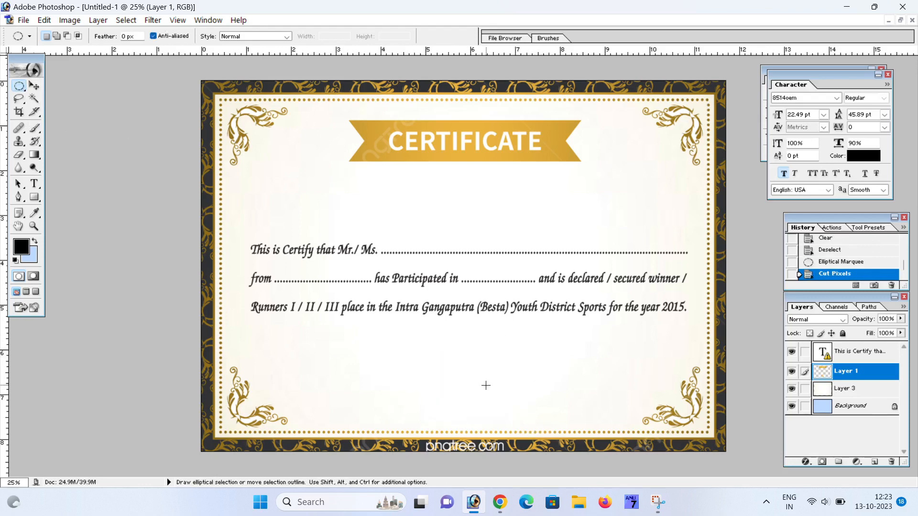
pyautogui.click(34, 85)
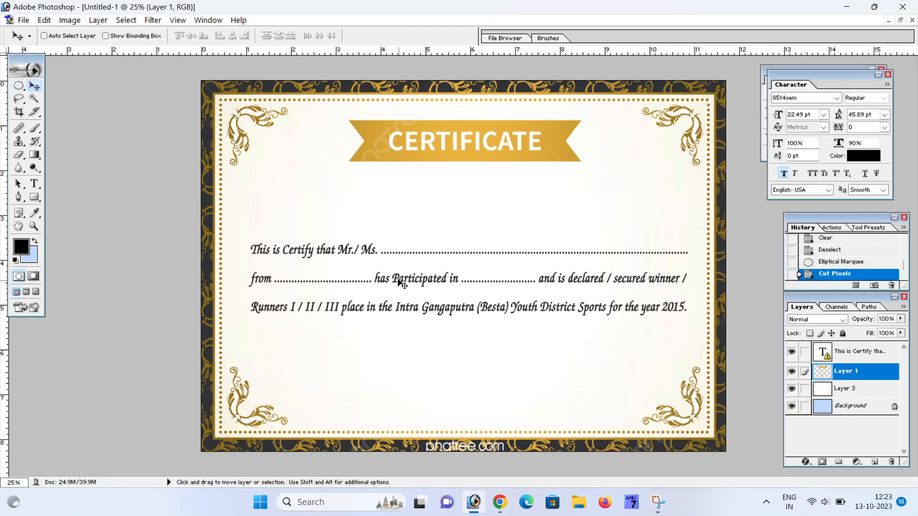
pyautogui.hotkey('ctrl', 'v')
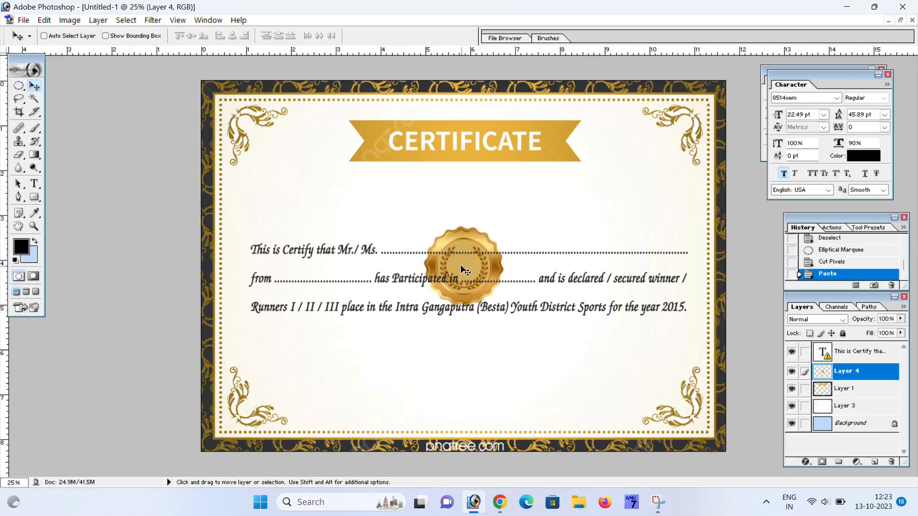
pyautogui.moveTo(460, 268); pyautogui.dragTo(284, 194)
pyautogui.hotkey('ctrl', 't')
pyautogui.moveTo(327, 151); pyautogui.dragTo(319, 158)
pyautogui.press('Return')
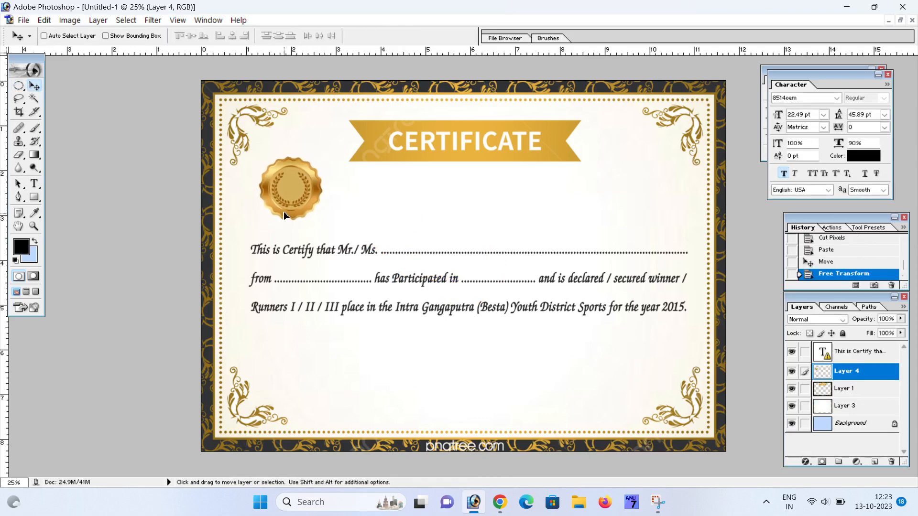
pyautogui.click(285, 216)
# - Select the certificate text layer and move the three body text lines lower
pyautogui.rightClick(301, 254)
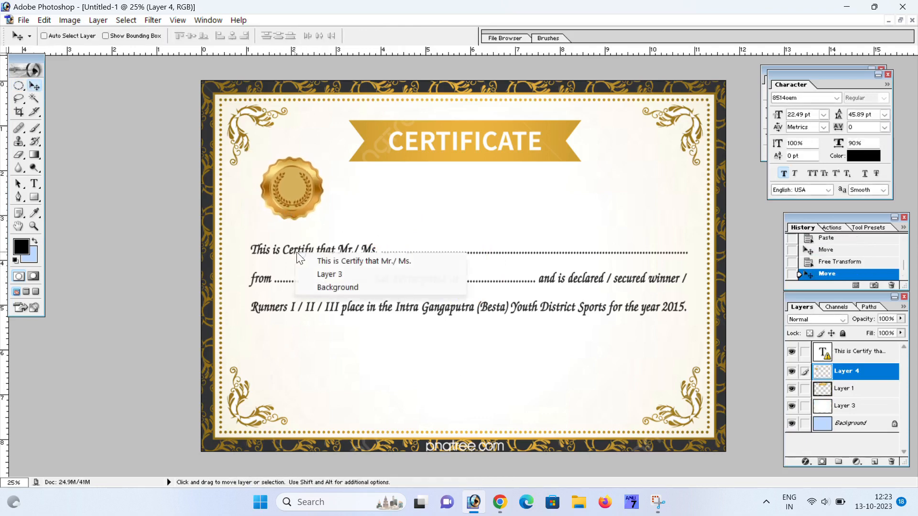
pyautogui.click(329, 261)
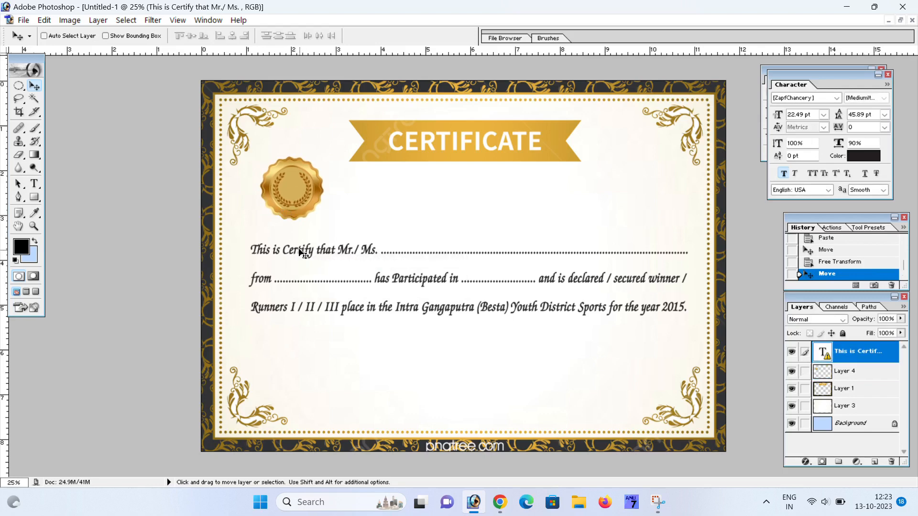
pyautogui.rightClick(300, 251)
pyautogui.rightClick(291, 245)
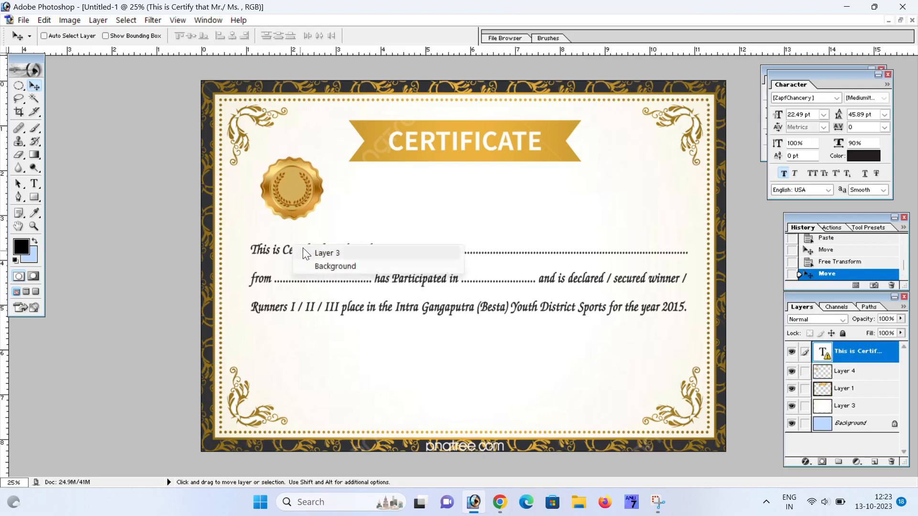
pyautogui.rightClick(277, 254)
pyautogui.click(310, 262)
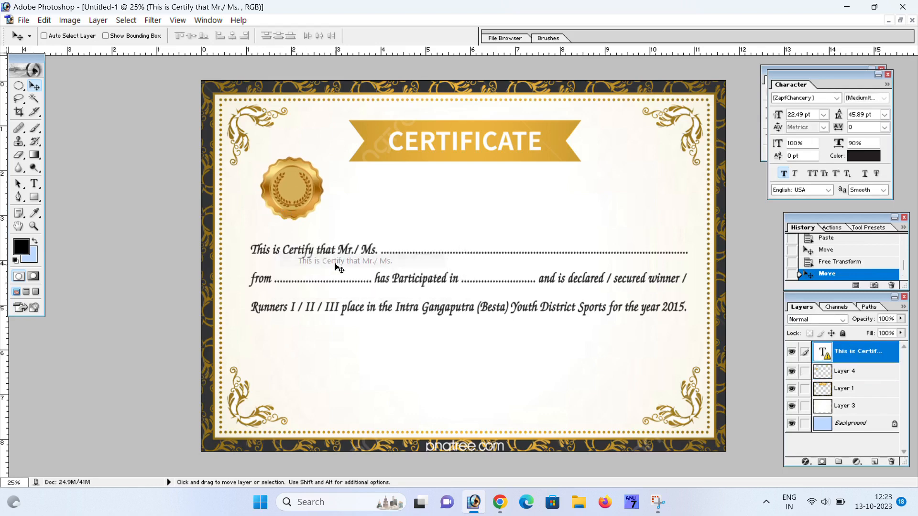
pyautogui.moveTo(338, 260); pyautogui.dragTo(347, 312)
pyautogui.rightClick(284, 190)
# - Scale the gold seal on Layer 4 to about 150% and place it at the upper left, below the ribbon
pyautogui.click(316, 199)
pyautogui.moveTo(313, 203); pyautogui.dragTo(302, 222)
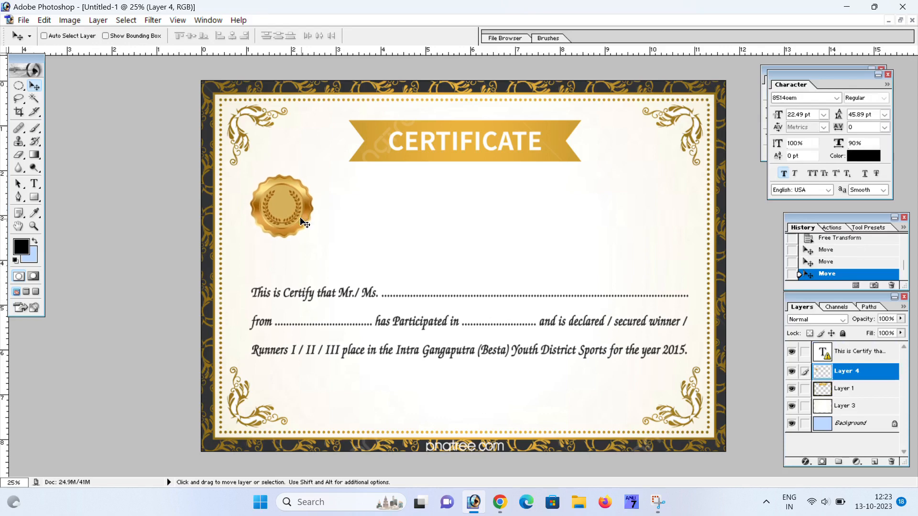
pyautogui.hotkey('ctrl', 't')
pyautogui.moveTo(314, 175); pyautogui.dragTo(330, 158)
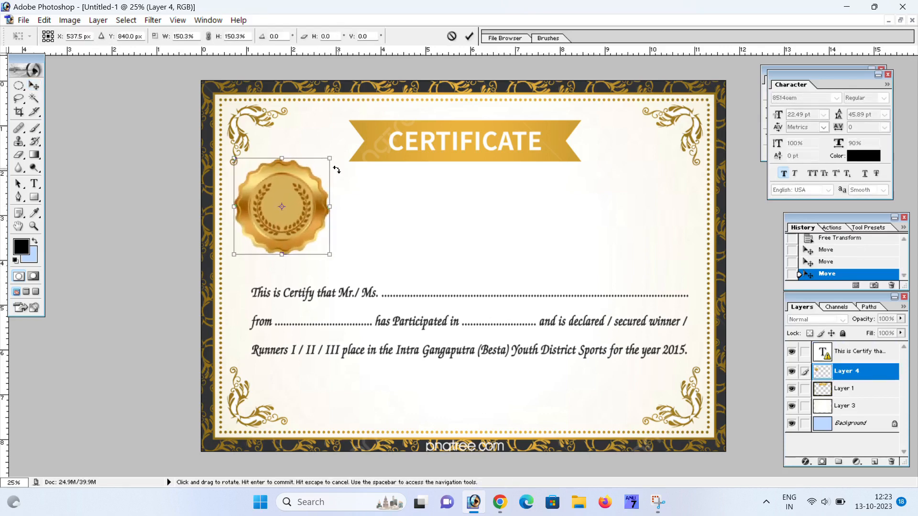
pyautogui.press('Return')
pyautogui.moveTo(292, 220); pyautogui.dragTo(299, 222)
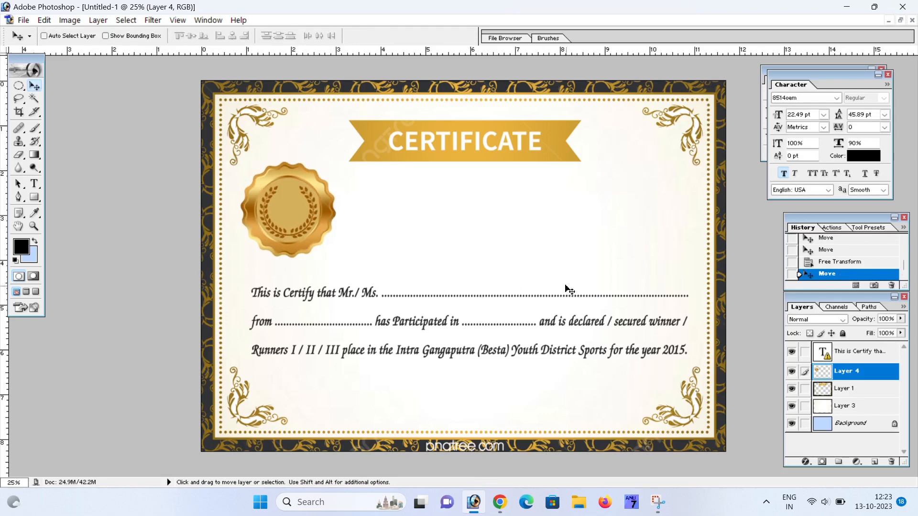
pyautogui.moveTo(419, 336); pyautogui.dragTo(423, 343)
pyautogui.hotkey('ctrl', 'z')
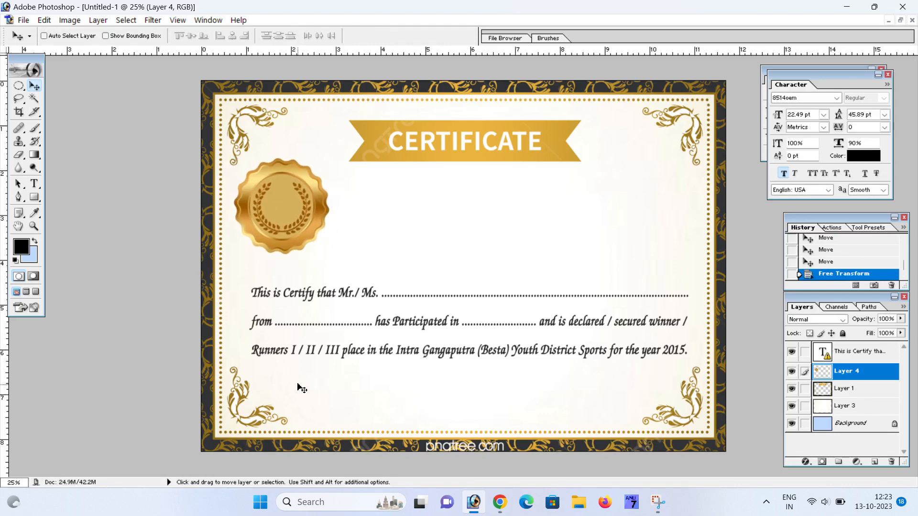
# - Accept the substitute 8514oem font for the certificate's body paragraph
pyautogui.click(34, 184)
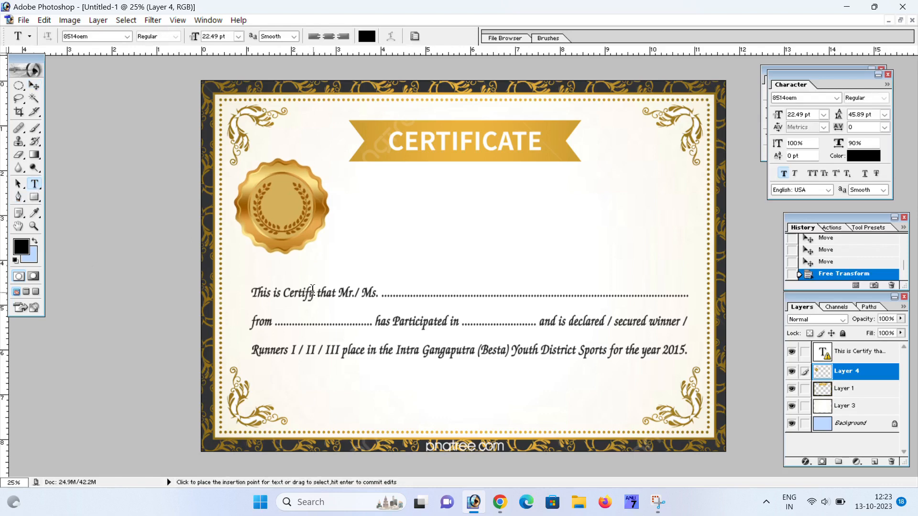
pyautogui.moveTo(318, 293); pyautogui.dragTo(242, 288)
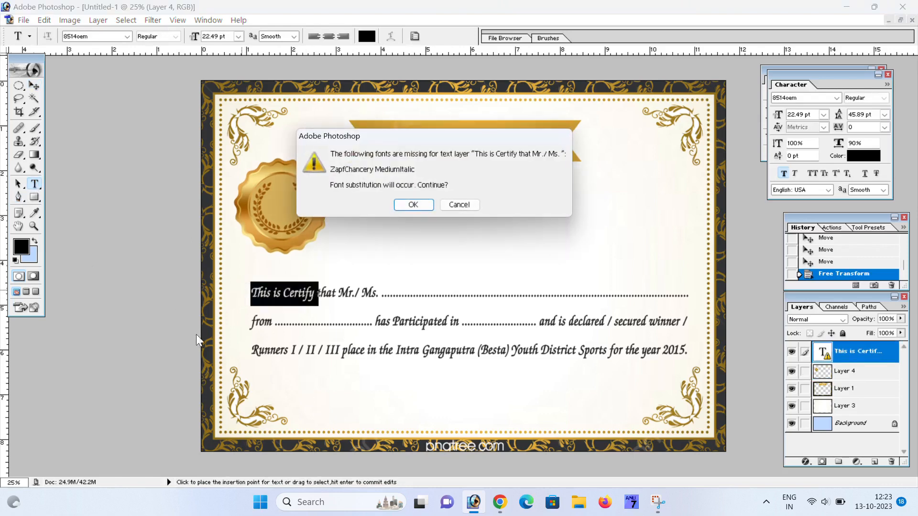
pyautogui.click(405, 209)
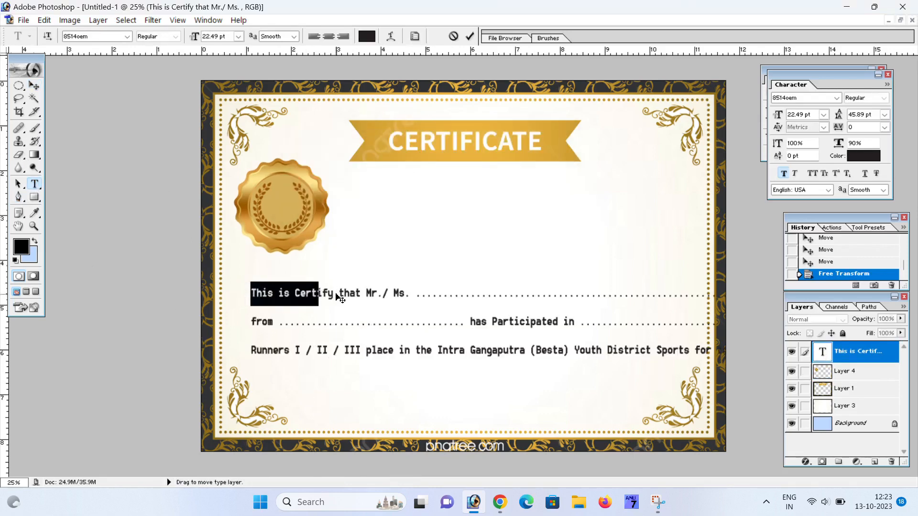
pyautogui.click(33, 85)
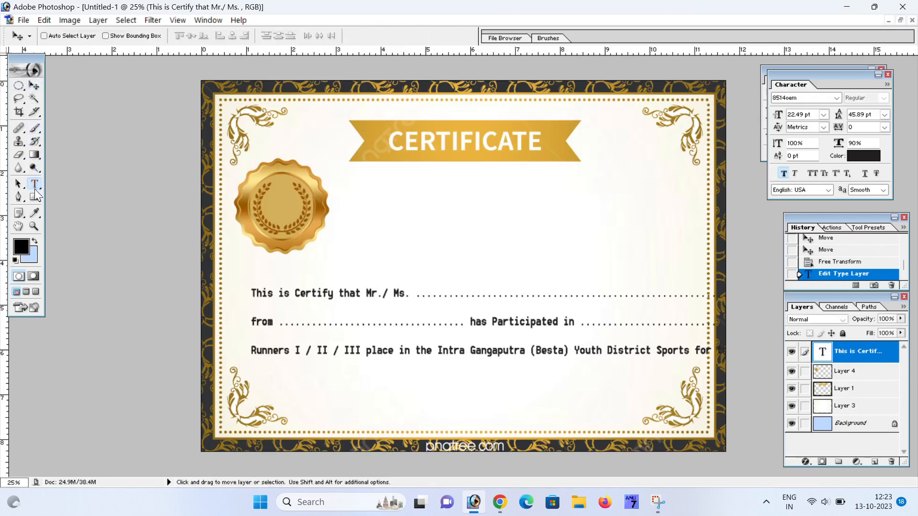
# - Add a 'This is Certify' text line near the bottom and scale it down
pyautogui.click(34, 183)
pyautogui.click(315, 400)
pyautogui.write('This is Certify')
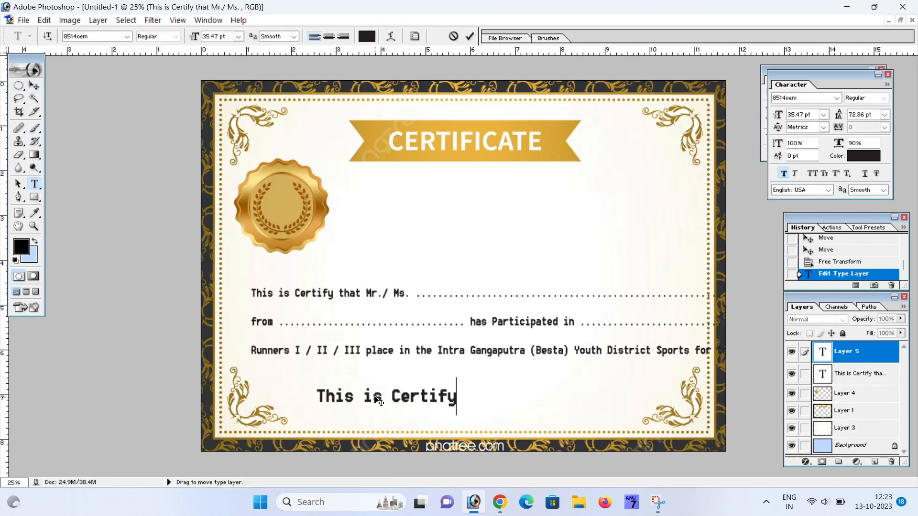
pyautogui.click(35, 84)
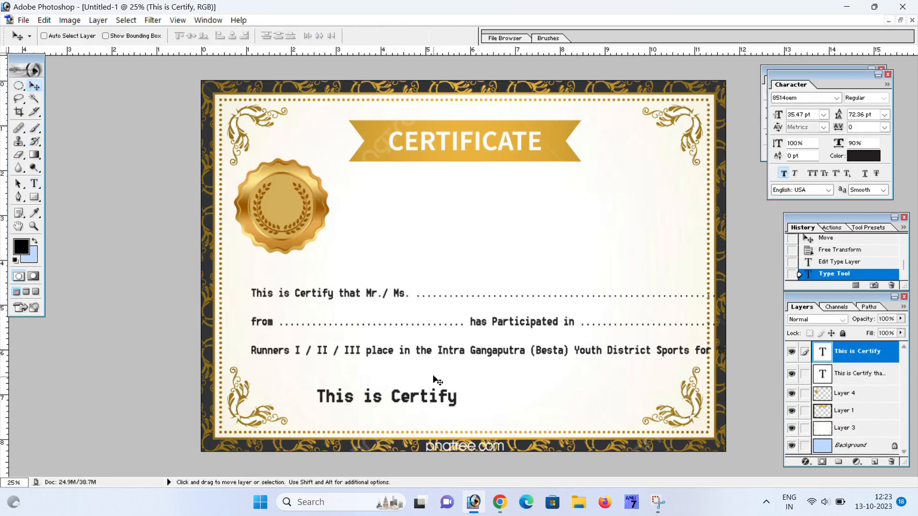
pyautogui.hotkey('ctrl', 't')
pyautogui.moveTo(465, 375)
pyautogui.mouseDown()
pyautogui.moveTo(436, 382)
pyautogui.moveTo(454, 377)
pyautogui.mouseUp()
# - Apply the smaller size and place a copy of the 'This is Certify' line at the bottom right
pyautogui.press('Return')
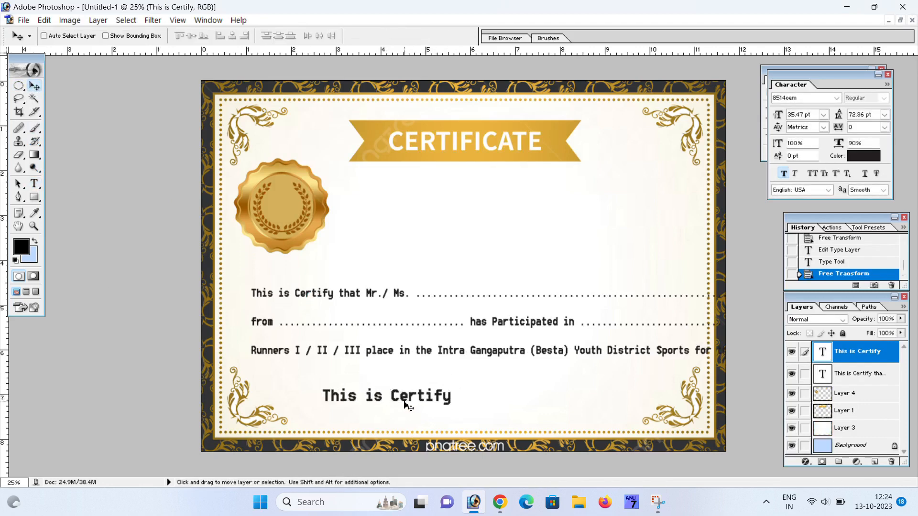
pyautogui.moveTo(406, 406); pyautogui.dragTo(584, 394)
pyautogui.click(34, 183)
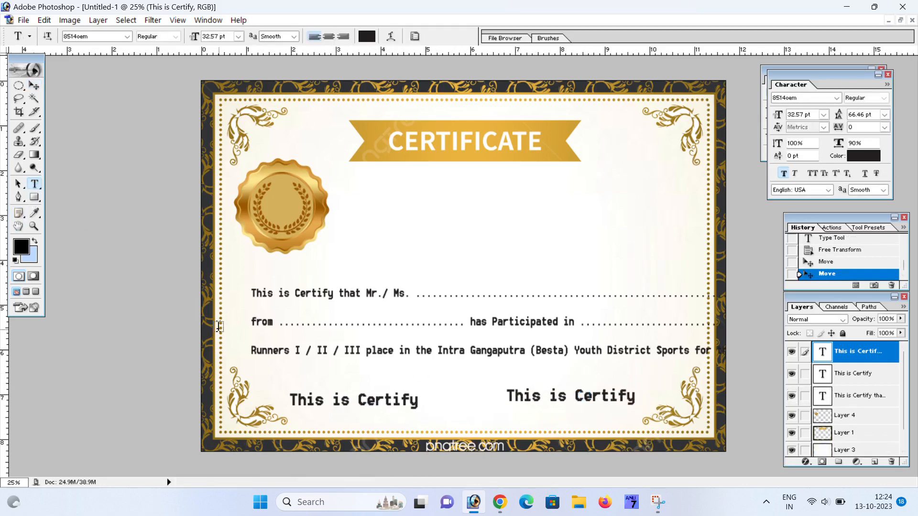
pyautogui.click(304, 389)
# - Retype the bottom-left line as 'signature' and make it Faux Italic
pyautogui.hotkey('ctrl', 'a')
pyautogui.write('s')
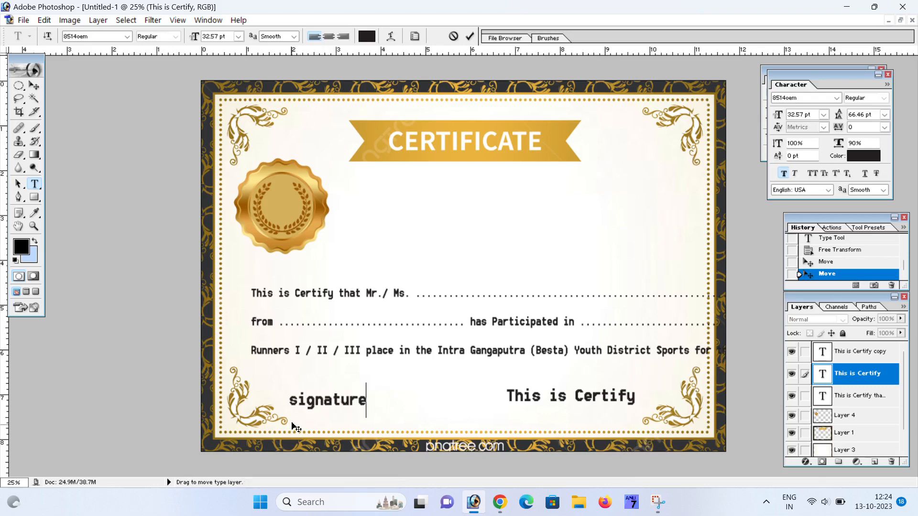
pyautogui.hotkey('ctrl', 'a')
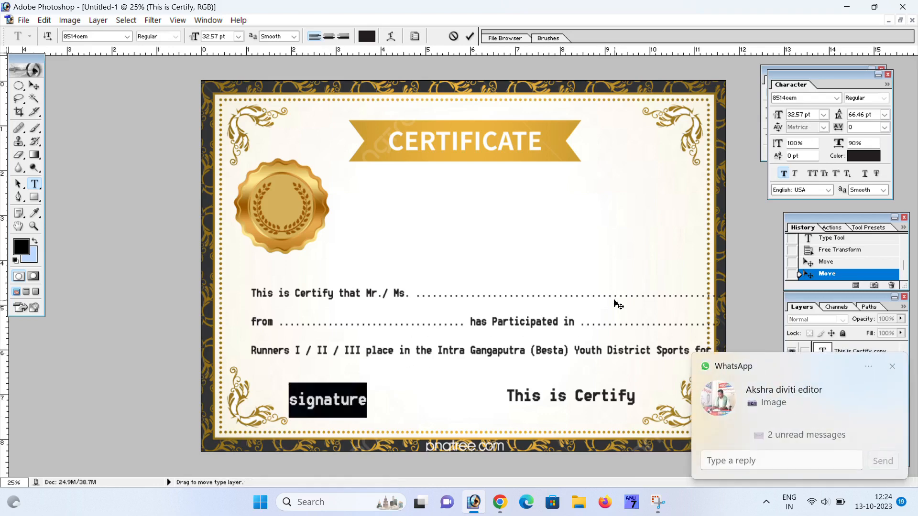
pyautogui.click(795, 173)
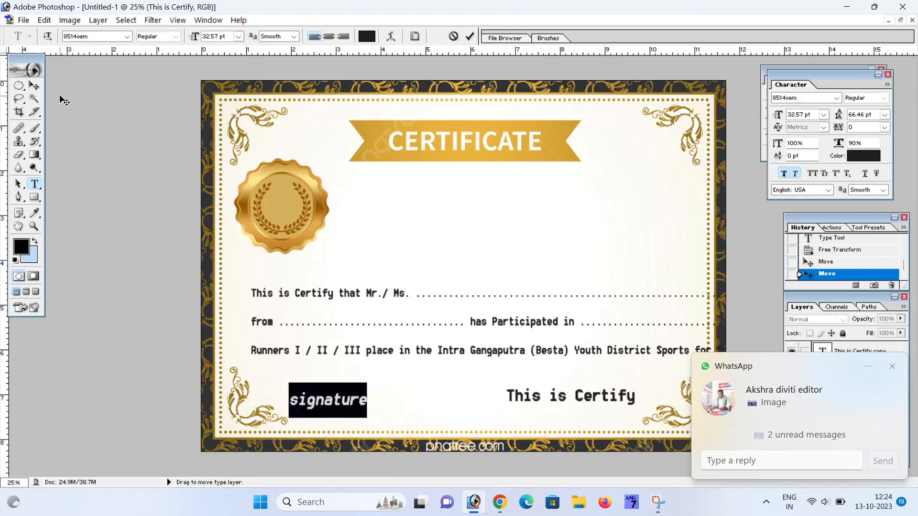
pyautogui.click(34, 85)
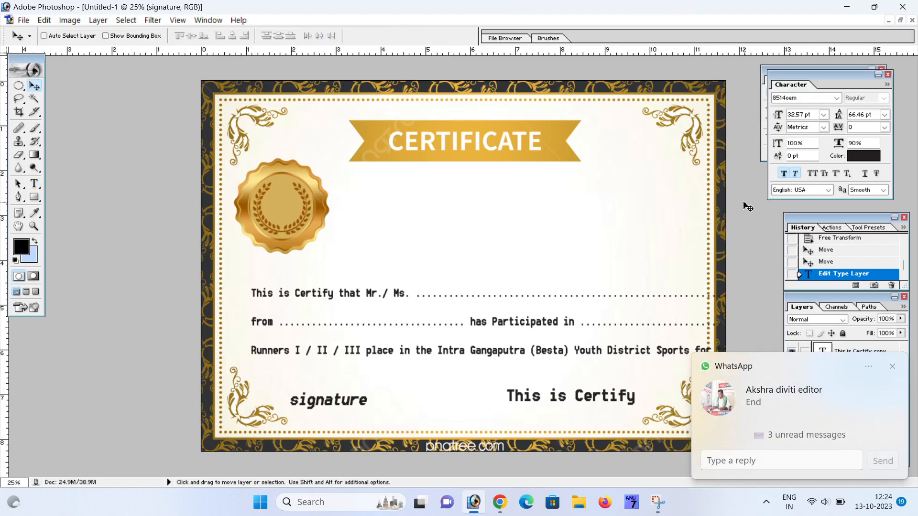
# - Turn off italic and bold on the left signature and shift the right copy slightly left
pyautogui.click(792, 173)
pyautogui.click(784, 173)
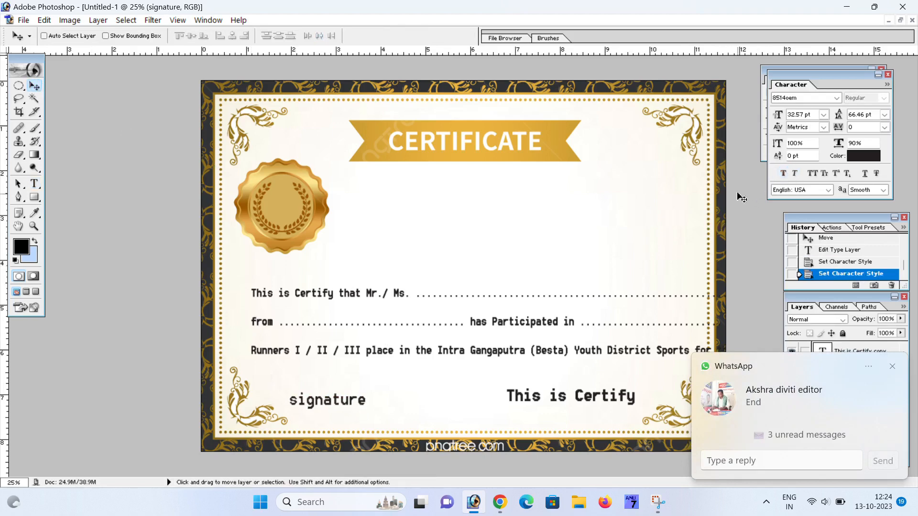
pyautogui.rightClick(532, 402)
pyautogui.click(557, 410)
pyautogui.rightClick(555, 401)
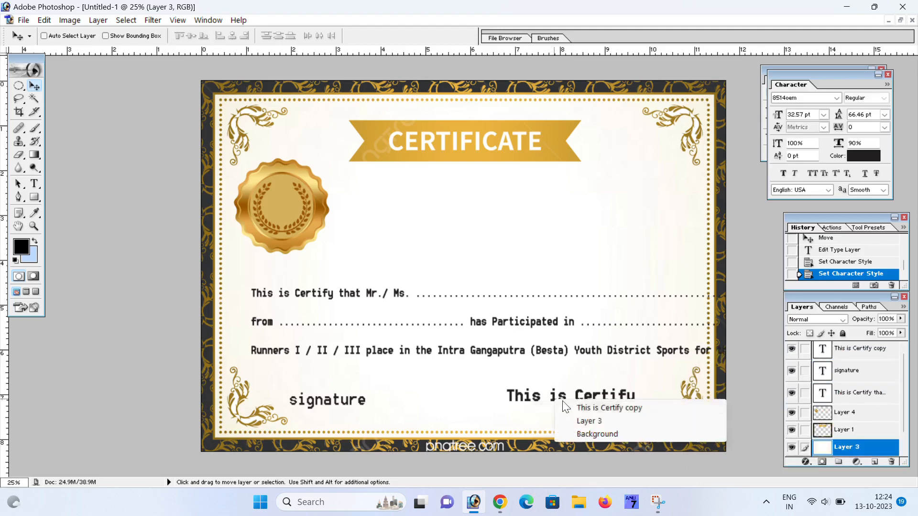
pyautogui.click(567, 406)
pyautogui.moveTo(586, 402); pyautogui.dragTo(571, 405)
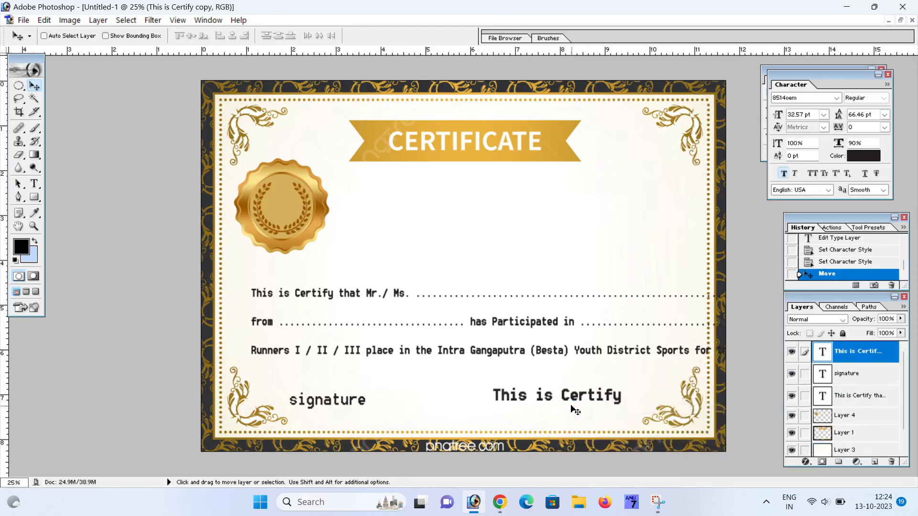
# - Retype the right line as plain, non-bold 'signature' and move it further right
pyautogui.click(34, 183)
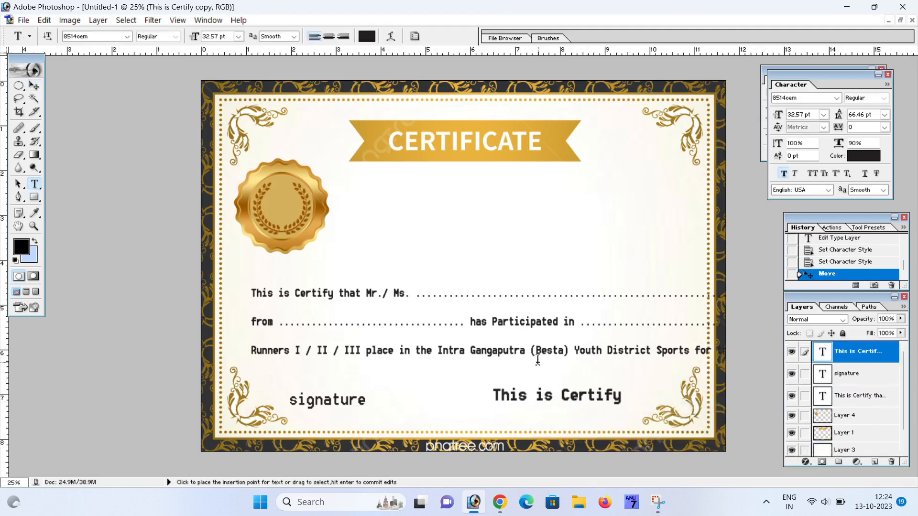
pyautogui.click(548, 397)
pyautogui.hotkey('ctrl', 'a')
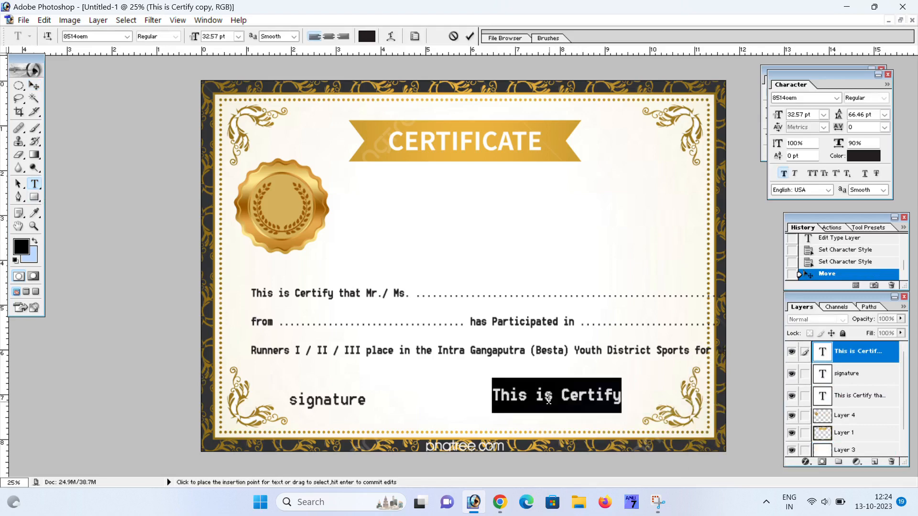
pyautogui.write('s')
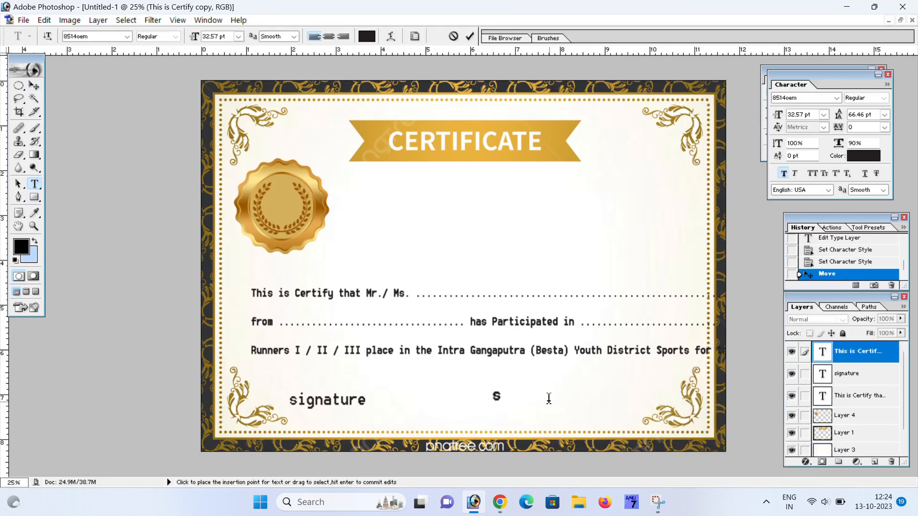
pyautogui.write('ignature')
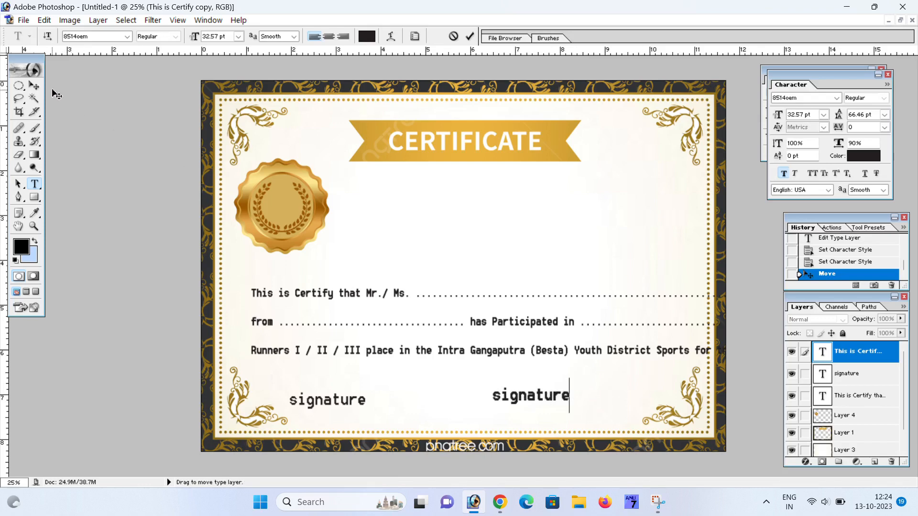
pyautogui.click(34, 85)
pyautogui.click(784, 173)
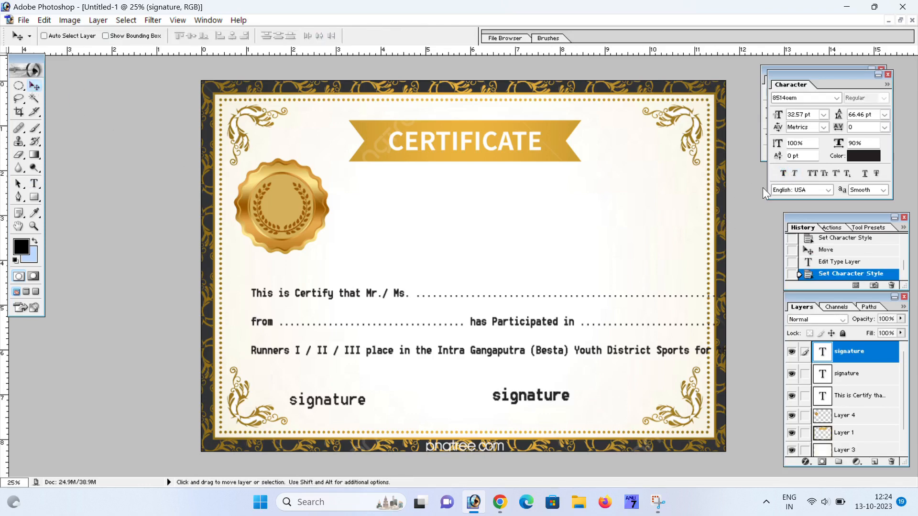
pyautogui.moveTo(520, 397); pyautogui.dragTo(559, 398)
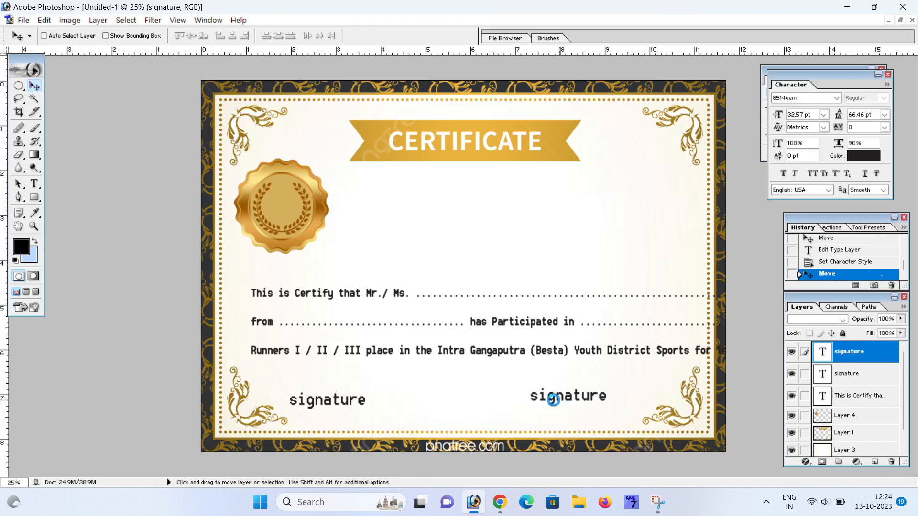
# - Align the left and right signature labels evenly at the bottom corners
pyautogui.rightClick(351, 405)
pyautogui.click(368, 412)
pyautogui.moveTo(350, 404); pyautogui.dragTo(366, 404)
pyautogui.rightClick(607, 400)
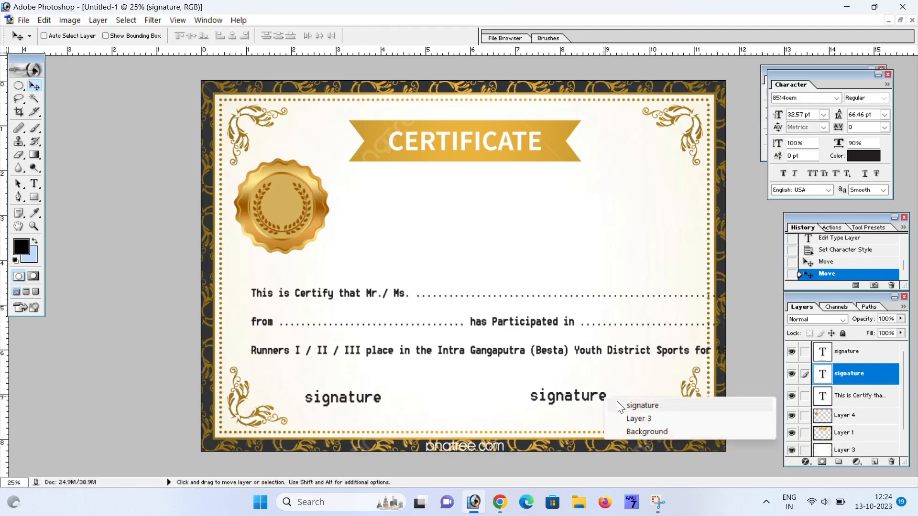
pyautogui.click(630, 404)
pyautogui.moveTo(604, 402); pyautogui.dragTo(608, 397)
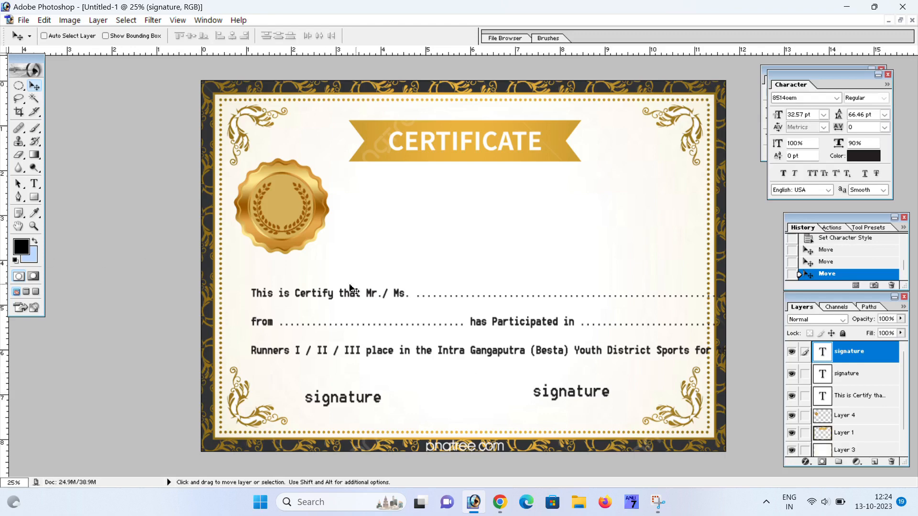
pyautogui.click(34, 184)
pyautogui.click(322, 292)
pyautogui.hotkey('ctrl', 'a')
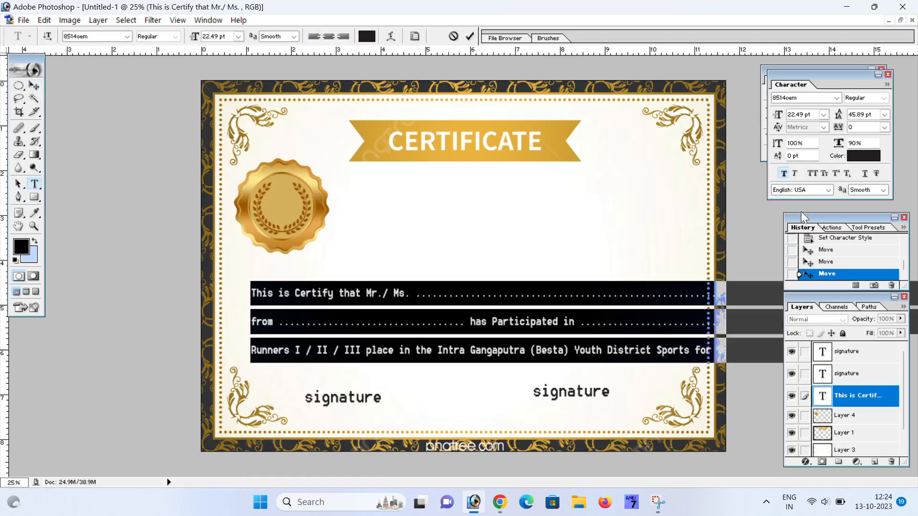
pyautogui.click(795, 173)
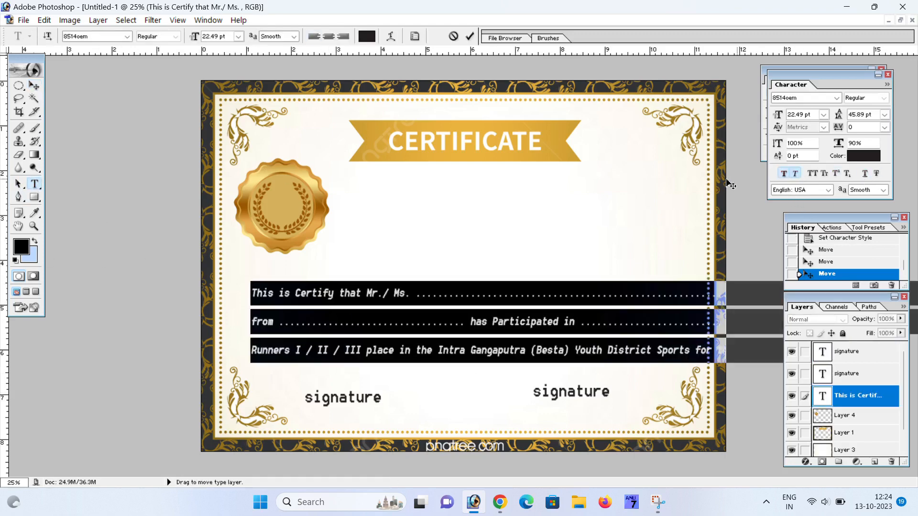
pyautogui.click(34, 85)
pyautogui.moveTo(505, 331); pyautogui.dragTo(479, 323)
pyautogui.hotkey('ctrl', 't')
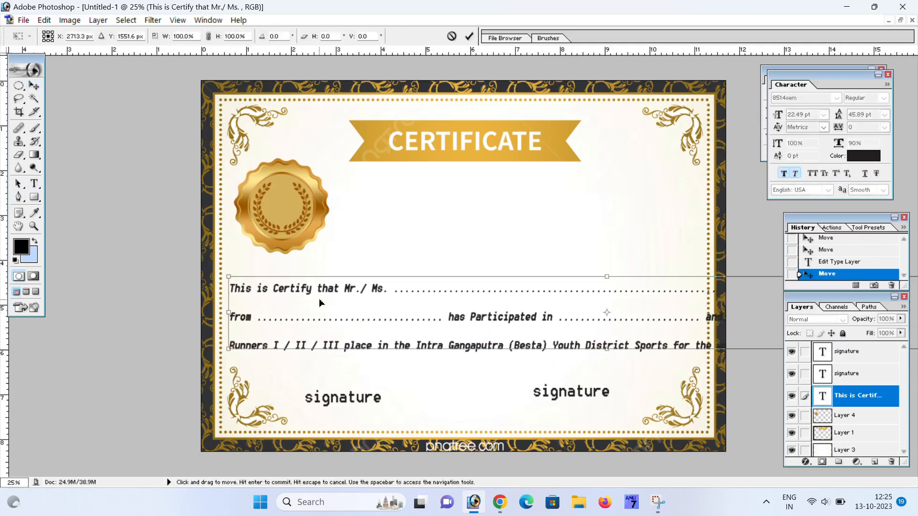
pyautogui.moveTo(254, 274); pyautogui.dragTo(282, 280)
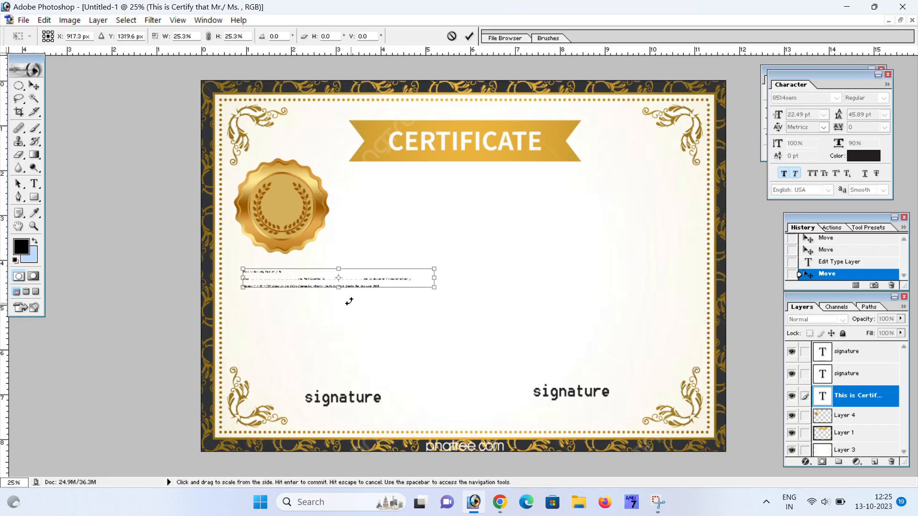
pyautogui.moveTo(434, 287); pyautogui.dragTo(688, 359)
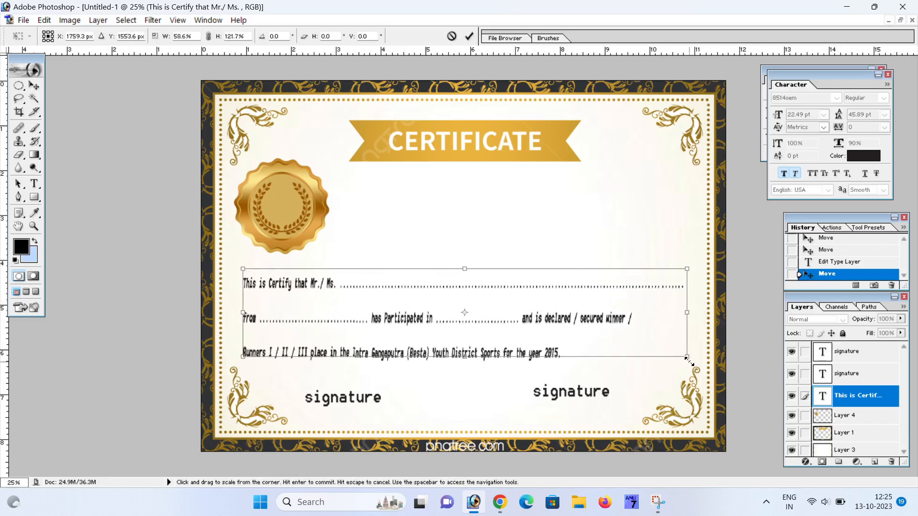
pyautogui.press('Return')
pyautogui.click(534, 336)
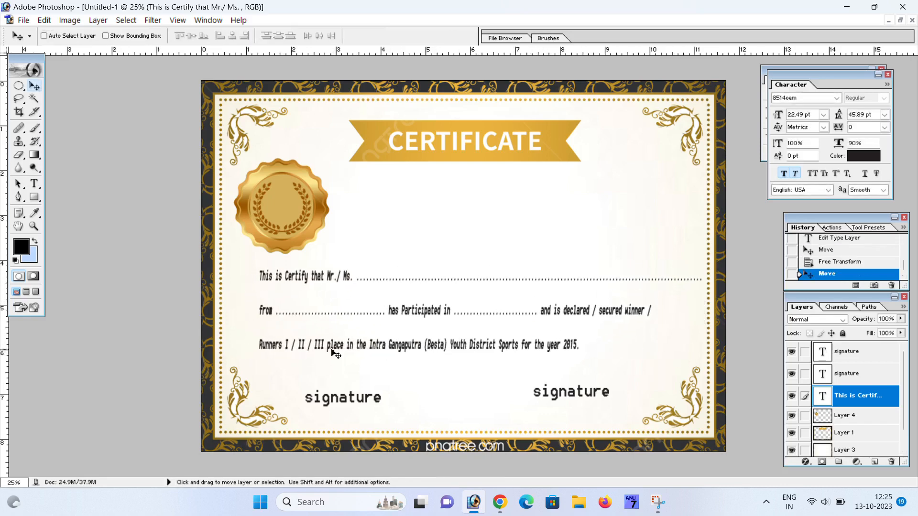
pyautogui.hotkey('ctrl', 'alt', 'z')
pyautogui.hotkey('ctrl', 'alt', 'z')
pyautogui.hotkey('ctrl', 'alt', 'z')
pyautogui.hotkey('ctrl', 'alt', 'z')
pyautogui.hotkey('ctrl', 'alt', 'z')
pyautogui.hotkey('ctrl', 'alt', 'z')
pyautogui.hotkey('ctrl', 'alt', 'z')
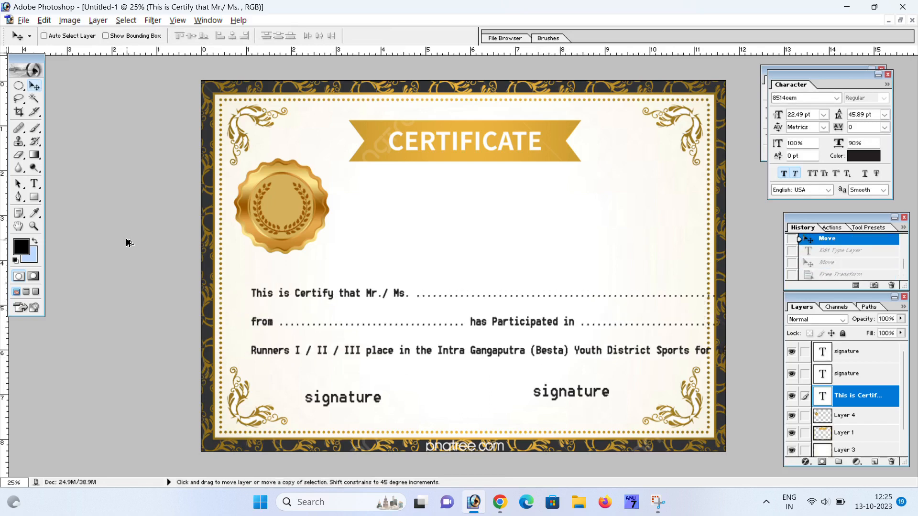
# - Step back twice in history to the script-font version and select the seal's layer
pyautogui.hotkey('ctrl', 'alt', 'z')
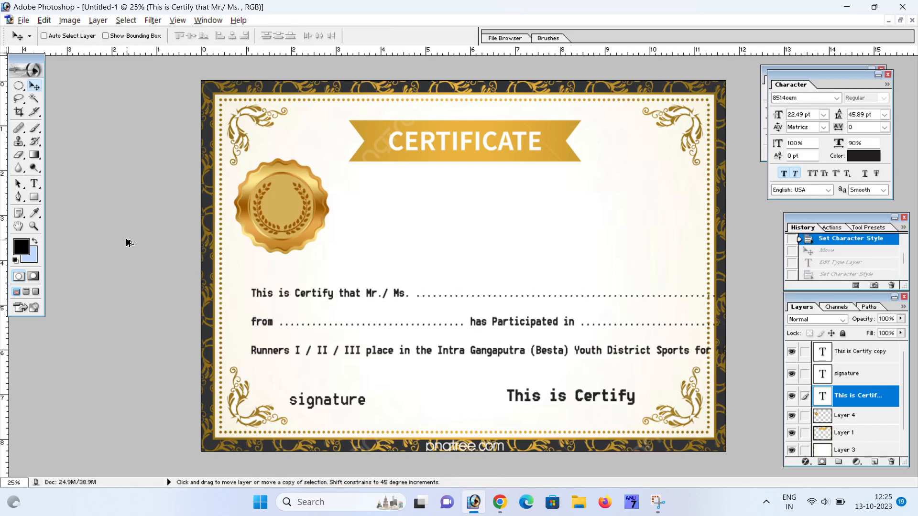
pyautogui.hotkey('ctrl', 'alt', 'z')
pyautogui.hotkey('ctrl', 'alt', 'z')
pyautogui.hotkey('ctrl', 'alt', 'z')
pyautogui.hotkey('ctrl', 'alt', 'z')
pyautogui.hotkey('ctrl', 'alt', 'z')
pyautogui.hotkey('ctrl', 'alt', 'z')
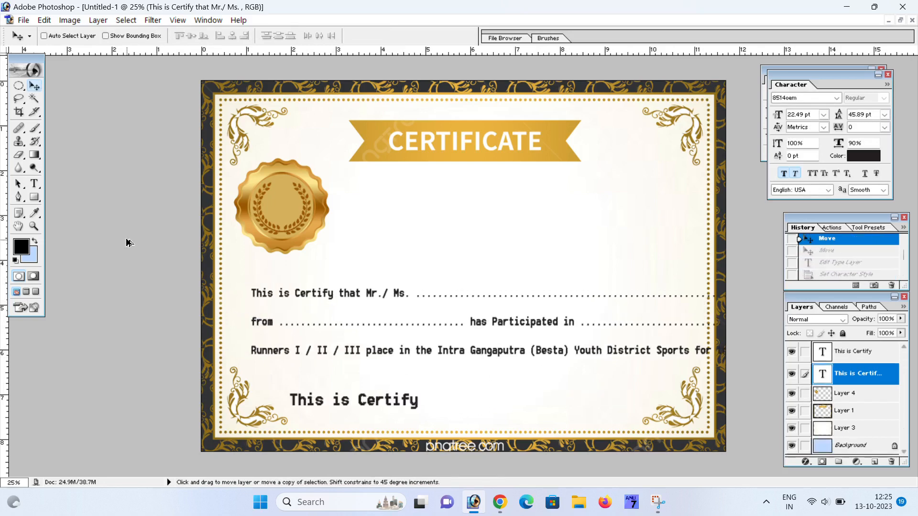
pyautogui.hotkey('ctrl', 'alt', 'z')
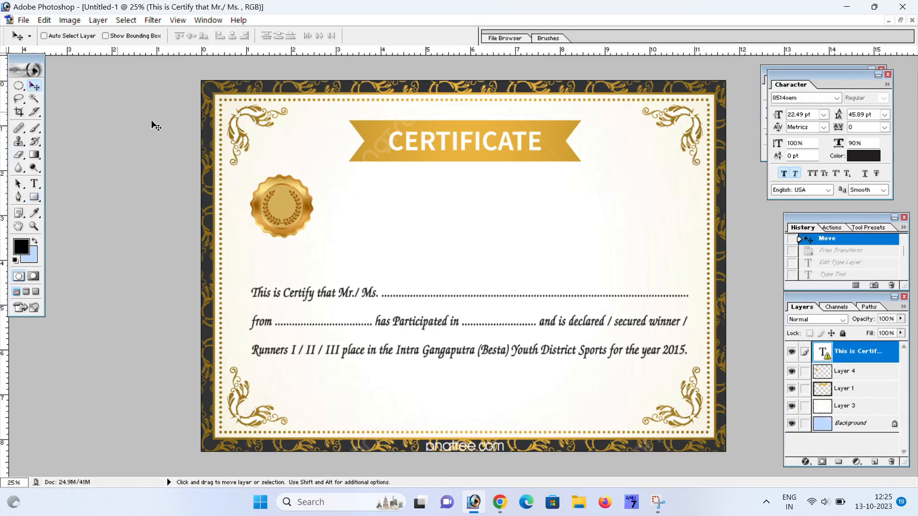
pyautogui.rightClick(254, 200)
pyautogui.click(296, 210)
pyautogui.rightClick(287, 205)
pyautogui.click(319, 215)
# - Enlarge the gold seal around its centre and nudge it into place
pyautogui.moveTo(297, 209); pyautogui.dragTo(297, 206)
pyautogui.hotkey('ctrl', 't')
pyautogui.moveTo(316, 170); pyautogui.dragTo(334, 153)
pyautogui.press('Return')
pyautogui.moveTo(317, 205); pyautogui.dragTo(329, 213)
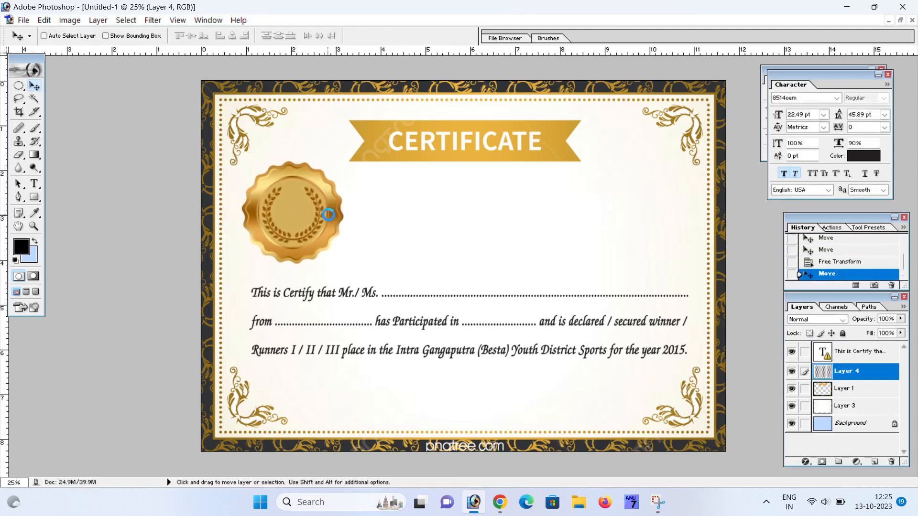
# - Add a 'signature' label at bottom left and put an enlarged copy at bottom right
pyautogui.click(34, 183)
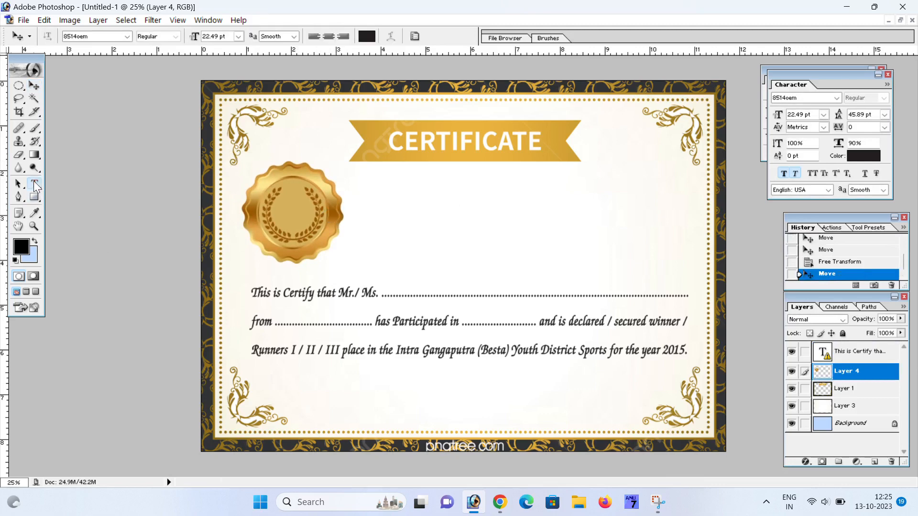
pyautogui.click(305, 396)
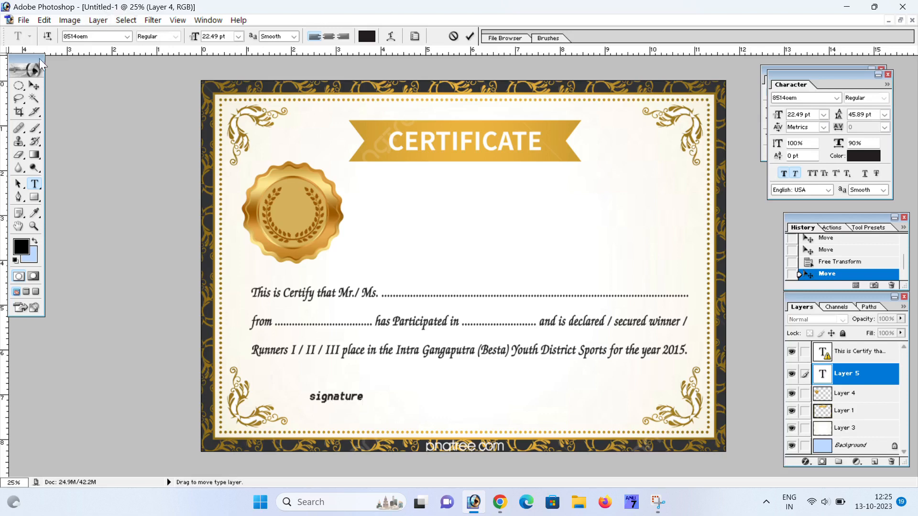
pyautogui.click(34, 85)
pyautogui.moveTo(348, 397)
pyautogui.mouseDown()
pyautogui.moveTo(553, 411)
pyautogui.moveTo(582, 397)
pyautogui.moveTo(617, 397)
pyautogui.moveTo(609, 393)
pyautogui.mouseUp()
pyautogui.hotkey('ctrl', 't')
pyautogui.press('Return')
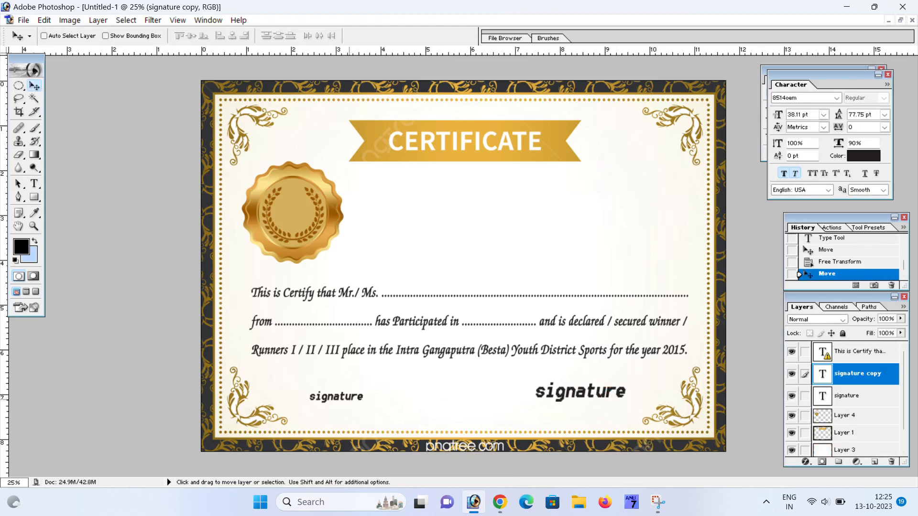
# - Enlarge the bottom-left 'signature' label to match the right one
pyautogui.rightClick(366, 402)
pyautogui.click(380, 408)
pyautogui.hotkey('ctrl', 't')
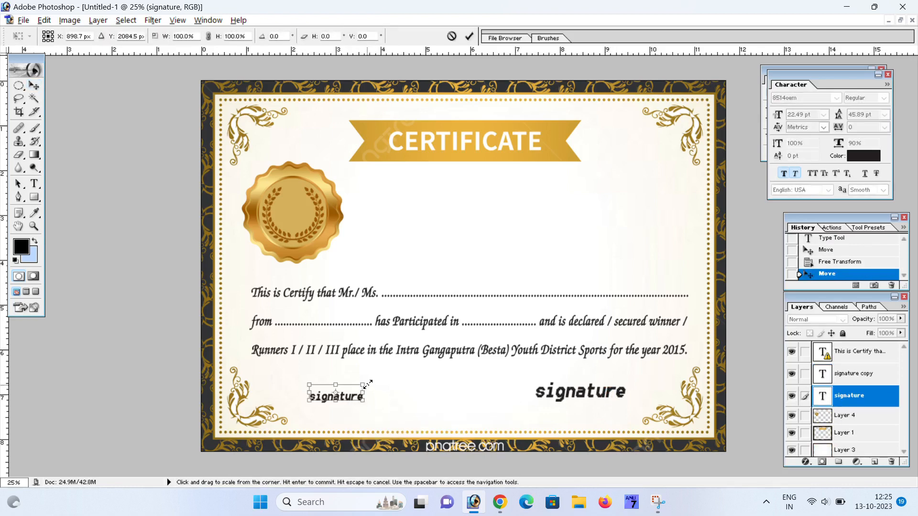
pyautogui.moveTo(364, 384); pyautogui.dragTo(388, 389)
pyautogui.press('Return')
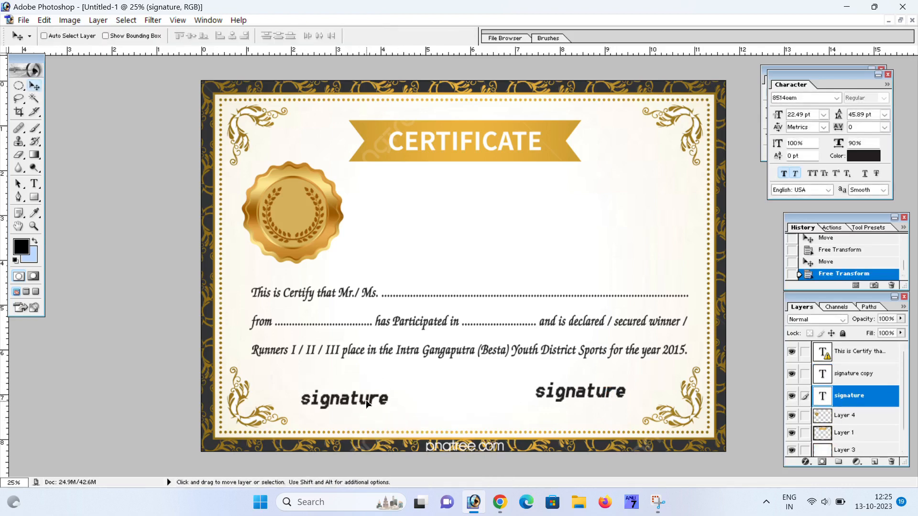
# - Nudge the right signature down-left and move the gold seal up and left
pyautogui.click(366, 399)
pyautogui.keyDown('ctrl'); pyautogui.click(571, 403); pyautogui.keyUp('ctrl')
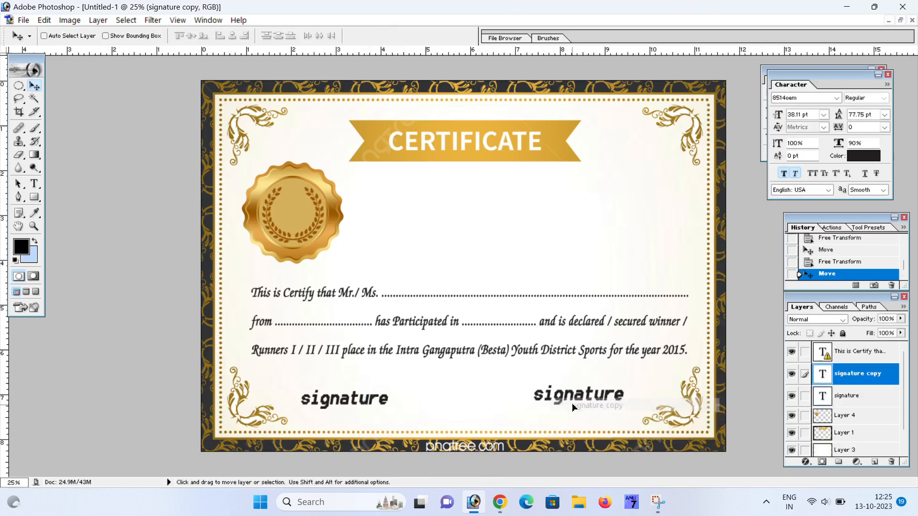
pyautogui.moveTo(572, 403); pyautogui.dragTo(570, 404)
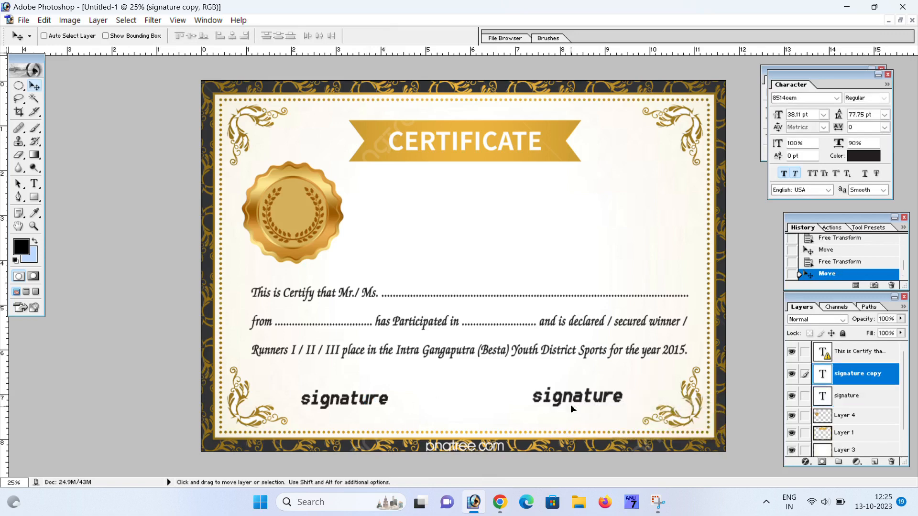
pyautogui.rightClick(335, 207)
pyautogui.click(366, 211)
pyautogui.moveTo(293, 218); pyautogui.dragTo(291, 210)
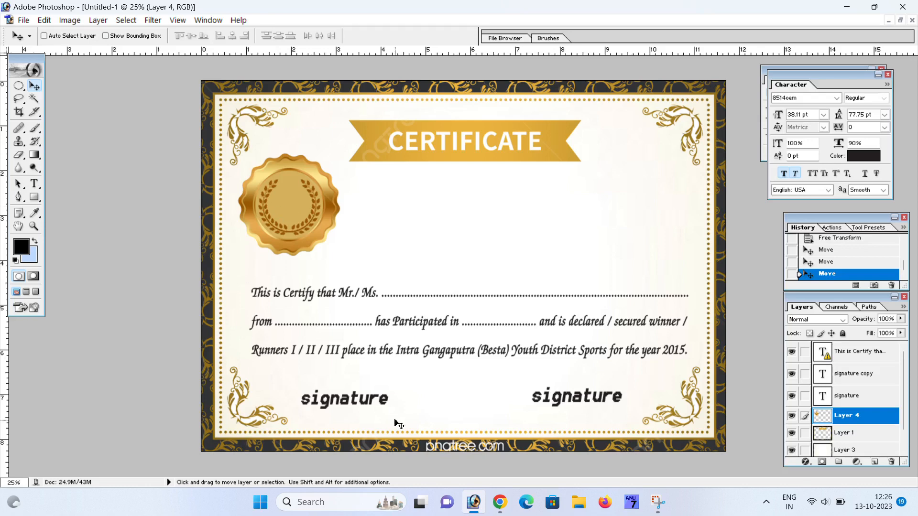
# - Copy the portrait photo from the WhatsApp Web chat and return to Photoshop
pyautogui.click(498, 502)
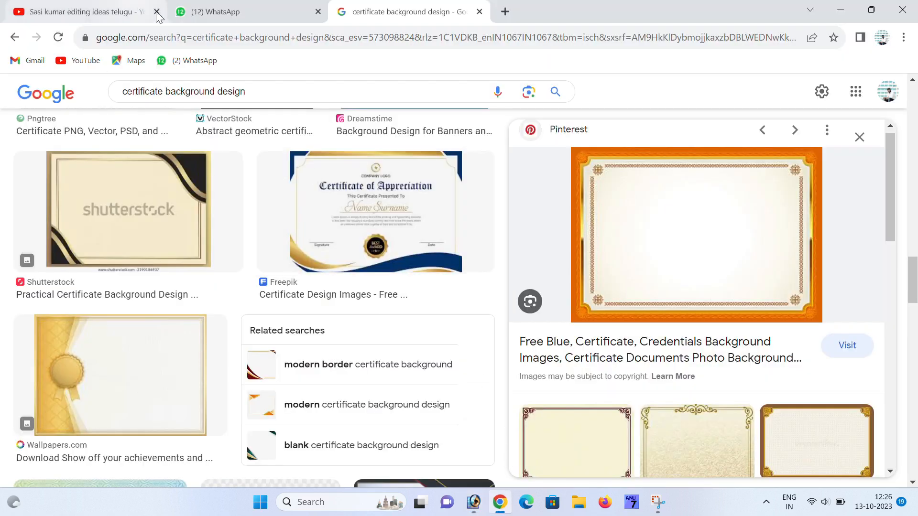
pyautogui.click(213, 19)
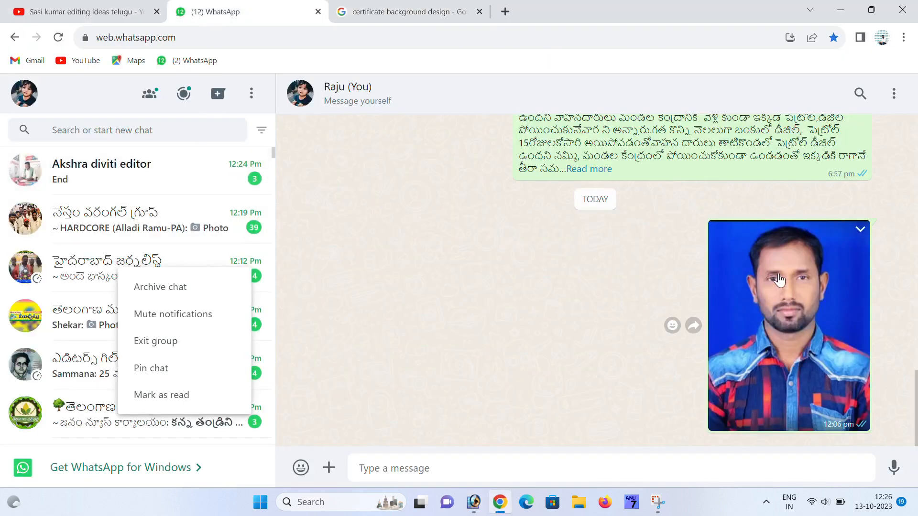
pyautogui.rightClick(779, 280)
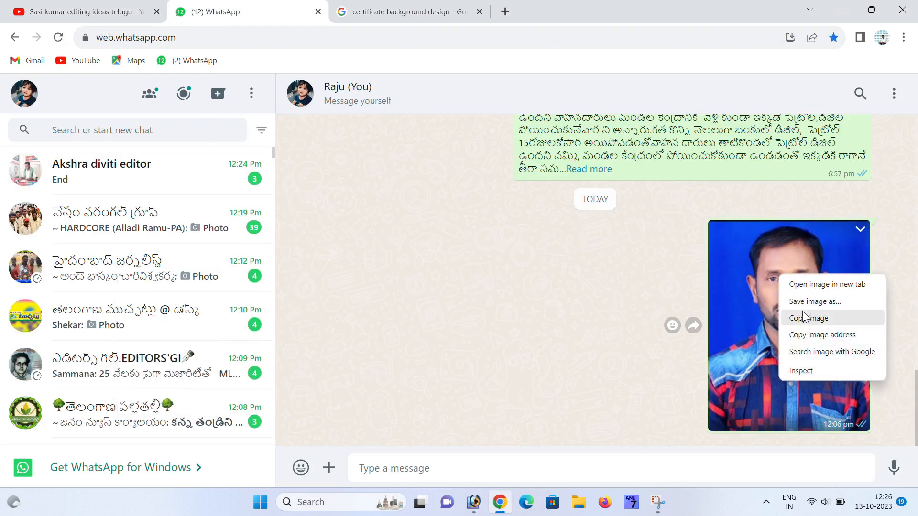
pyautogui.click(808, 319)
pyautogui.moveTo(473, 499)
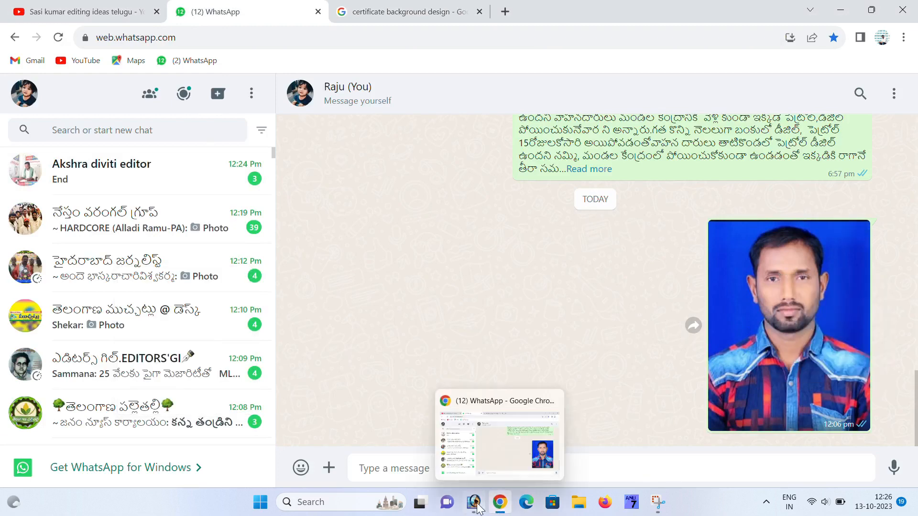
pyautogui.click(466, 432)
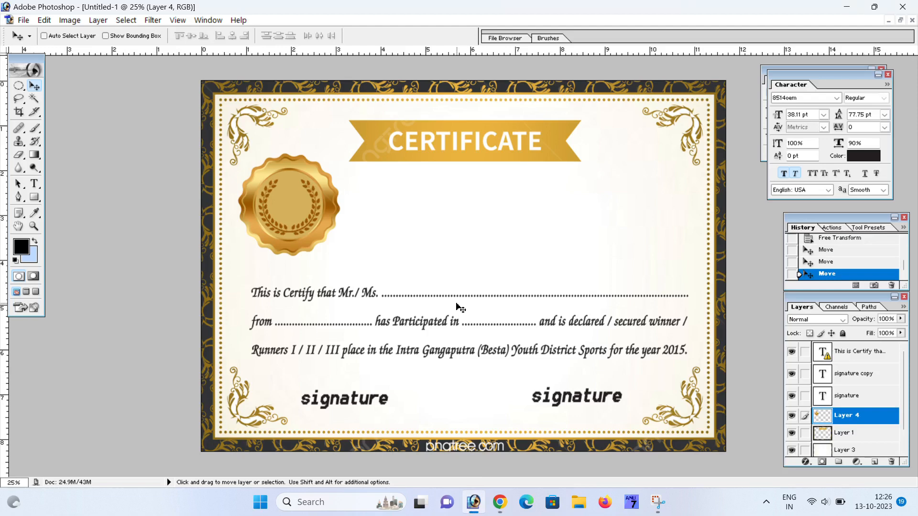
# - Paste the portrait as Layer 5 and fit it at the top right between ribbon and paragraph
pyautogui.hotkey('ctrl', 'v')
pyautogui.moveTo(467, 267); pyautogui.dragTo(688, 189)
pyautogui.hotkey('ctrl', 't')
pyautogui.press('Return')
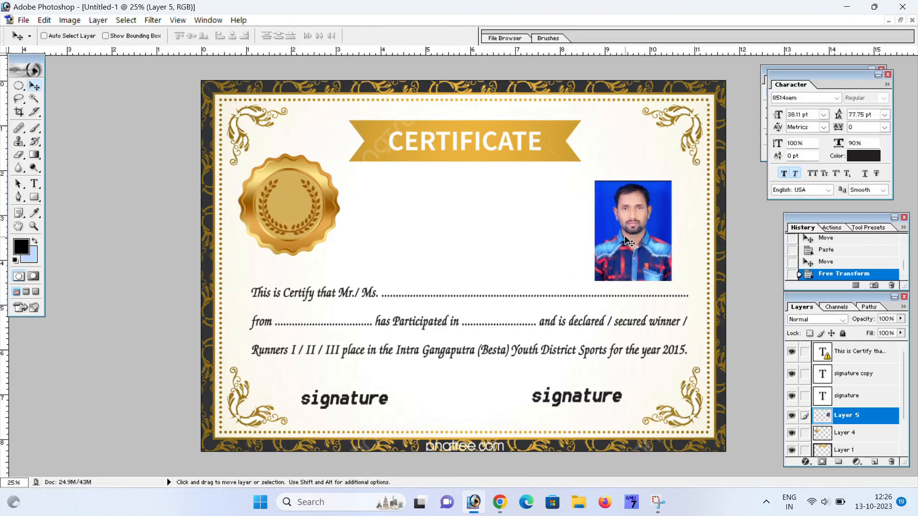
pyautogui.moveTo(631, 231); pyautogui.dragTo(633, 214)
pyautogui.hotkey('ctrl', 't')
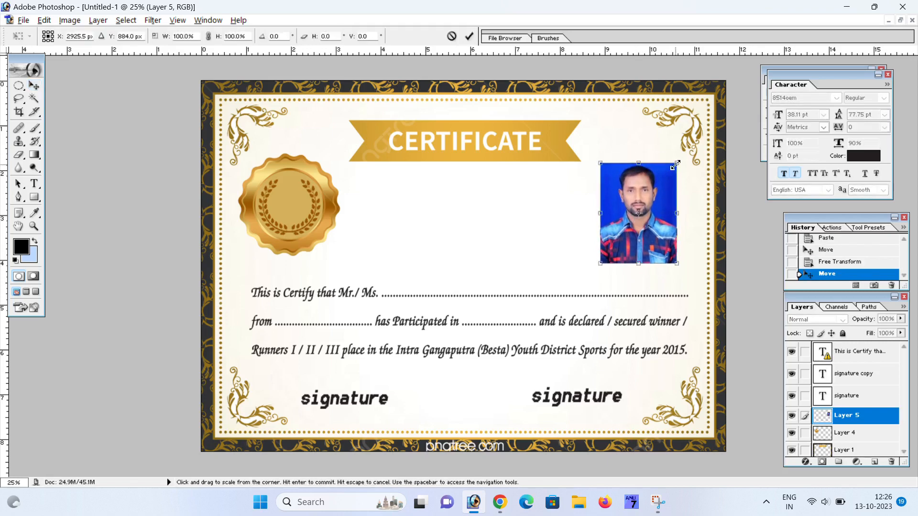
pyautogui.moveTo(676, 262); pyautogui.dragTo(672, 257)
pyautogui.press('Return')
pyautogui.moveTo(655, 224); pyautogui.dragTo(658, 225)
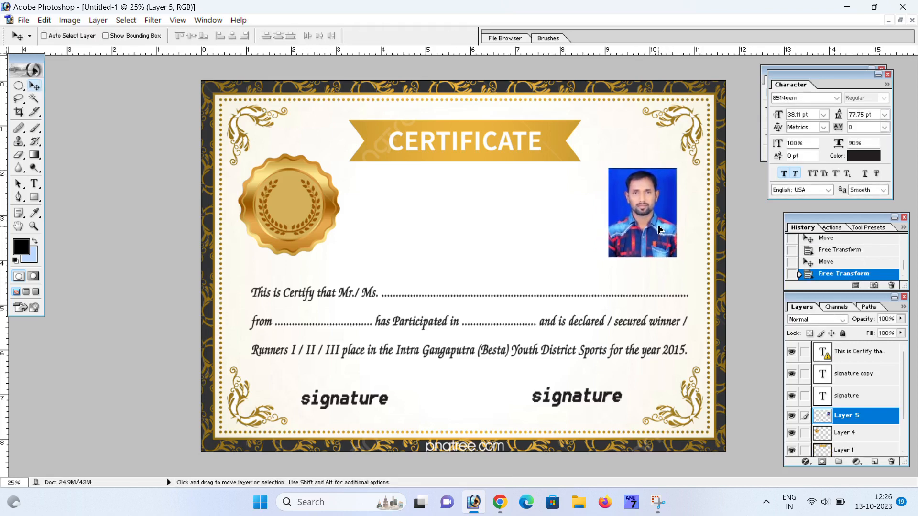
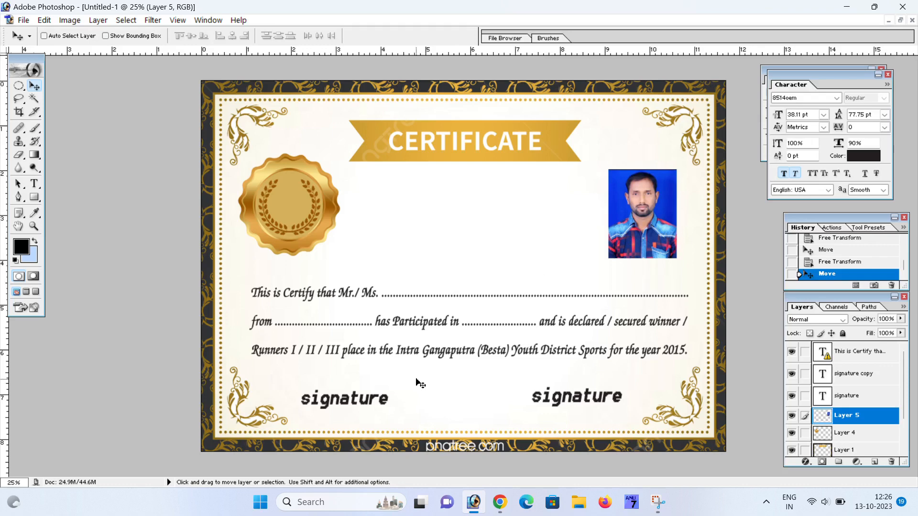
# - Copy the handwritten signature photo from the WhatsApp Web chat and return to Photoshop
pyautogui.click(500, 502)
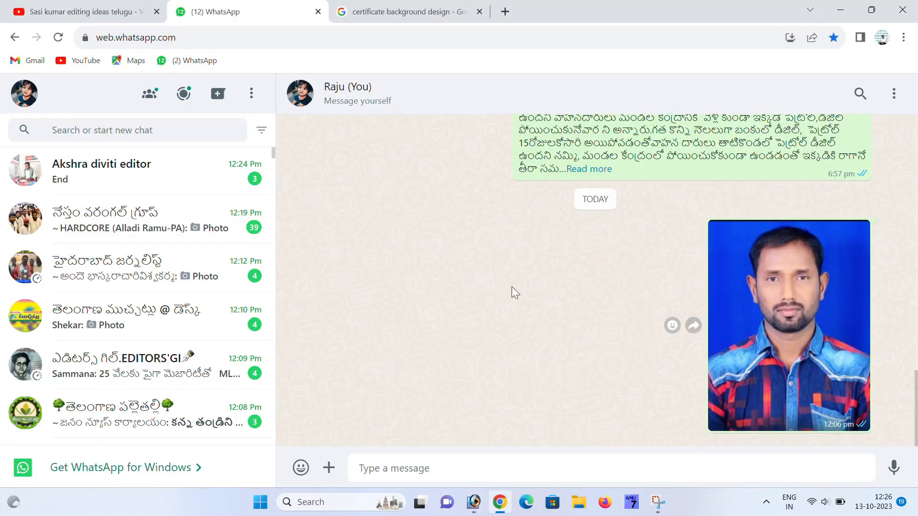
pyautogui.scroll(10, 512, 290)
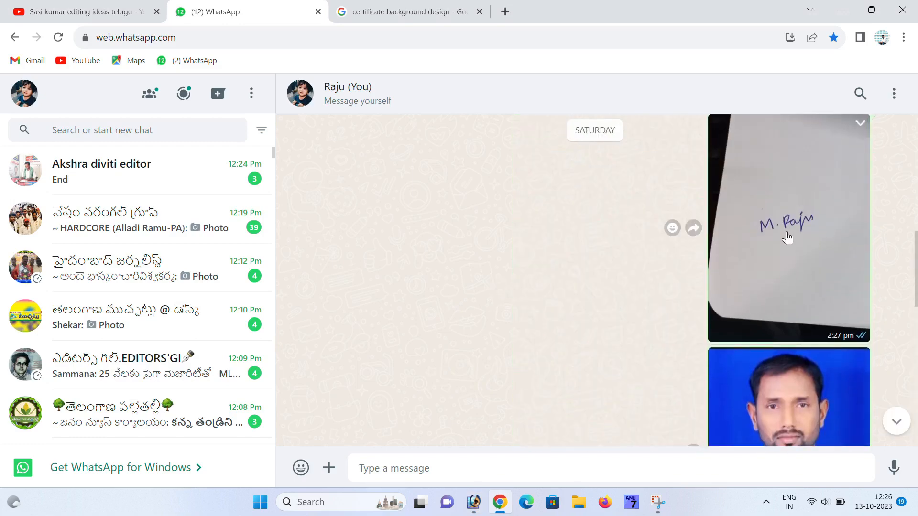
pyautogui.click(788, 237)
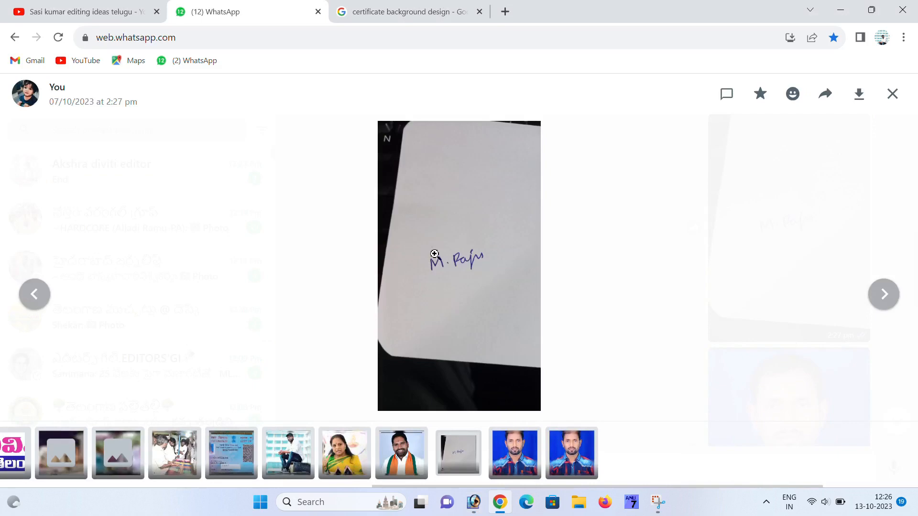
pyautogui.rightClick(434, 253)
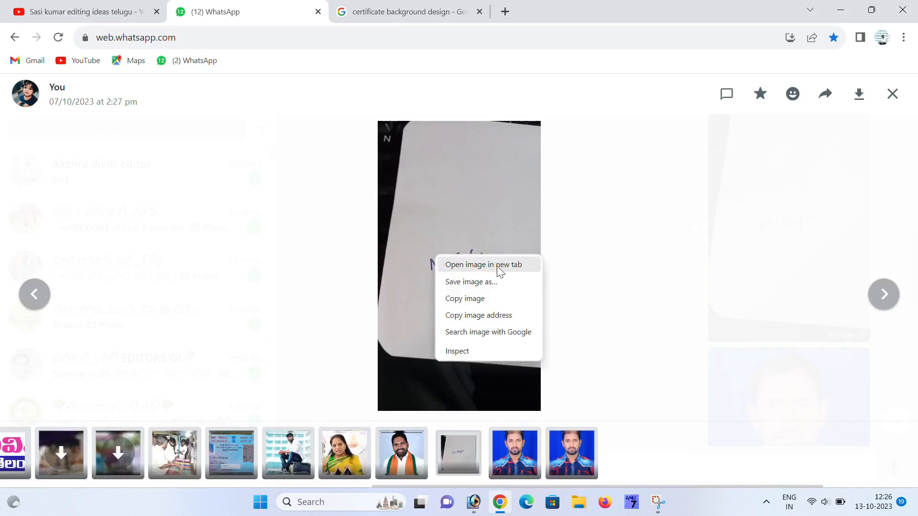
pyautogui.click(468, 299)
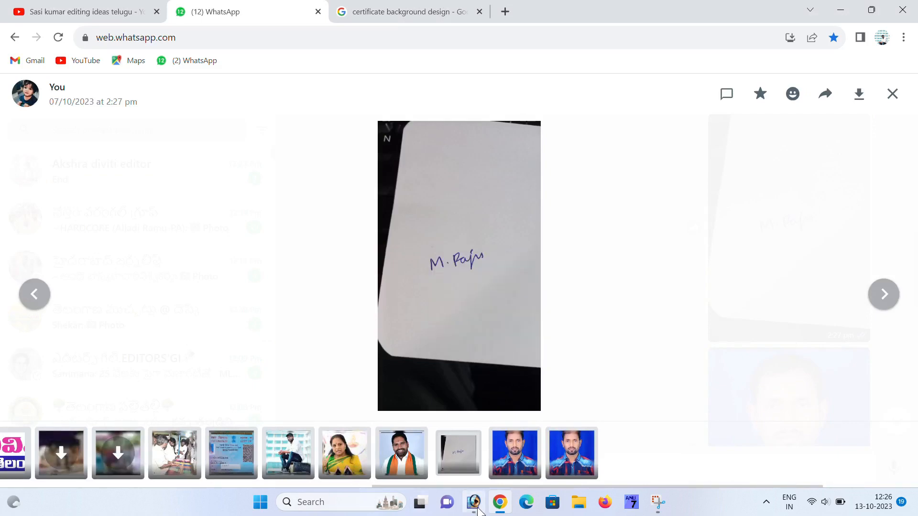
pyautogui.click(475, 502)
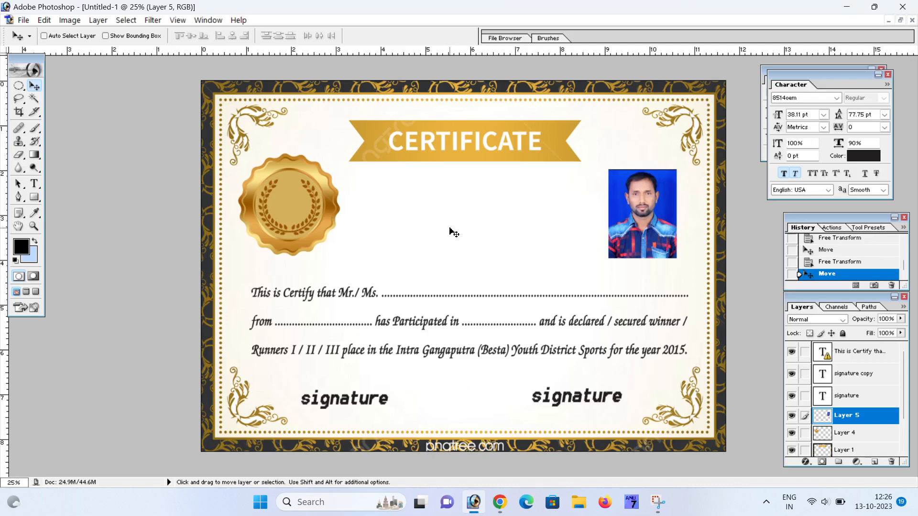
# - Paste the signature photo onto the certificate and delete its top and lower parts
pyautogui.hotkey('ctrl', 'v')
pyautogui.moveTo(443, 237)
pyautogui.mouseDown()
pyautogui.moveTo(448, 225)
pyautogui.moveTo(417, 219)
pyautogui.mouseUp()
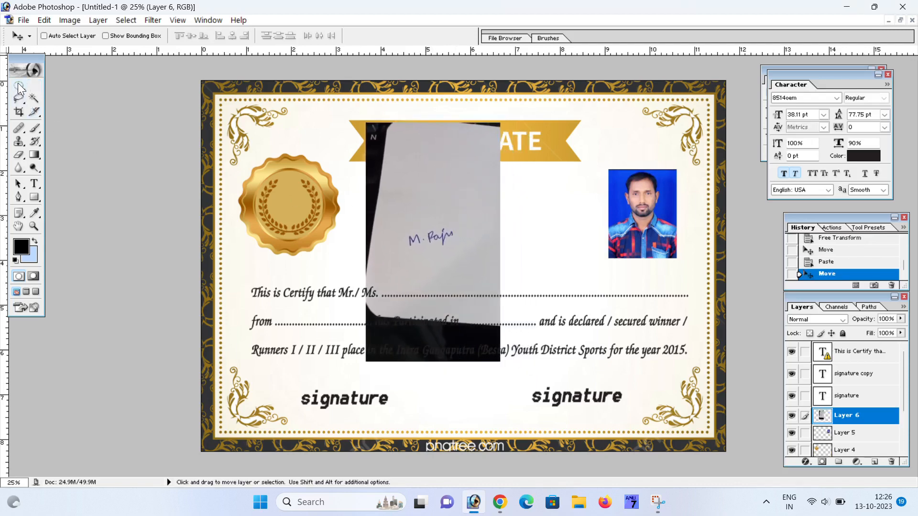
pyautogui.click(18, 85)
pyautogui.click(72, 85)
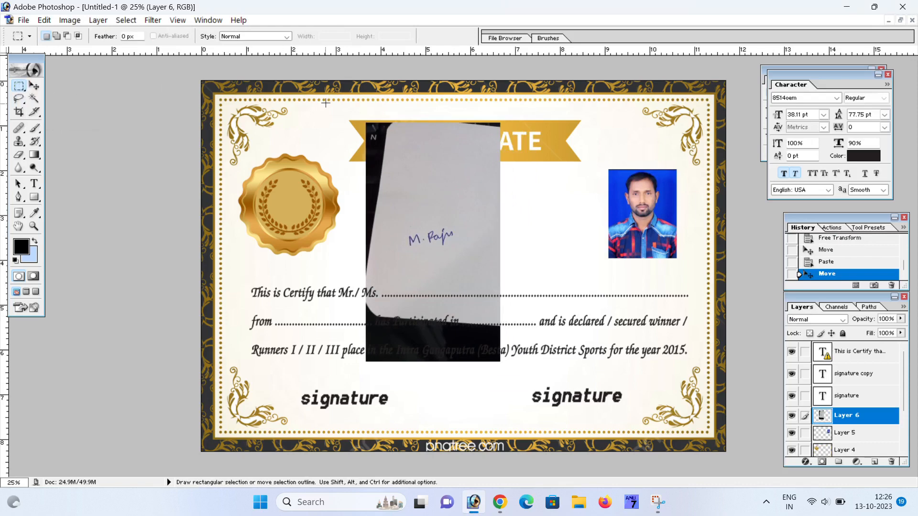
pyautogui.moveTo(511, 185); pyautogui.dragTo(569, 199)
pyautogui.press('Delete')
pyautogui.moveTo(340, 265); pyautogui.dragTo(546, 378)
pyautogui.press('Delete')
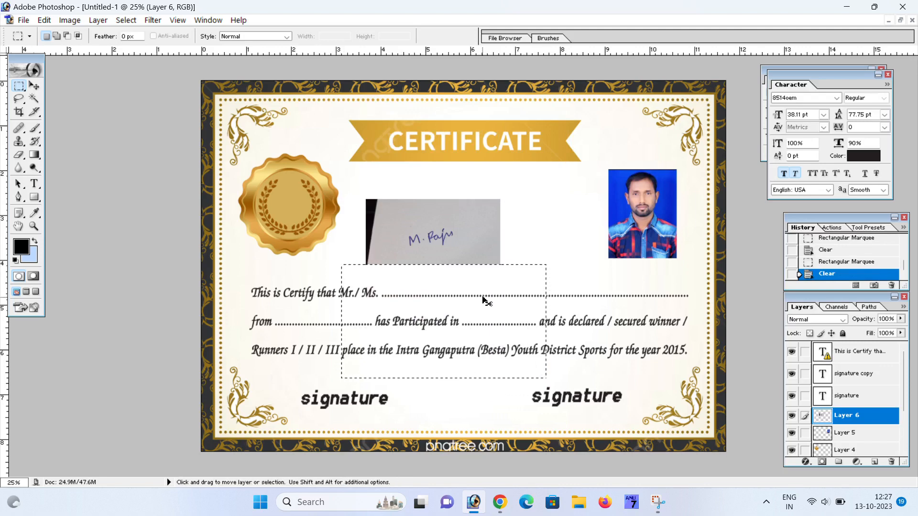
pyautogui.hotkey('ctrl', 'd')
# - Move the trimmed signature strip down-left, enlarge it about double and bring it above all text
pyautogui.click(36, 90)
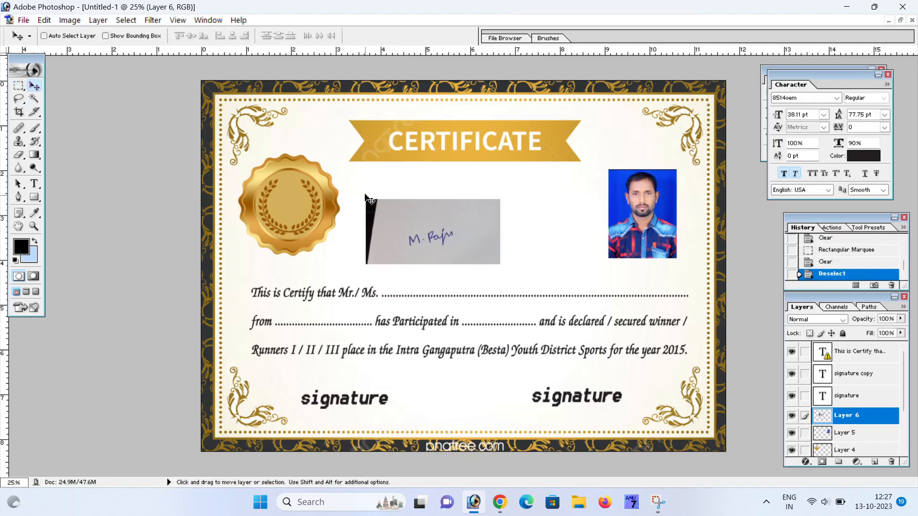
pyautogui.moveTo(404, 232)
pyautogui.mouseDown()
pyautogui.moveTo(424, 230)
pyautogui.moveTo(436, 248)
pyautogui.moveTo(433, 264)
pyautogui.mouseUp()
pyautogui.hotkey('ctrl', 't')
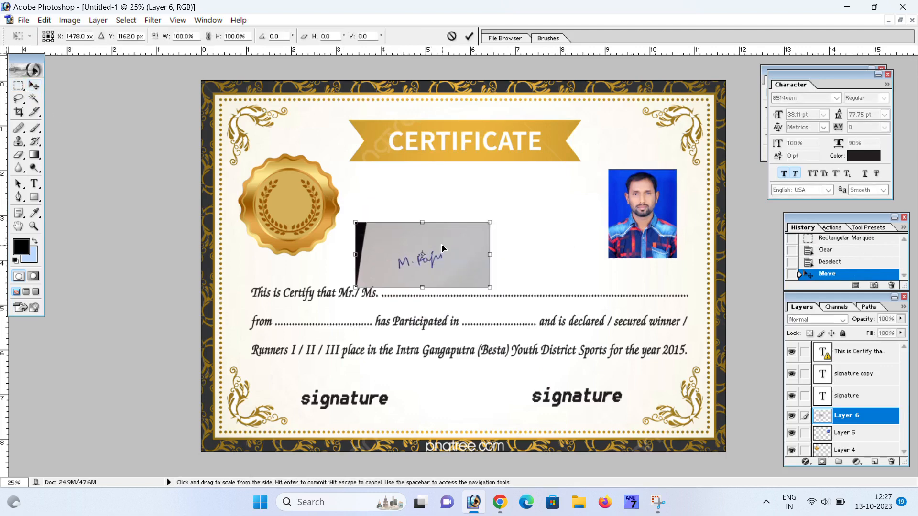
pyautogui.moveTo(489, 223)
pyautogui.mouseDown()
pyautogui.moveTo(515, 204)
pyautogui.moveTo(585, 185)
pyautogui.mouseUp()
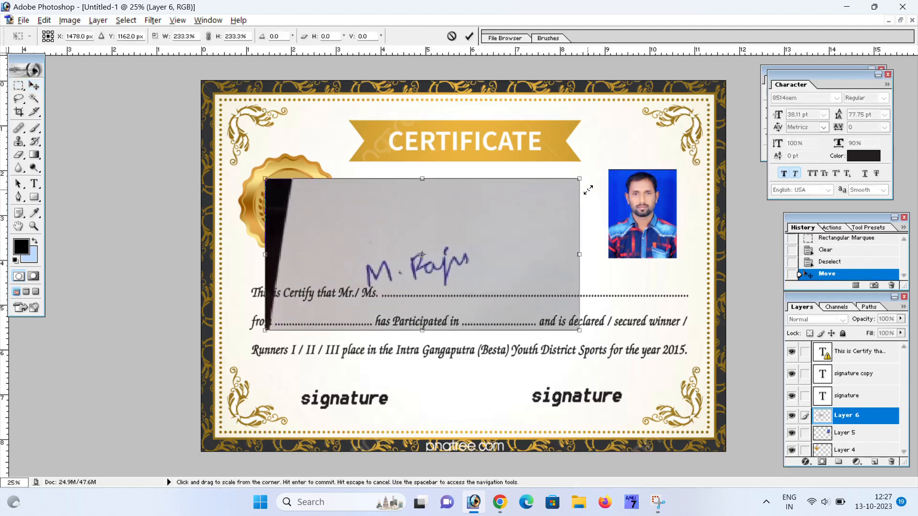
pyautogui.press('Return')
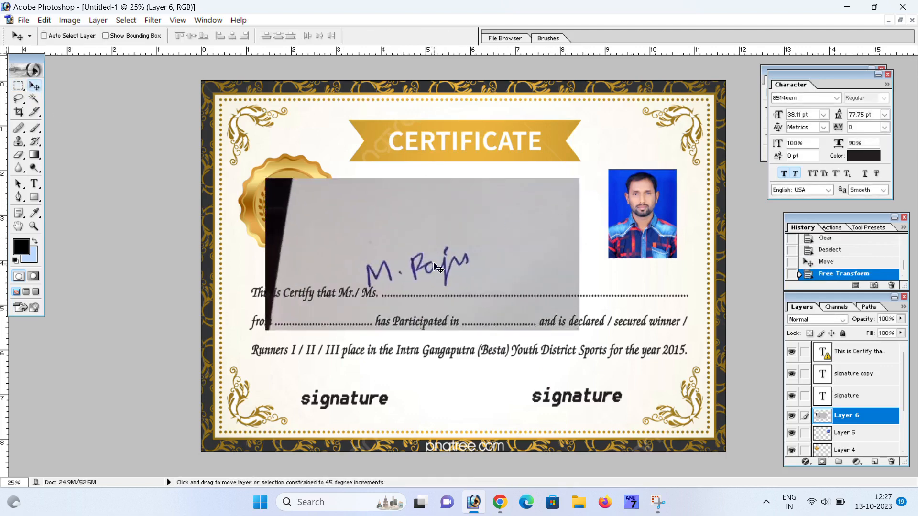
pyautogui.hotkey('ctrl', 'shift', ']')
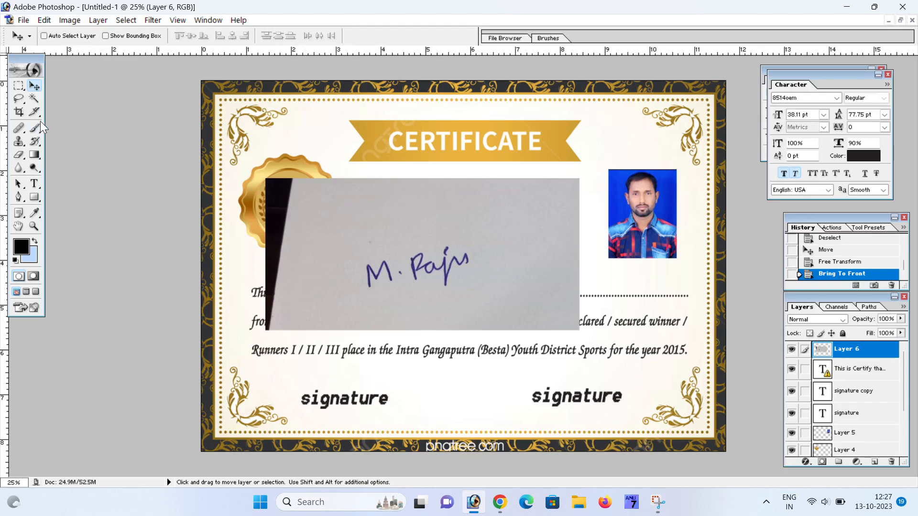
# - Delete the photo's dark left edge covering the seal and nudge Layer 6 slightly left
pyautogui.click(19, 86)
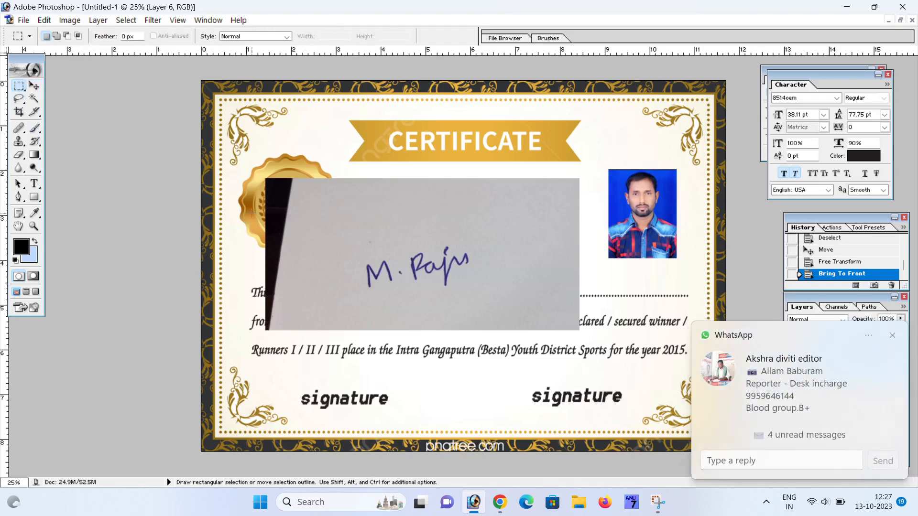
pyautogui.moveTo(235, 161)
pyautogui.mouseDown()
pyautogui.moveTo(267, 199)
pyautogui.moveTo(310, 355)
pyautogui.mouseUp()
pyautogui.press('Delete')
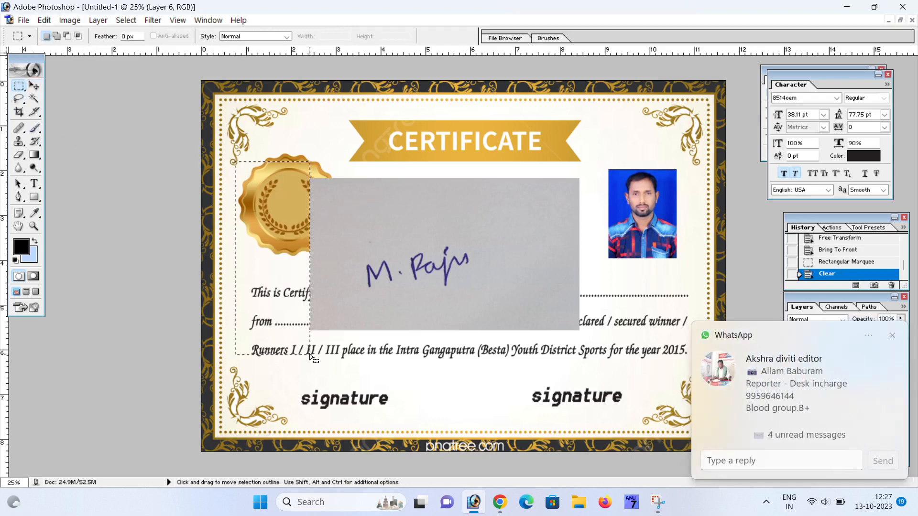
pyautogui.hotkey('ctrl', 'd')
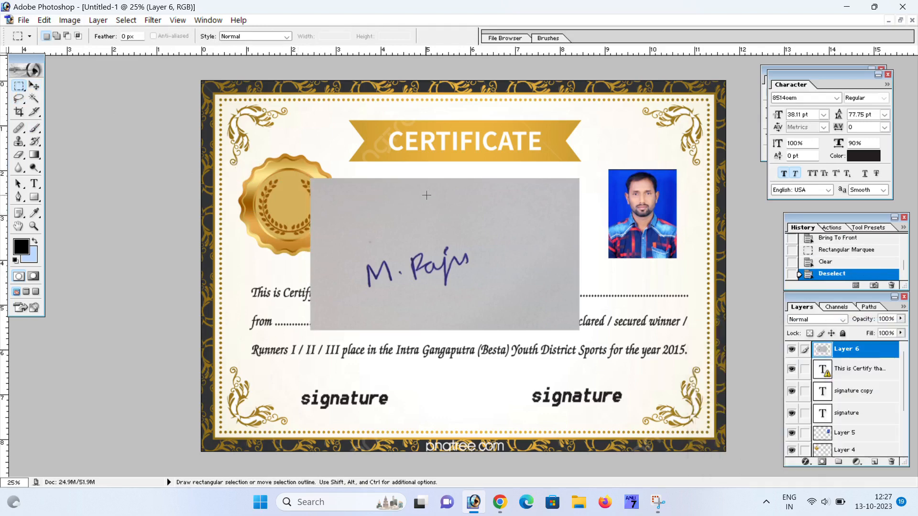
pyautogui.click(34, 85)
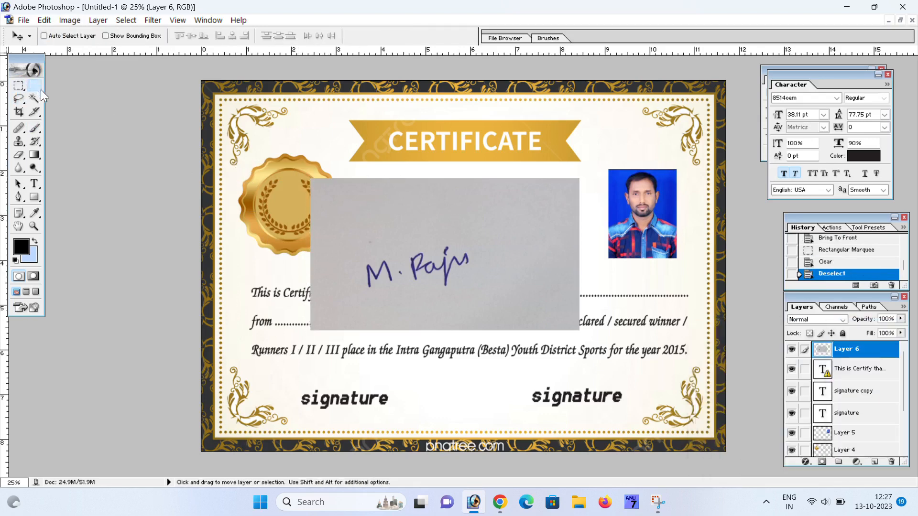
pyautogui.rightClick(339, 201)
pyautogui.click(369, 211)
pyautogui.moveTo(373, 213); pyautogui.dragTo(363, 213)
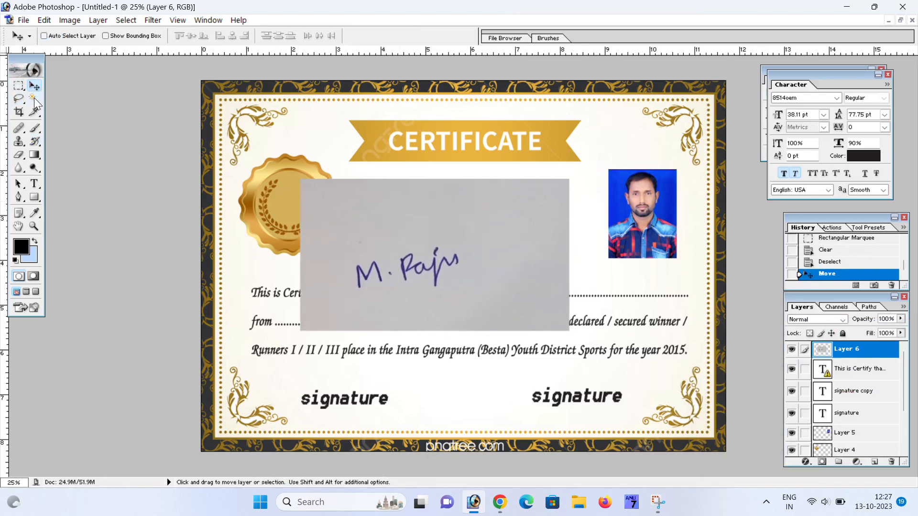
pyautogui.click(34, 98)
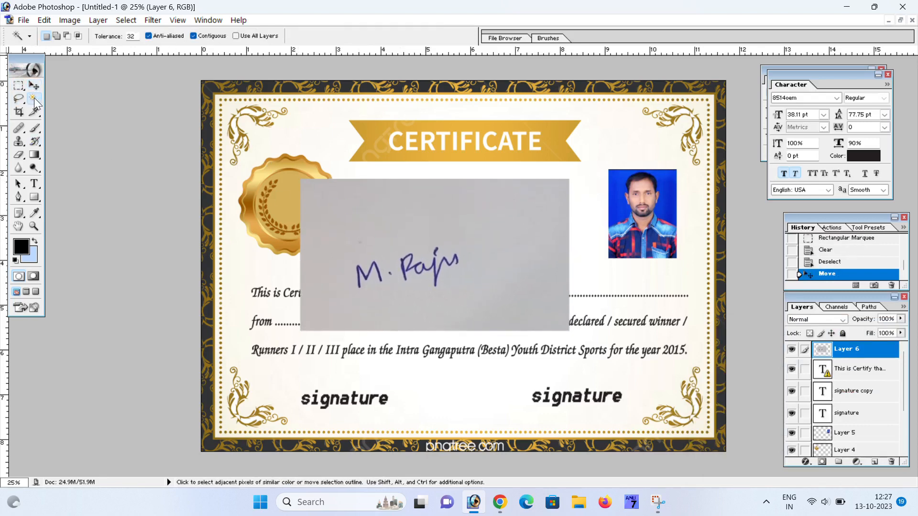
# - Erase the grey paper behind the signature, enlarge it to about 249% and move it above the text
pyautogui.click(339, 216)
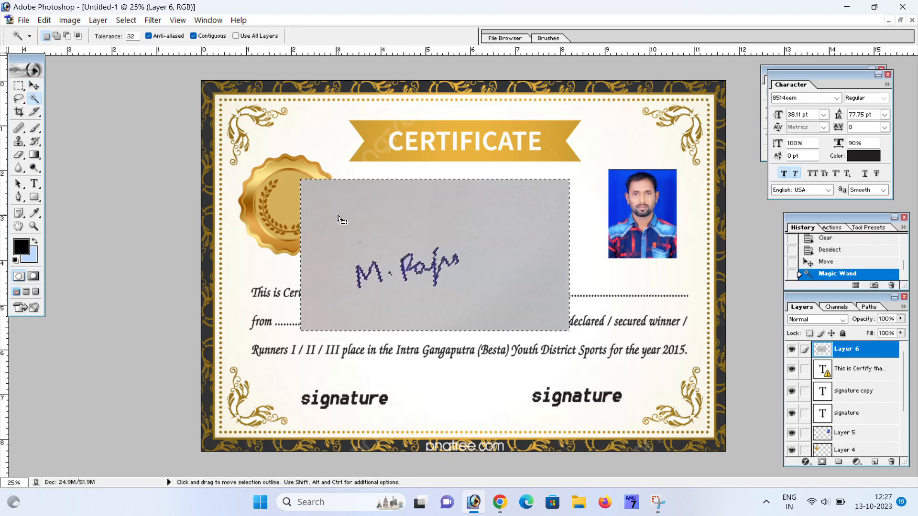
pyautogui.press('Delete')
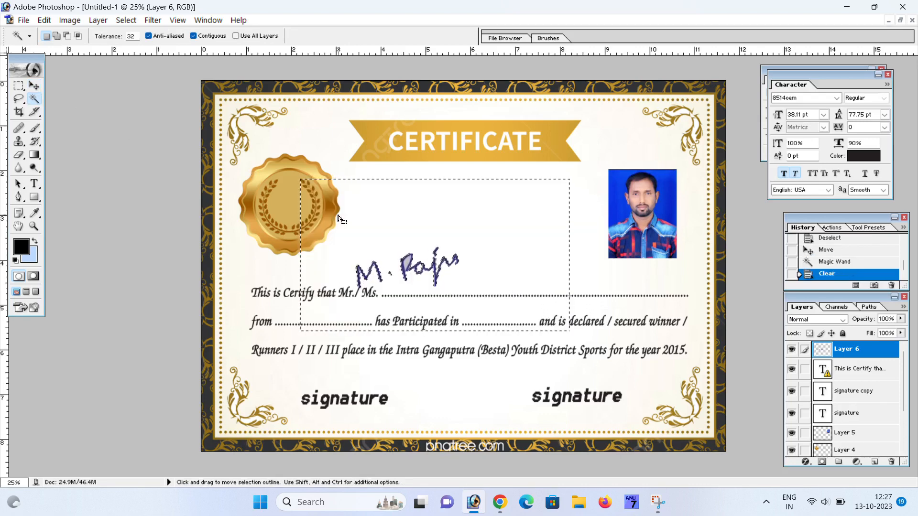
pyautogui.hotkey('ctrl', 'd')
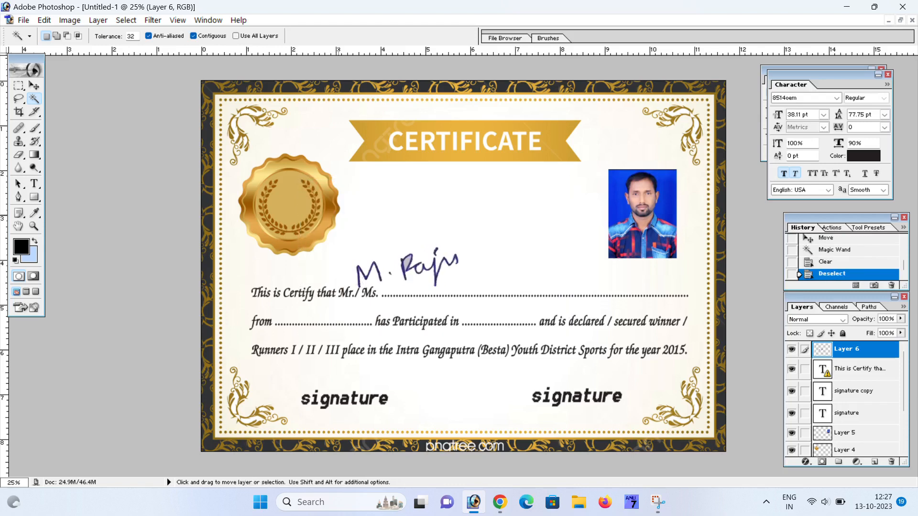
pyautogui.click(34, 86)
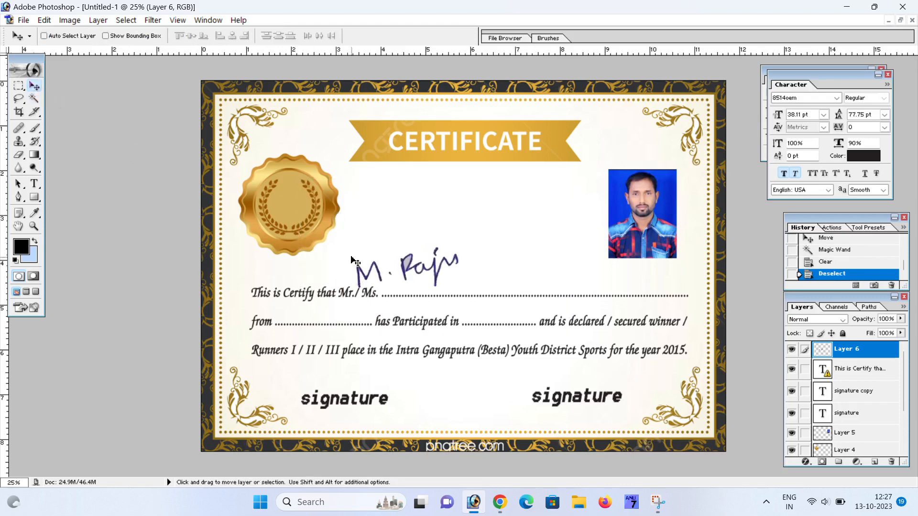
pyautogui.hotkey('ctrl', 't')
pyautogui.moveTo(458, 247); pyautogui.dragTo(541, 225)
pyautogui.press('Return')
pyautogui.moveTo(409, 253); pyautogui.dragTo(439, 225)
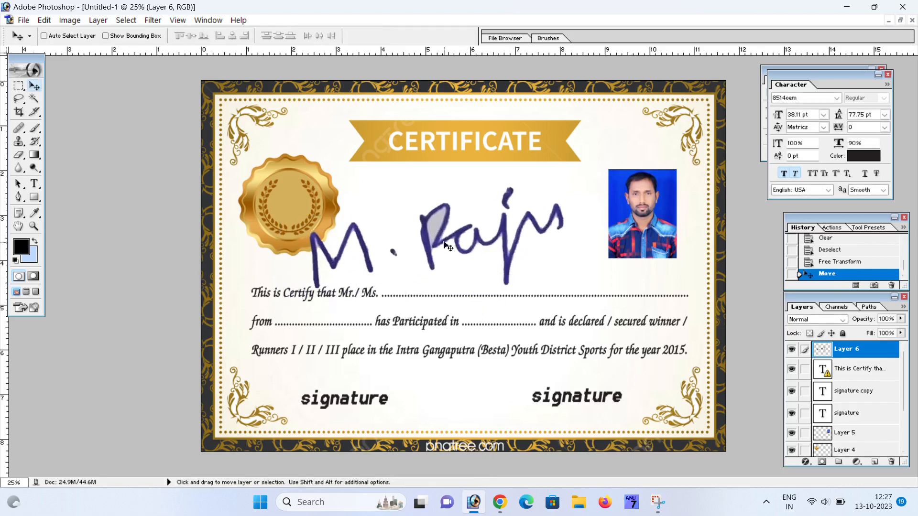
# - Erase the grey inside the R's loop and shrink the signature to about 46.6%
pyautogui.click(36, 97)
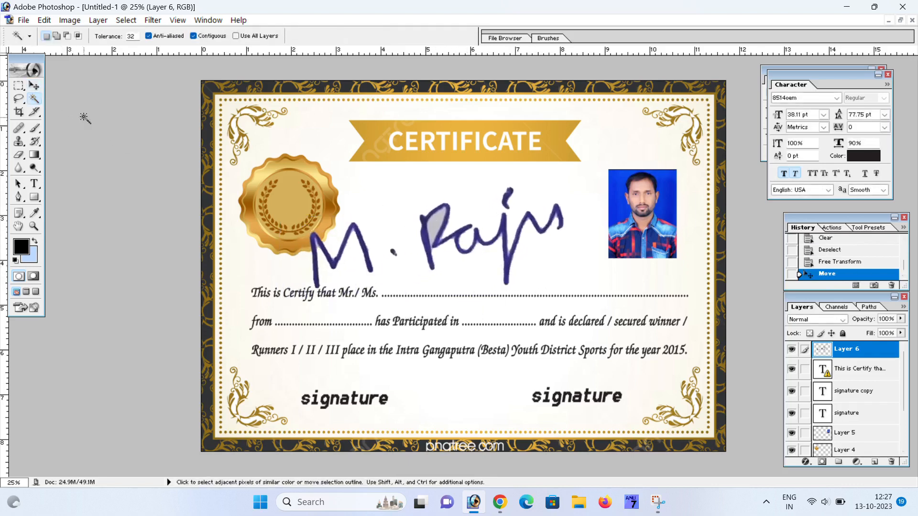
pyautogui.click(433, 225)
pyautogui.press('Delete')
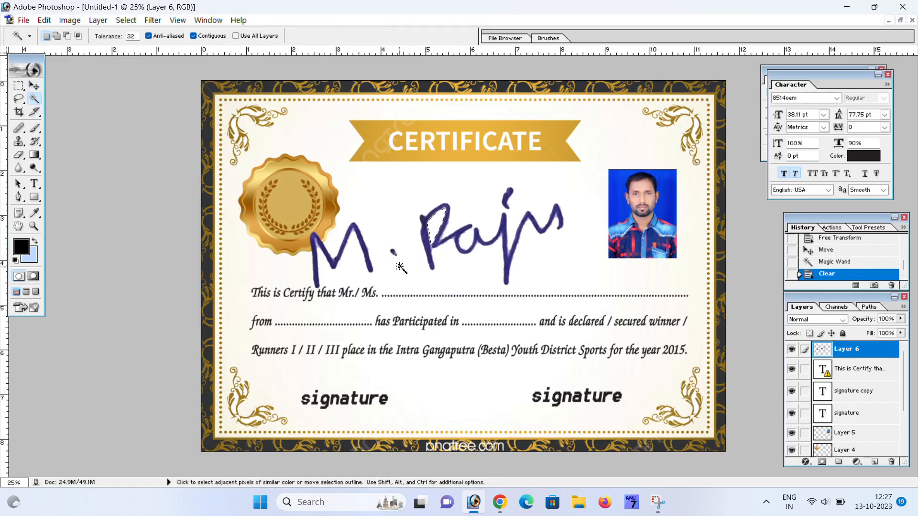
pyautogui.hotkey('ctrl', 'd')
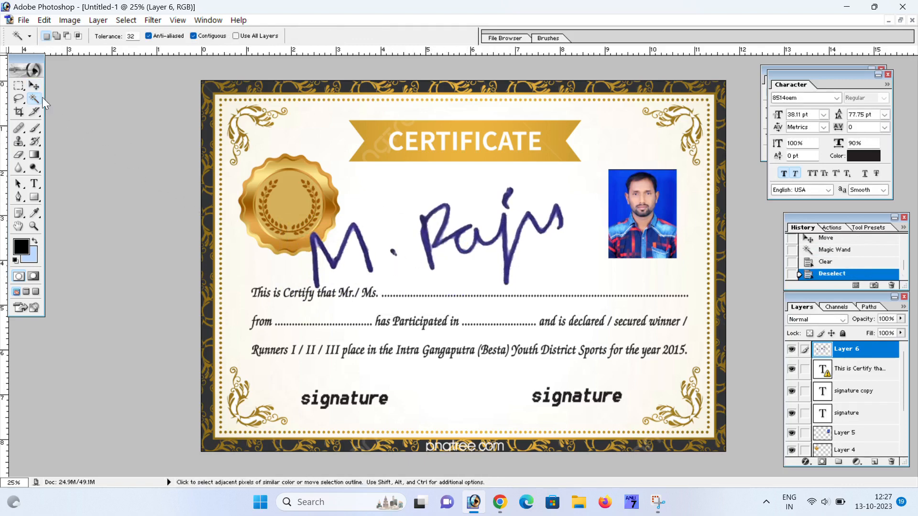
pyautogui.click(34, 86)
pyautogui.hotkey('ctrl', 't')
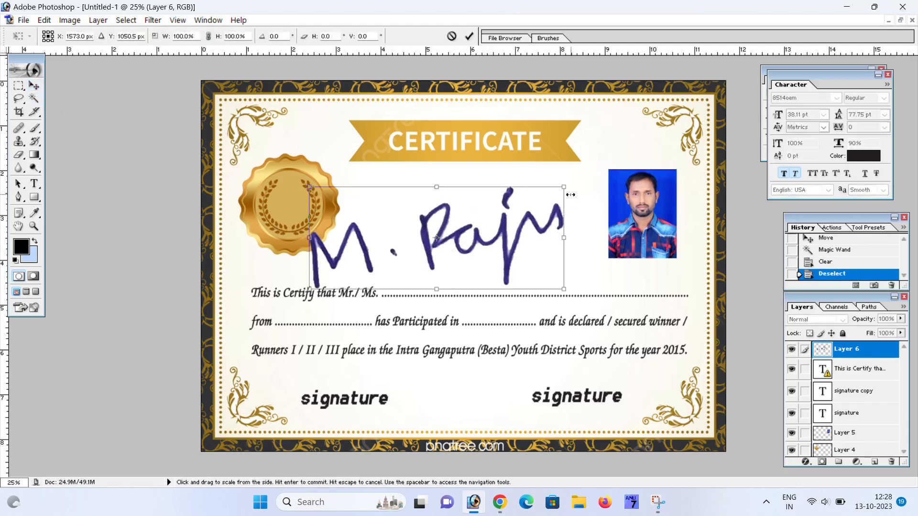
pyautogui.moveTo(565, 189); pyautogui.dragTo(496, 213)
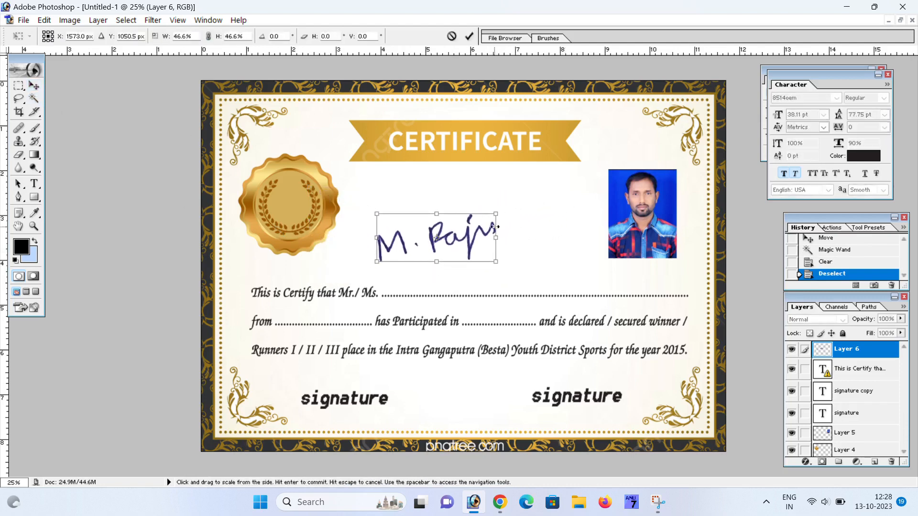
pyautogui.press('Return')
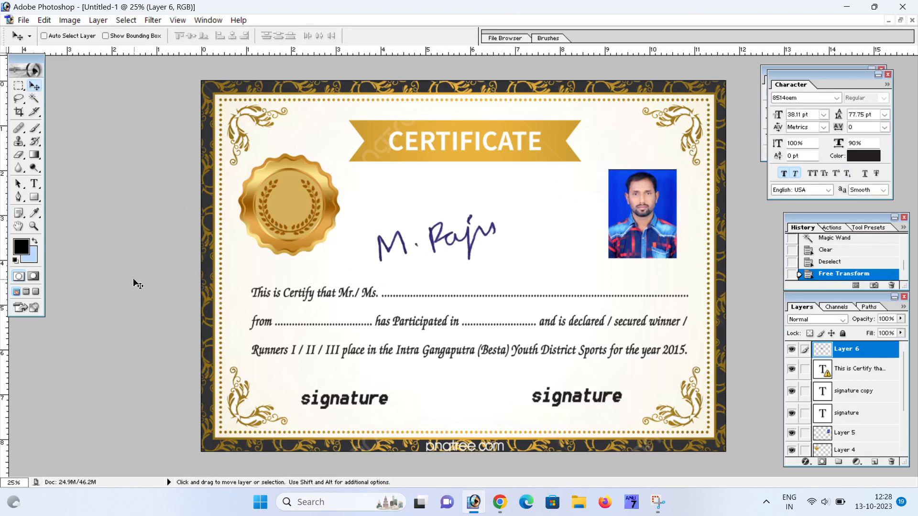
# - Set the background colour to pure red FF0000
pyautogui.click(32, 255)
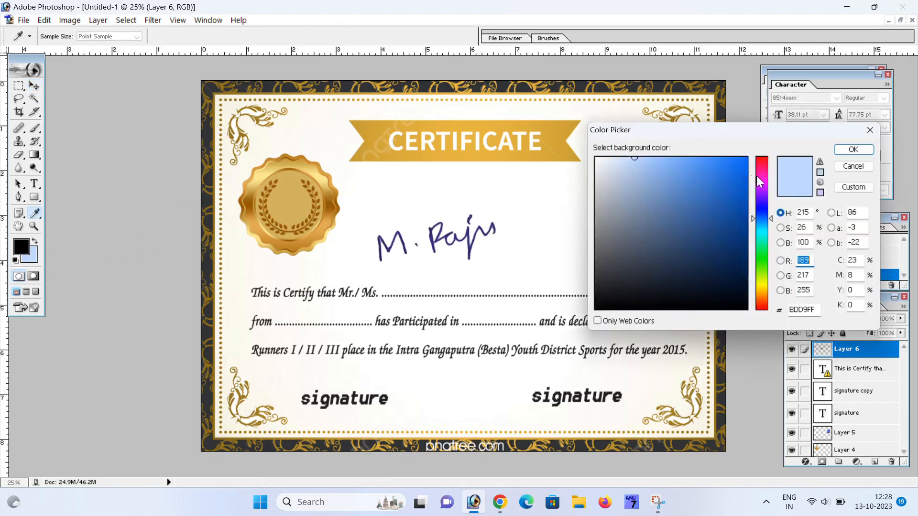
pyautogui.moveTo(761, 182); pyautogui.dragTo(751, 150)
pyautogui.click(746, 157)
pyautogui.click(852, 150)
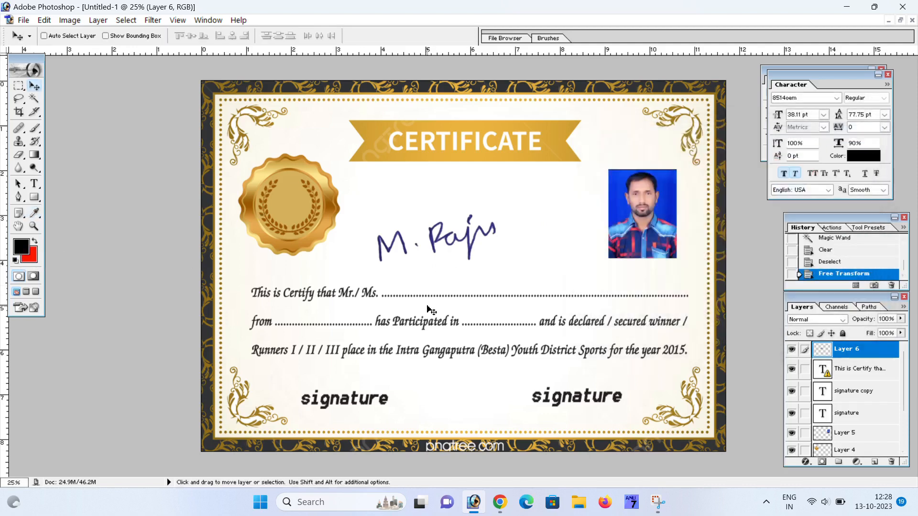
# - Fill the signature layer with red, move it to the left signature area and shrink it
pyautogui.rightClick(433, 245)
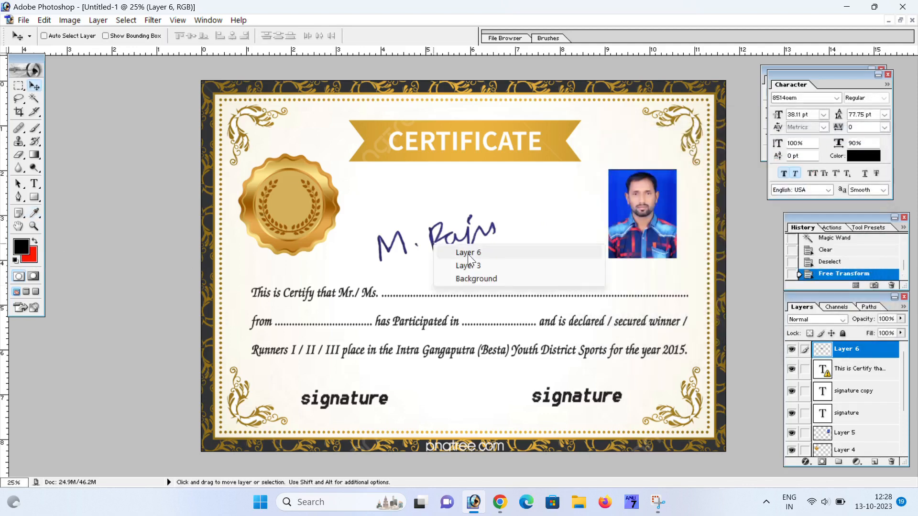
pyautogui.click(468, 252)
pyautogui.moveTo(460, 252); pyautogui.dragTo(486, 245)
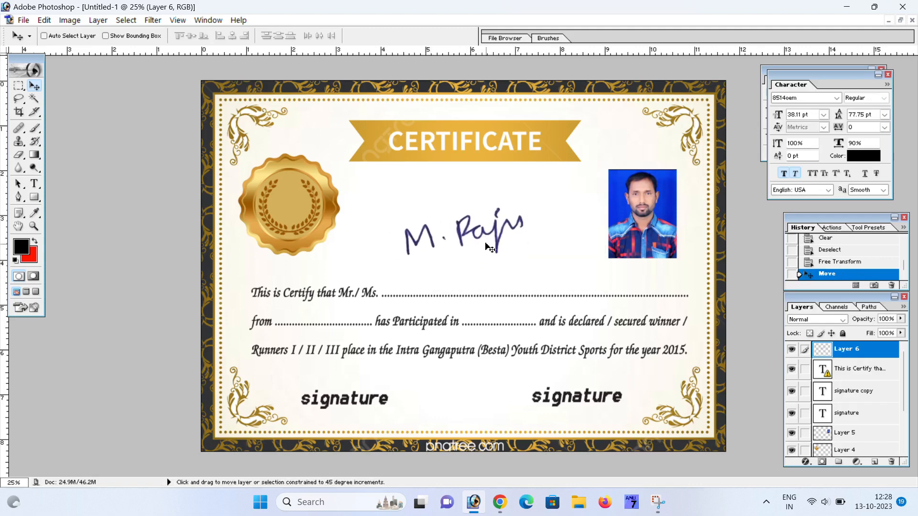
pyautogui.hotkey('ctrl', 'shift', 'BackSpace')
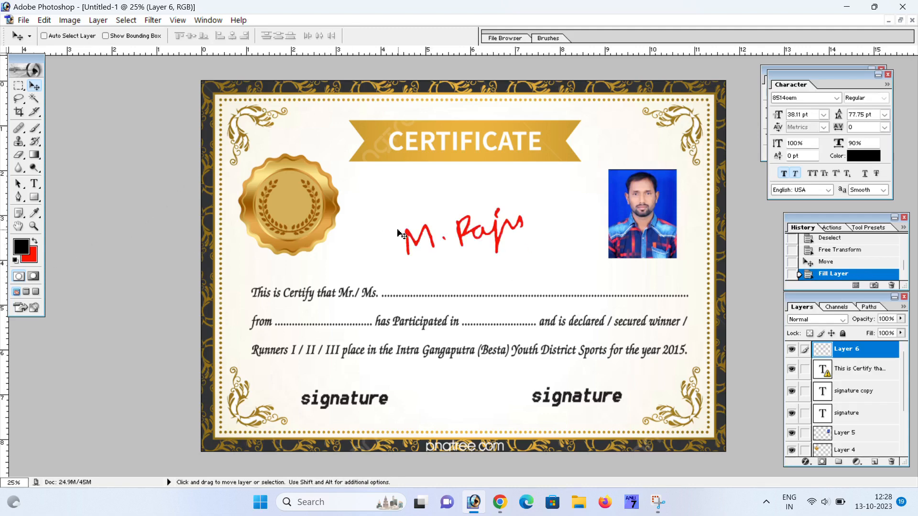
pyautogui.moveTo(471, 238)
pyautogui.mouseDown()
pyautogui.moveTo(572, 409)
pyautogui.moveTo(590, 409)
pyautogui.moveTo(425, 400)
pyautogui.moveTo(429, 406)
pyautogui.mouseUp()
pyautogui.hotkey('ctrl', 't')
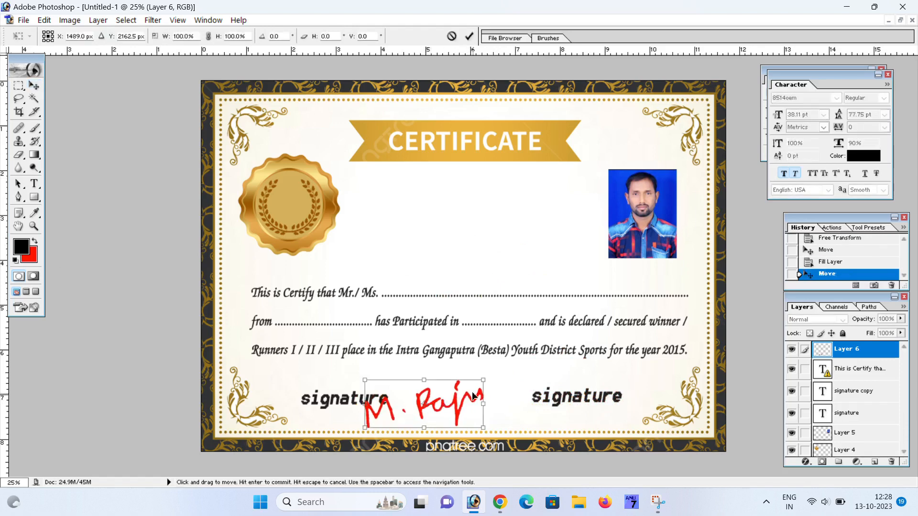
pyautogui.moveTo(485, 379); pyautogui.dragTo(359, 424)
pyautogui.press('Return')
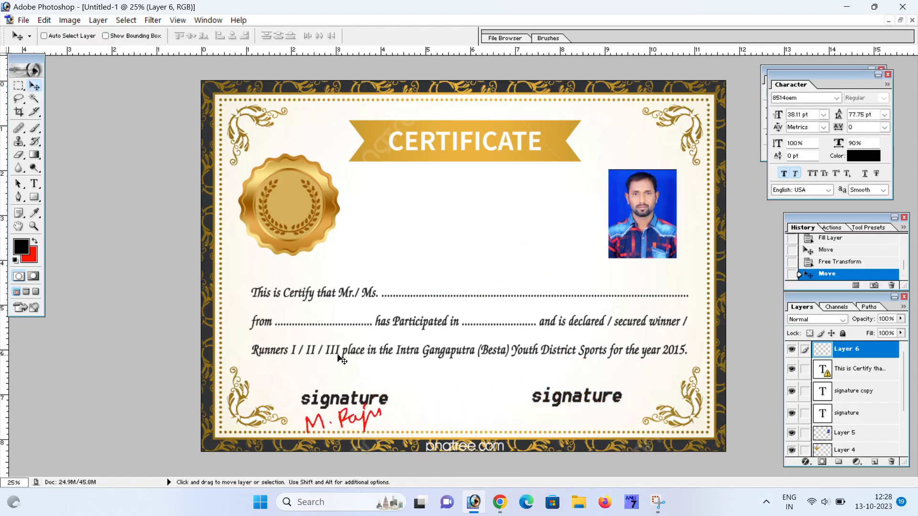
# - Move the certificate body text up slightly
pyautogui.rightClick(348, 294)
pyautogui.click(361, 302)
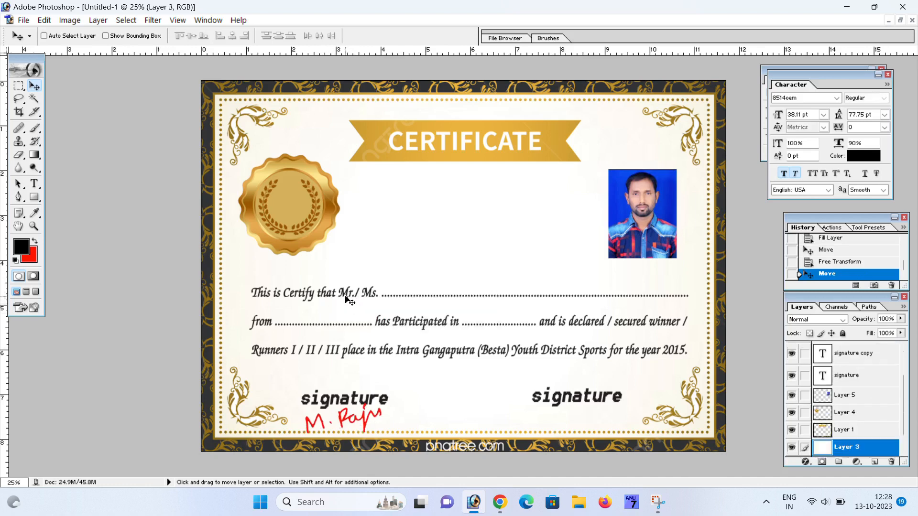
pyautogui.rightClick(358, 298)
pyautogui.click(371, 302)
pyautogui.moveTo(372, 294); pyautogui.dragTo(371, 285)
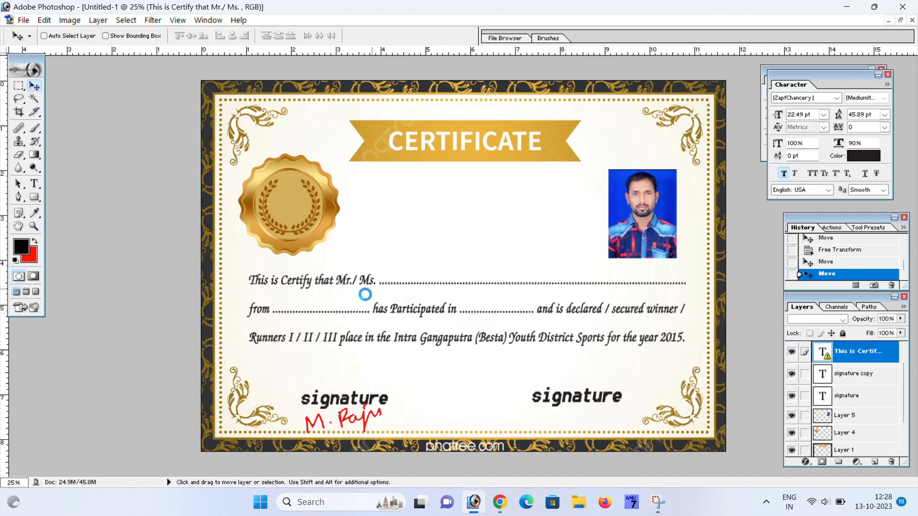
# - Move the left signature label up and left and turn off its bold
pyautogui.rightClick(359, 403)
pyautogui.click(383, 410)
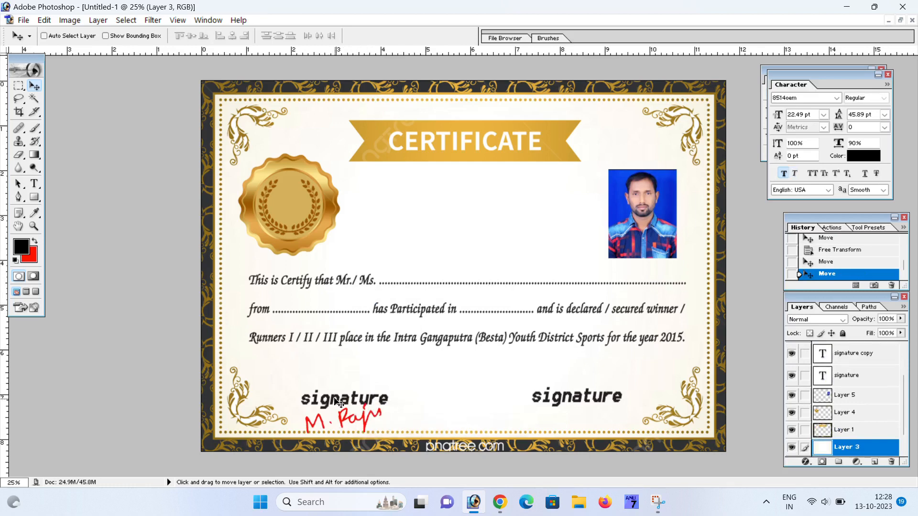
pyautogui.rightClick(340, 401)
pyautogui.click(371, 406)
pyautogui.moveTo(362, 400); pyautogui.dragTo(337, 377)
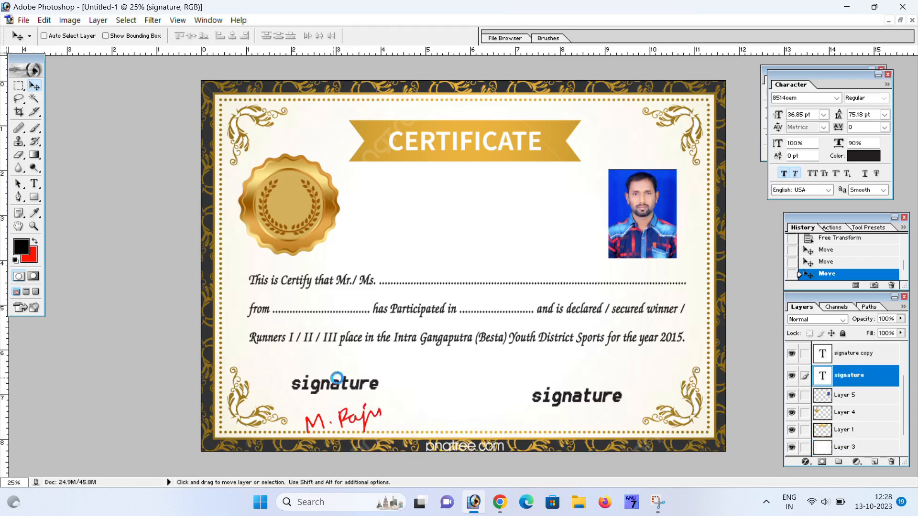
pyautogui.click(794, 174)
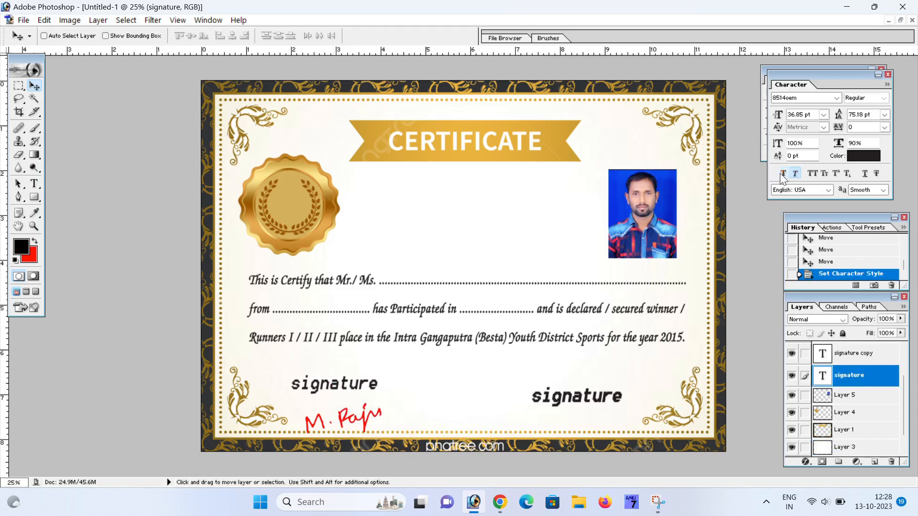
# - Reposition the red signature just below the left label at 88.3% scale
pyautogui.rightClick(364, 418)
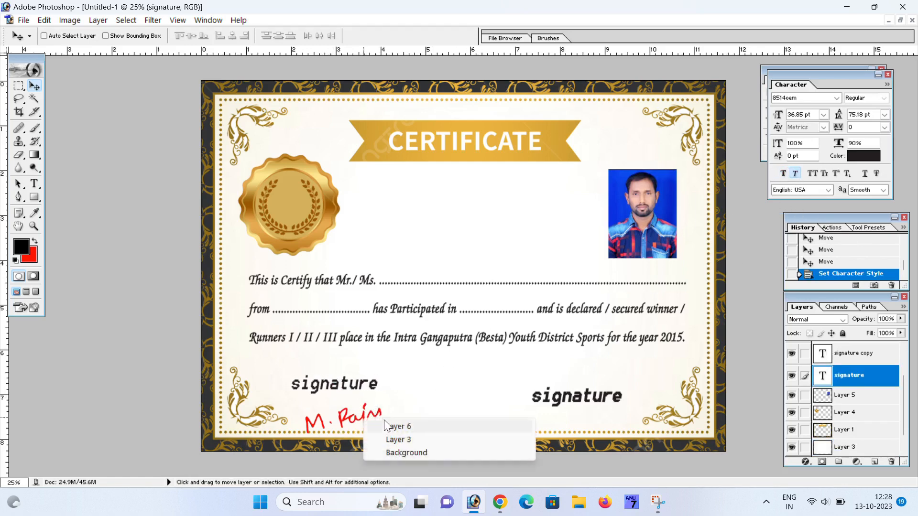
pyautogui.click(377, 423)
pyautogui.moveTo(383, 417)
pyautogui.mouseDown()
pyautogui.moveTo(370, 396)
pyautogui.moveTo(344, 413)
pyautogui.mouseUp()
pyautogui.hotkey('ctrl', 't')
pyautogui.press('Return')
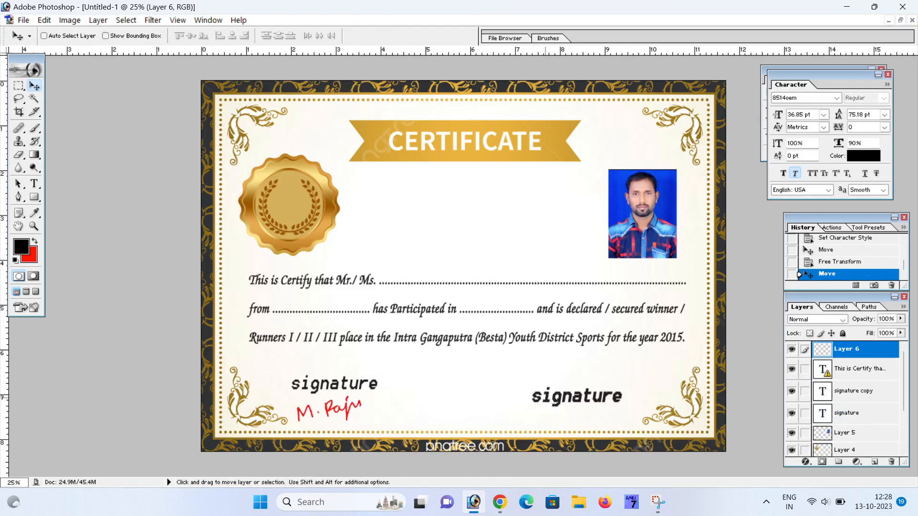
# - Turn off faux bold on the right signature label, keeping it italic
pyautogui.rightClick(574, 406)
pyautogui.click(585, 409)
pyautogui.click(796, 176)
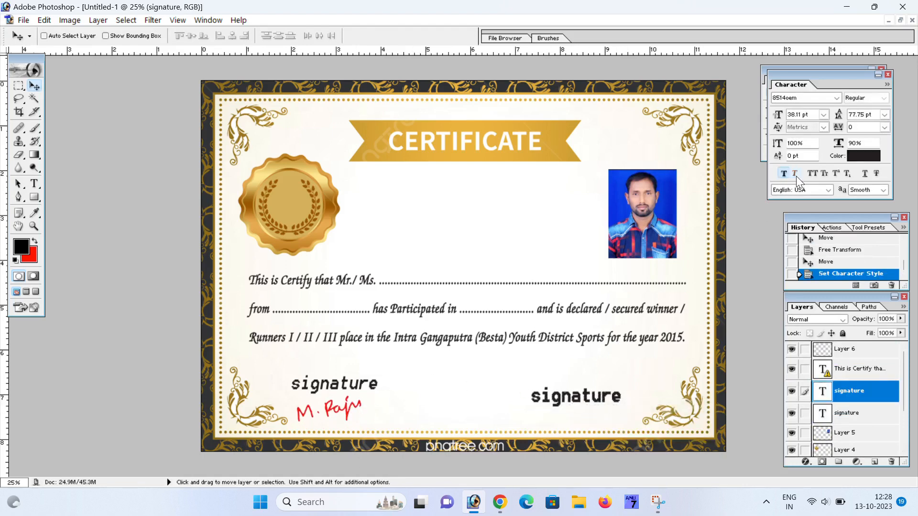
pyautogui.click(785, 173)
pyautogui.click(794, 173)
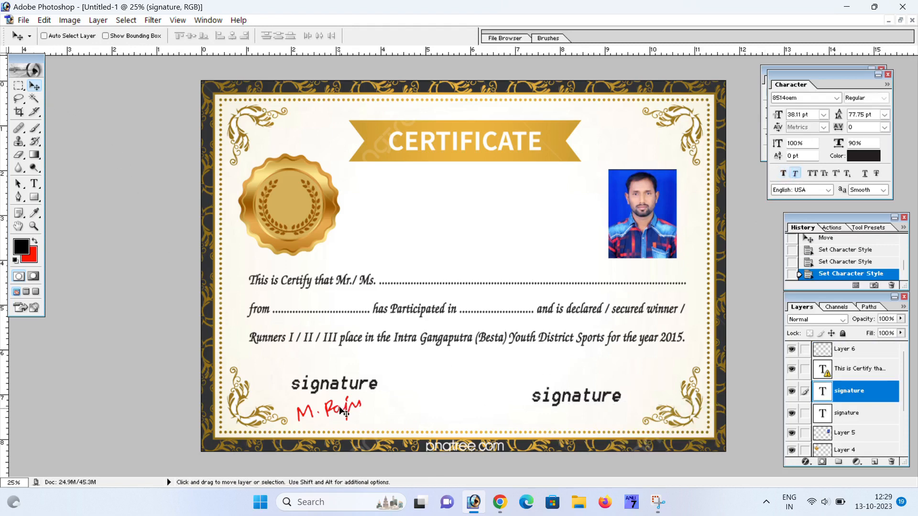
# - Try copying the signature and its label to the right, undoing both attempts
pyautogui.rightClick(359, 408)
pyautogui.click(363, 417)
pyautogui.moveTo(363, 411); pyautogui.dragTo(606, 417)
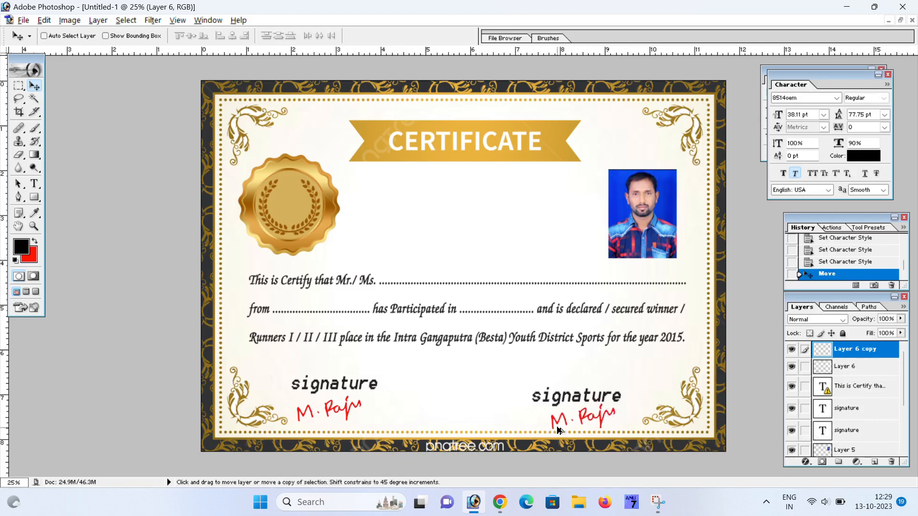
pyautogui.hotkey('ctrl', 'z')
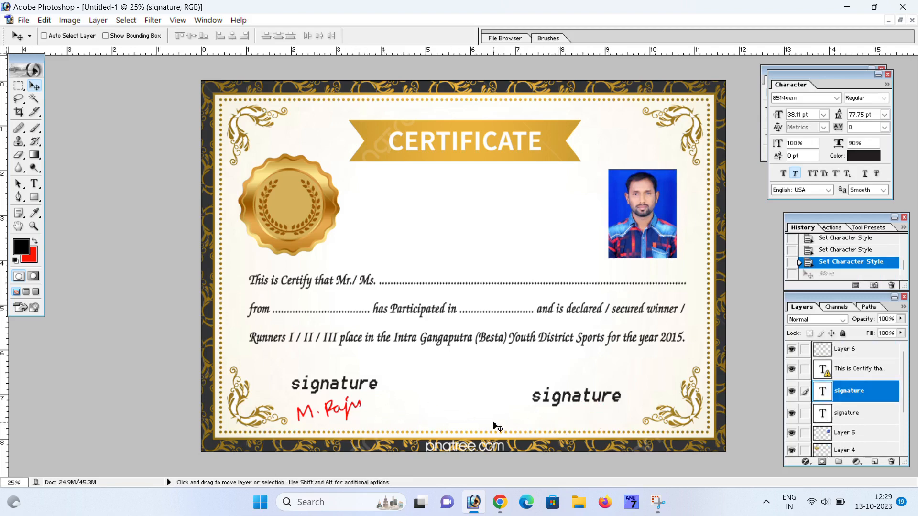
pyautogui.moveTo(338, 423); pyautogui.dragTo(433, 416)
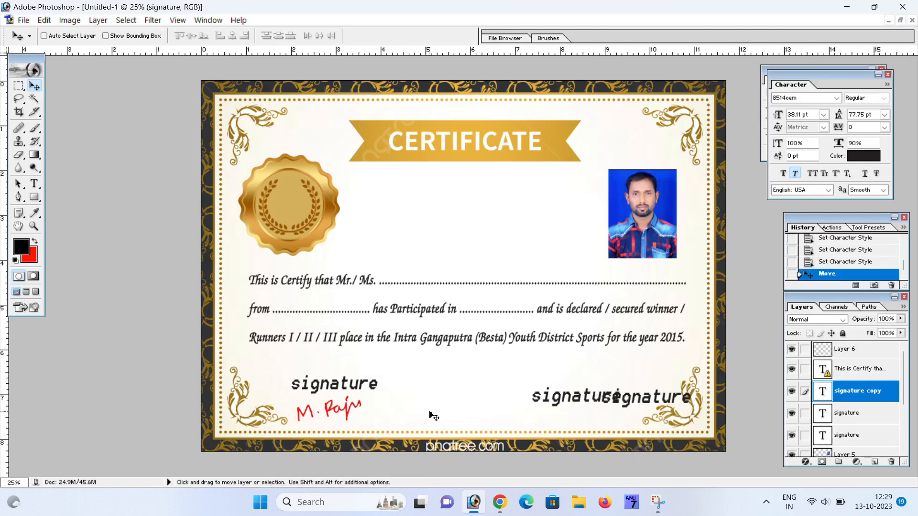
pyautogui.hotkey('ctrl', 'z')
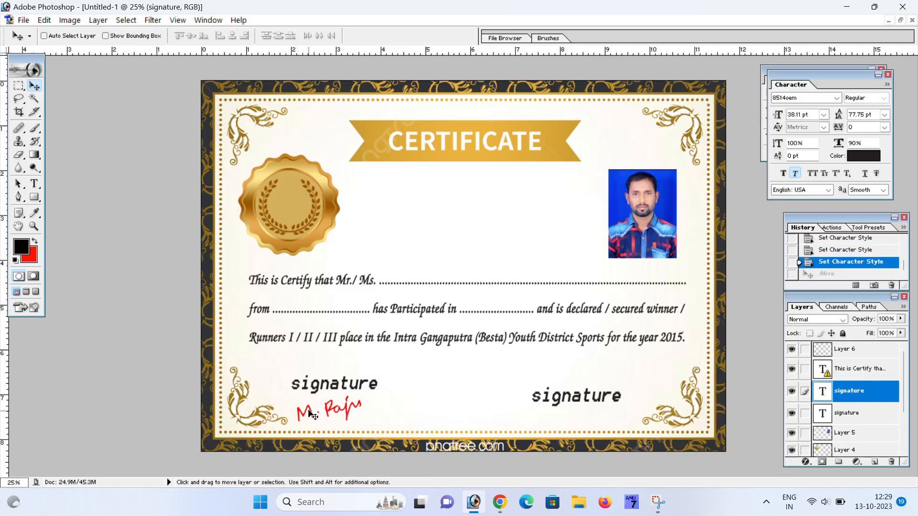
# - Place a copy of the red signature under the right label, removing stray copies
pyautogui.rightClick(333, 414)
pyautogui.click(355, 418)
pyautogui.moveTo(355, 418)
pyautogui.mouseDown()
pyautogui.moveTo(511, 399)
pyautogui.moveTo(361, 417)
pyautogui.moveTo(588, 423)
pyautogui.mouseUp()
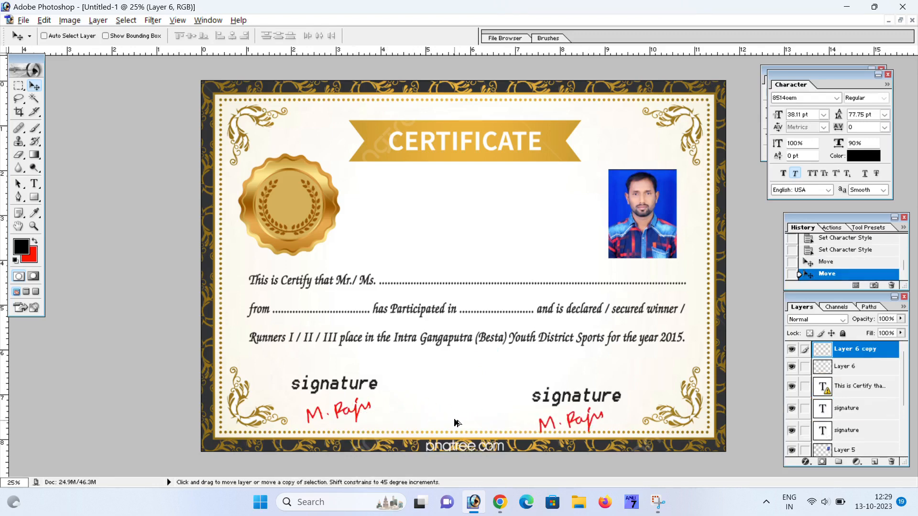
pyautogui.moveTo(527, 422)
pyautogui.mouseDown()
pyautogui.moveTo(465, 358)
pyautogui.moveTo(446, 245)
pyautogui.moveTo(383, 238)
pyautogui.mouseUp()
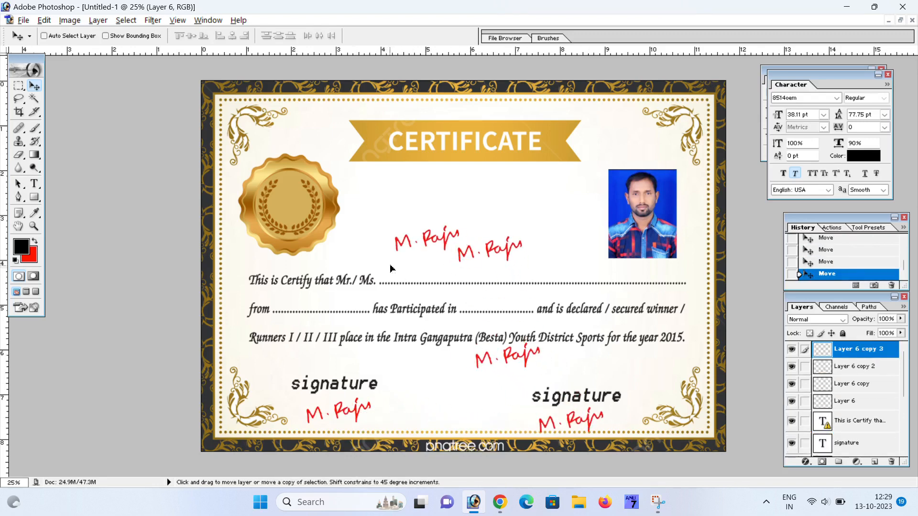
pyautogui.hotkey('ctrl', 'z')
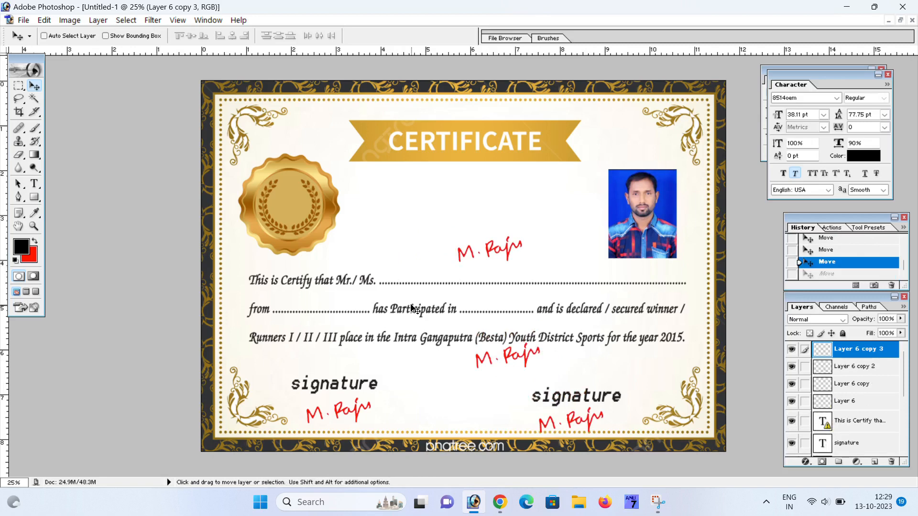
pyautogui.hotkey('ctrl', 'alt', 'z')
pyautogui.hotkey('ctrl', 'alt', 'z')
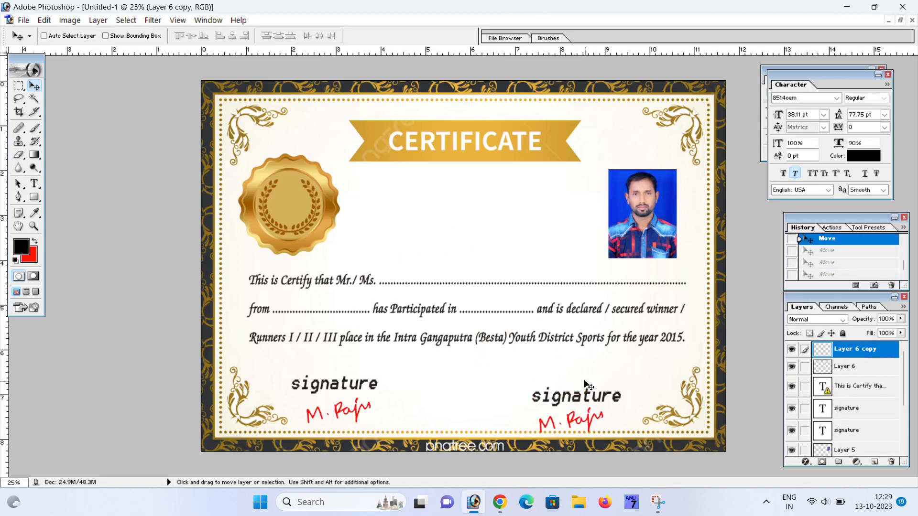
pyautogui.moveTo(591, 436); pyautogui.dragTo(593, 415)
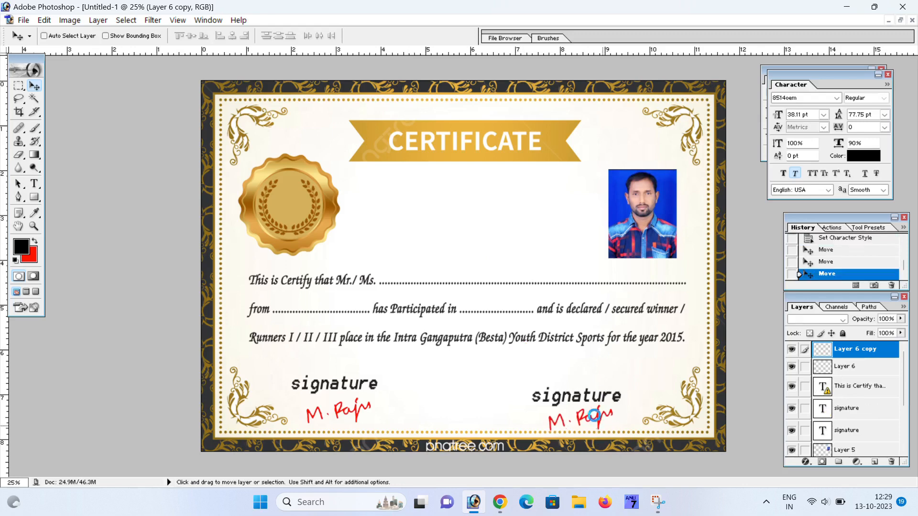
# - Move the right signature label slightly up
pyautogui.rightClick(579, 403)
pyautogui.click(601, 409)
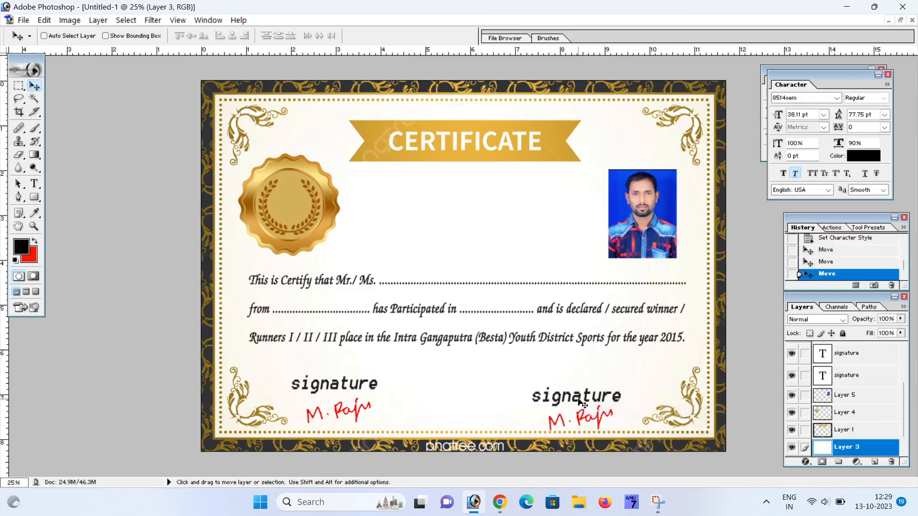
pyautogui.rightClick(581, 404)
pyautogui.click(604, 407)
pyautogui.moveTo(582, 424); pyautogui.dragTo(585, 416)
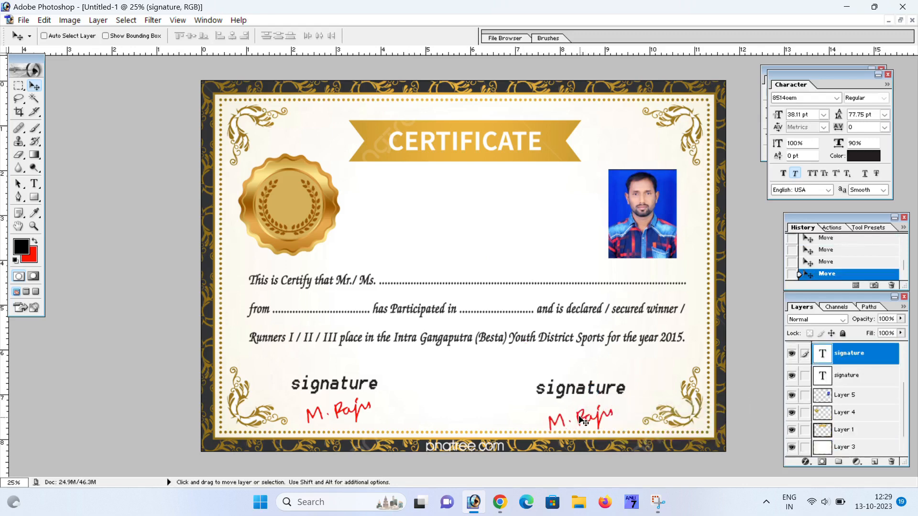
# - Move the right red signature up slightly
pyautogui.rightClick(593, 420)
pyautogui.click(597, 411)
pyautogui.rightClick(585, 419)
pyautogui.rightClick(590, 417)
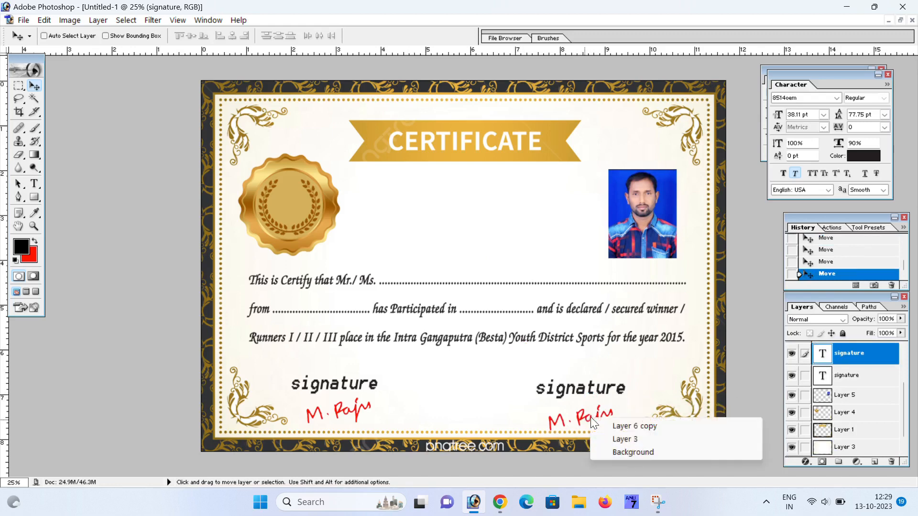
pyautogui.click(596, 423)
pyautogui.moveTo(595, 422); pyautogui.dragTo(600, 414)
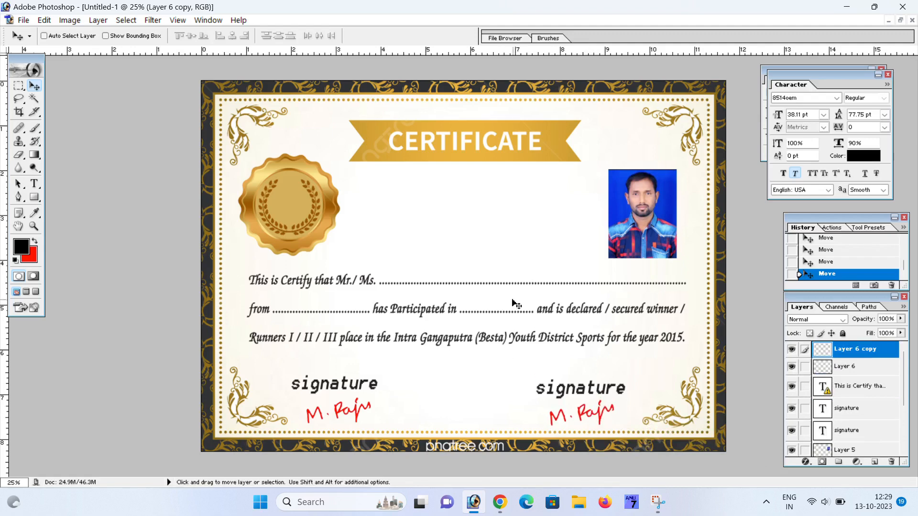
# - Nudge the gold seal slightly to the right
pyautogui.rightClick(295, 205)
pyautogui.click(319, 214)
pyautogui.moveTo(321, 211); pyautogui.dragTo(324, 211)
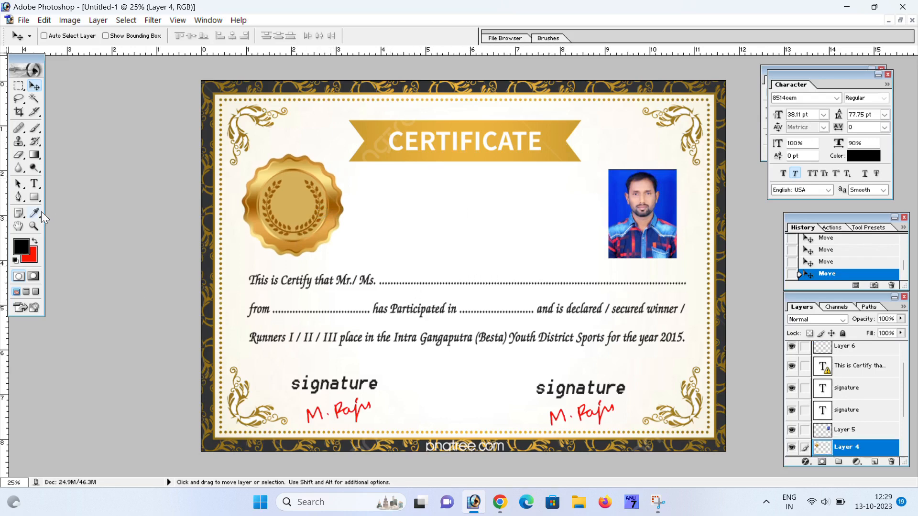
# - Start a new text entry in the certificate body, declining the missing-font substitution
pyautogui.click(34, 184)
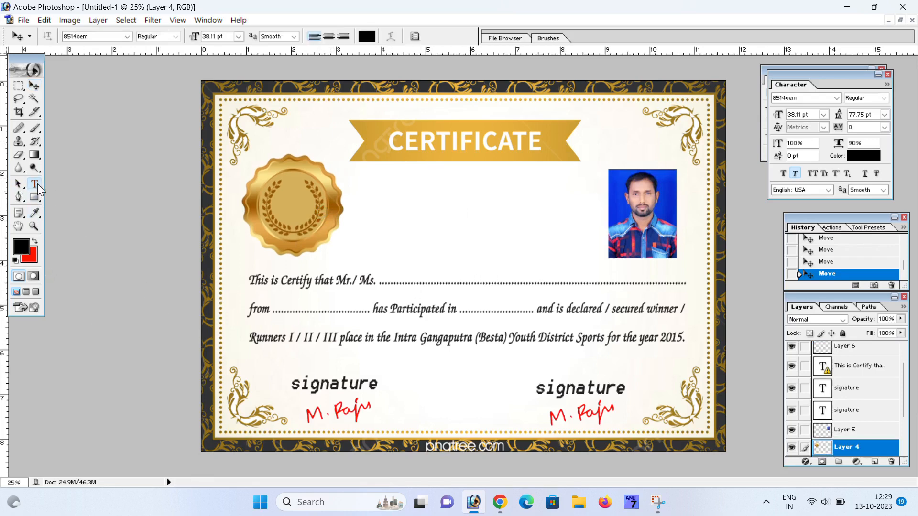
pyautogui.doubleClick(352, 385)
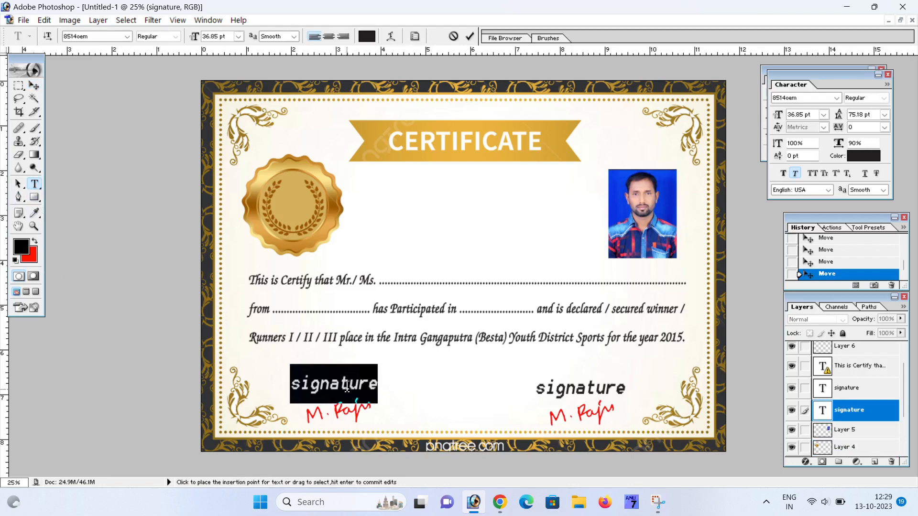
pyautogui.click(34, 86)
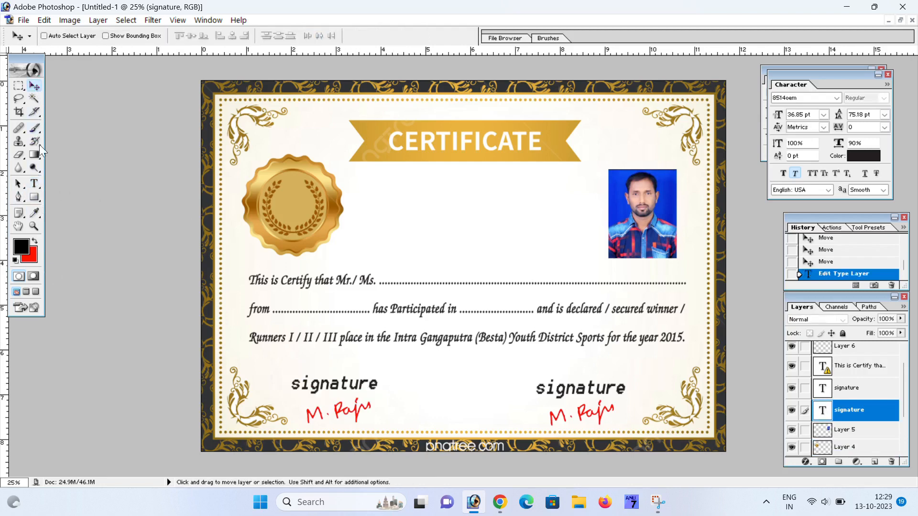
pyautogui.click(34, 183)
pyautogui.click(396, 283)
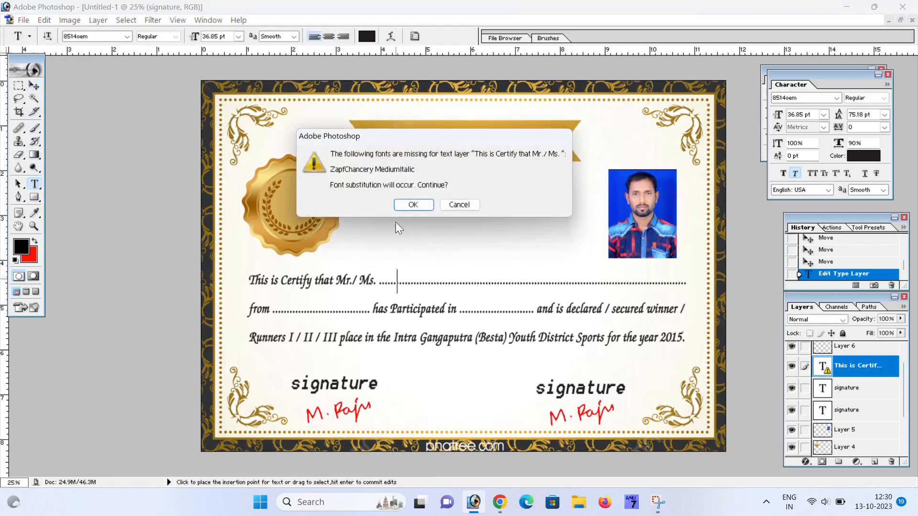
pyautogui.click(441, 205)
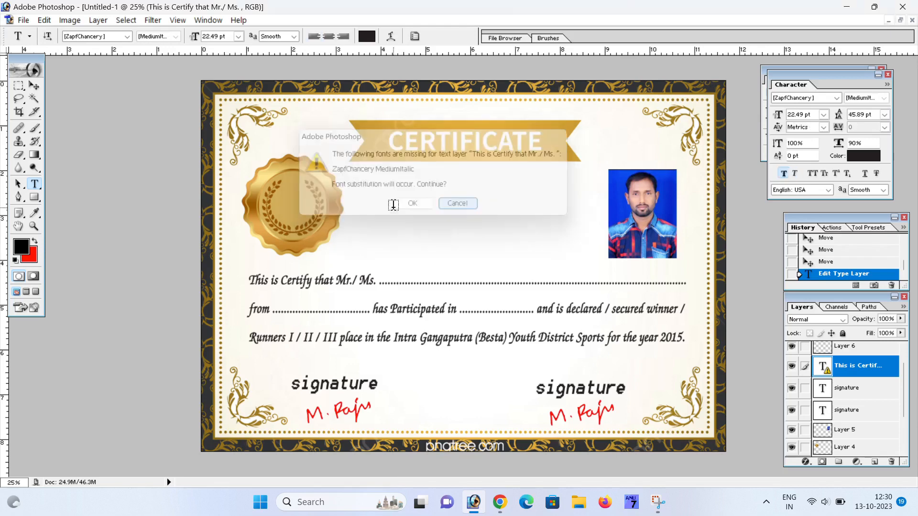
# - Type the recipient's name in capital letters as new text
pyautogui.click(397, 218)
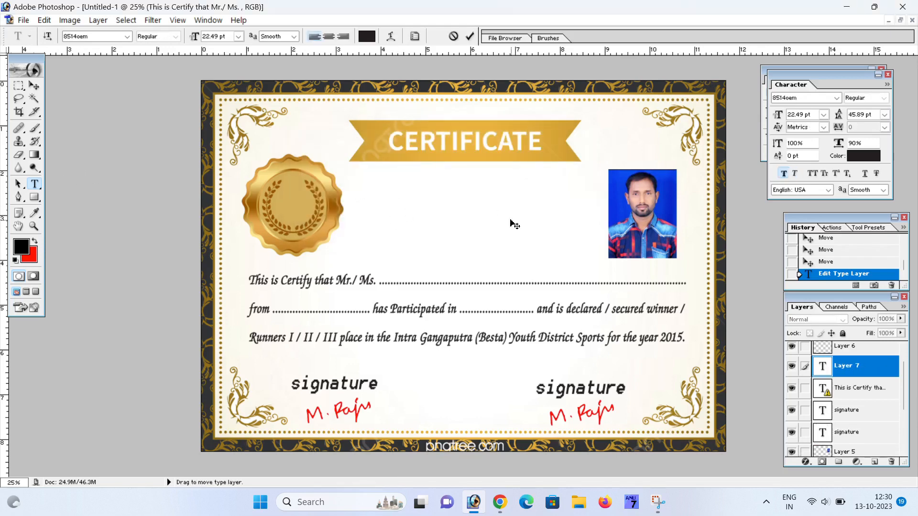
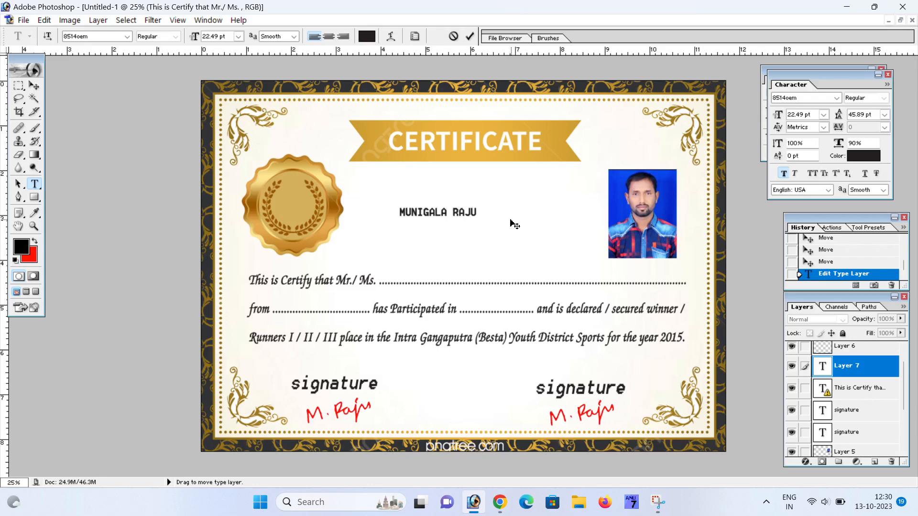
pyautogui.click(34, 85)
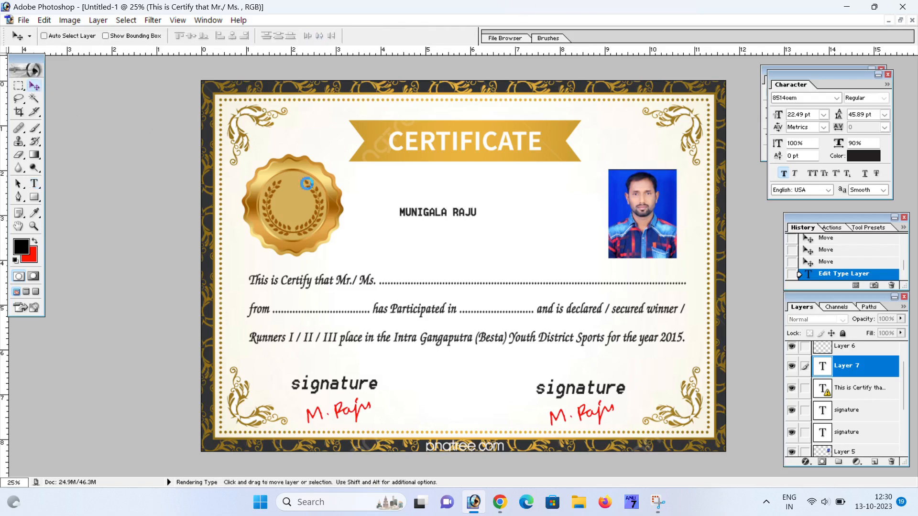
# - Move the name onto the Mr./ Ms. line, enlarge it about double and remove faux bold
pyautogui.moveTo(448, 228); pyautogui.dragTo(454, 278)
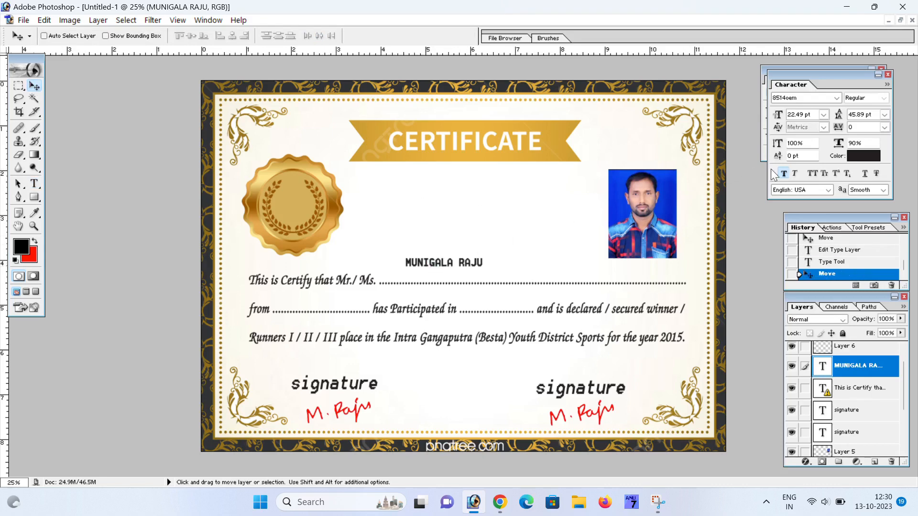
pyautogui.hotkey('ctrl', 't')
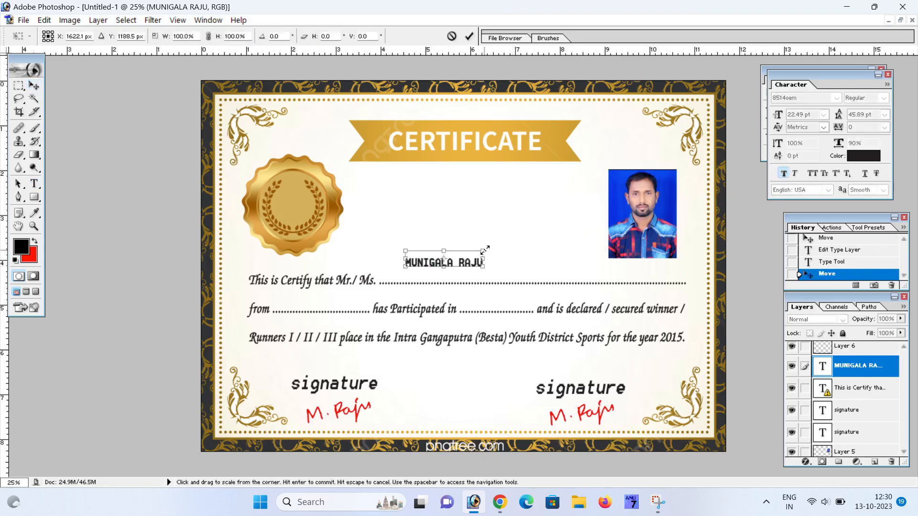
pyautogui.moveTo(485, 249); pyautogui.dragTo(543, 259)
pyautogui.press('Return')
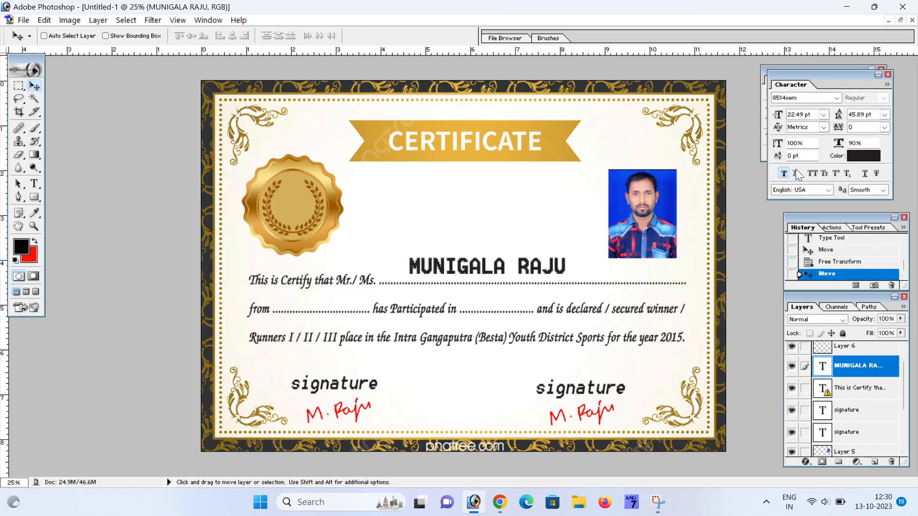
pyautogui.click(784, 173)
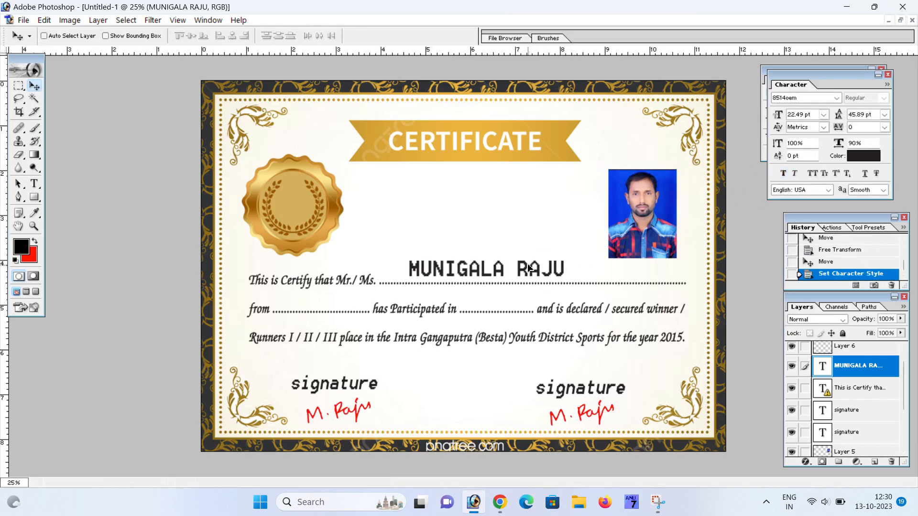
pyautogui.click(529, 267)
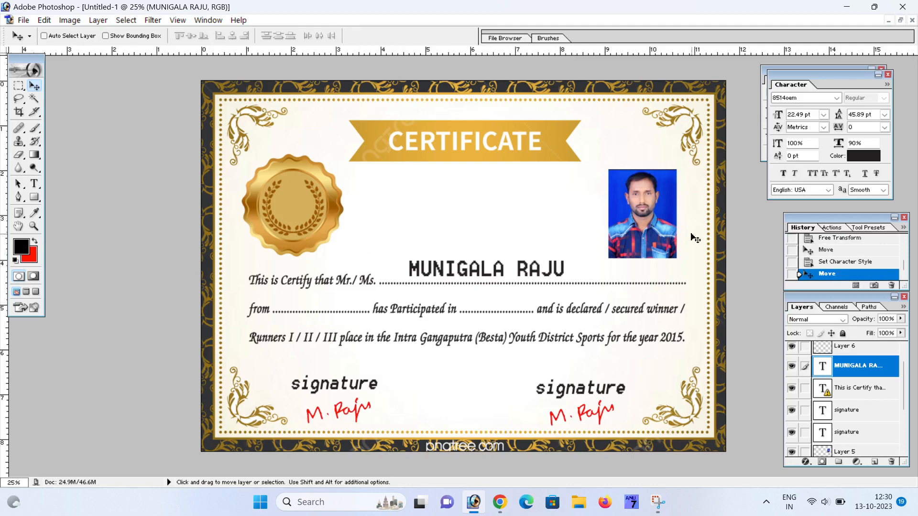
# - Set the name's text colour to red FF0040
pyautogui.click(856, 156)
pyautogui.moveTo(753, 221); pyautogui.dragTo(768, 134)
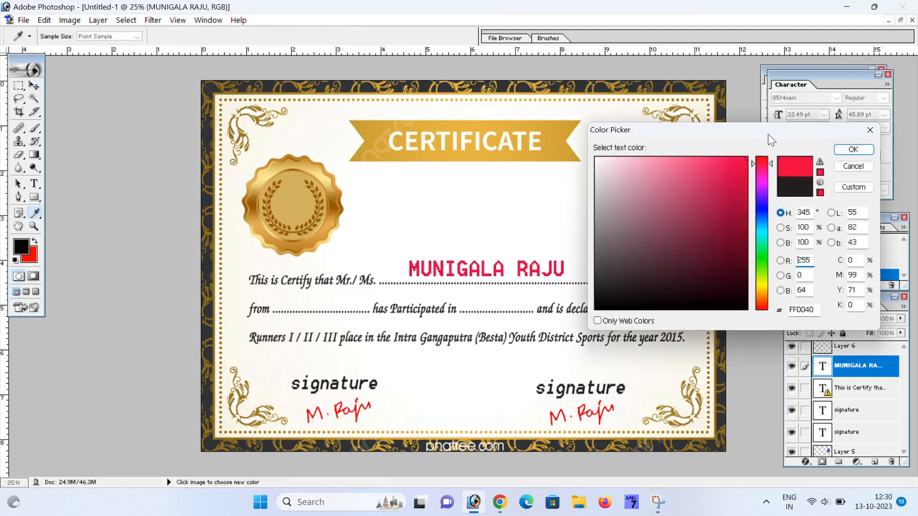
pyautogui.click(852, 150)
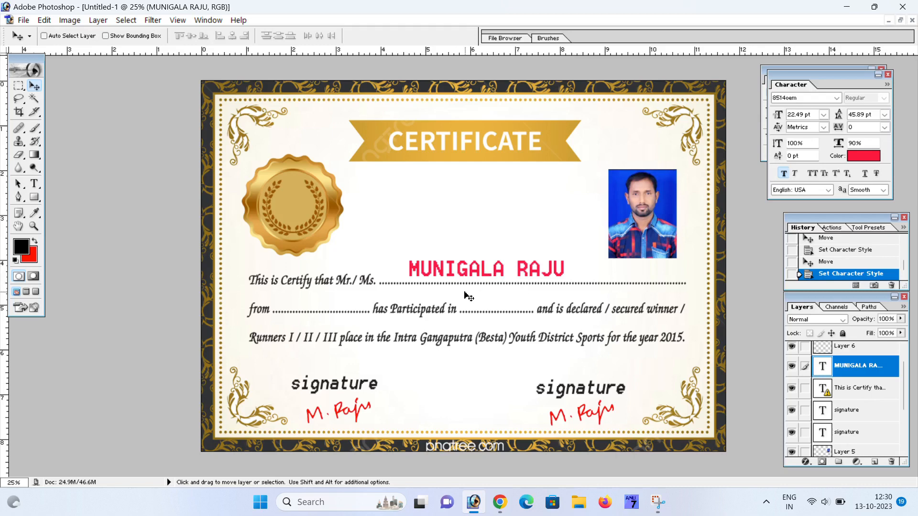
# - Move the red name above the line, then delete its text layer
pyautogui.rightClick(452, 277)
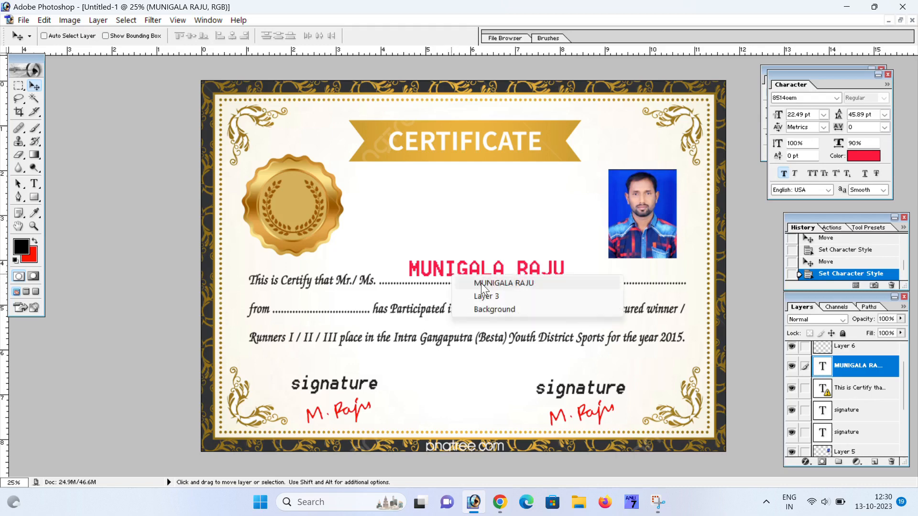
pyautogui.click(482, 283)
pyautogui.moveTo(482, 287); pyautogui.dragTo(469, 248)
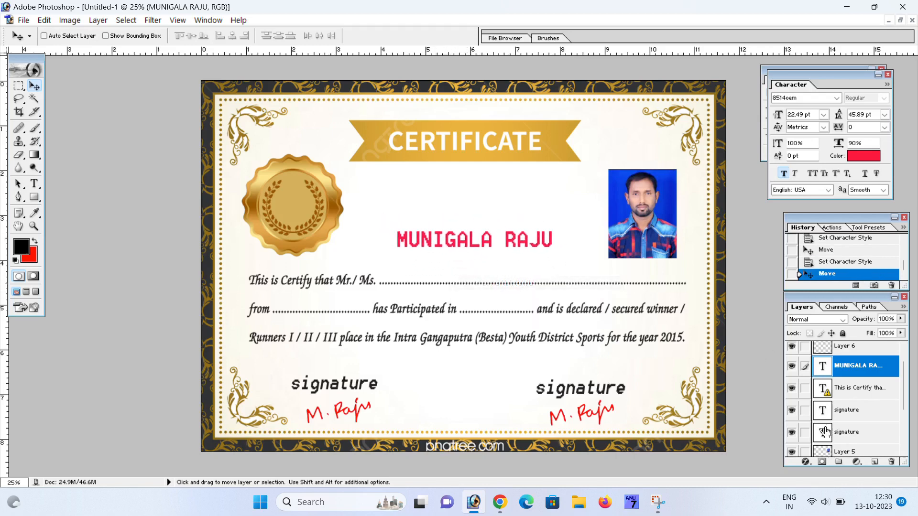
pyautogui.click(891, 461)
pyautogui.click(354, 184)
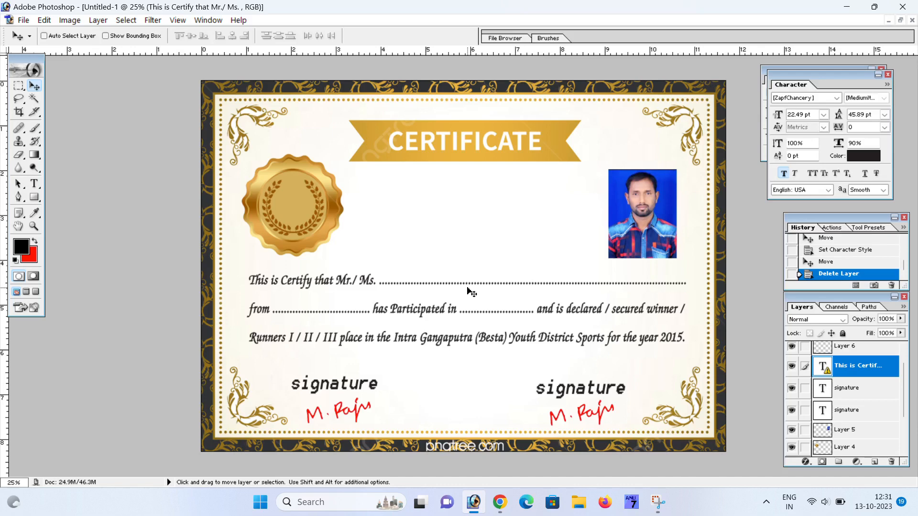
pyautogui.click(500, 509)
pyautogui.click(381, 13)
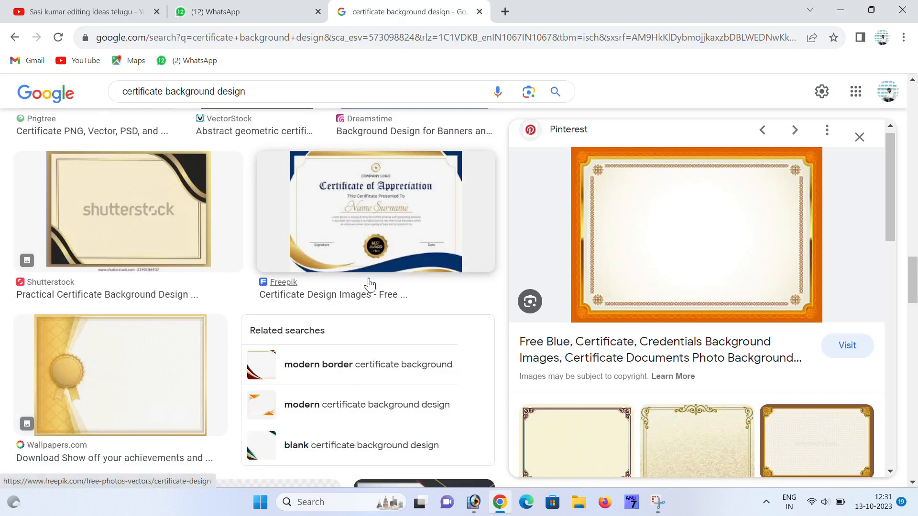
pyautogui.scroll(-3, 392, 292)
pyautogui.scroll(-3, 272, 293)
pyautogui.click(121, 287)
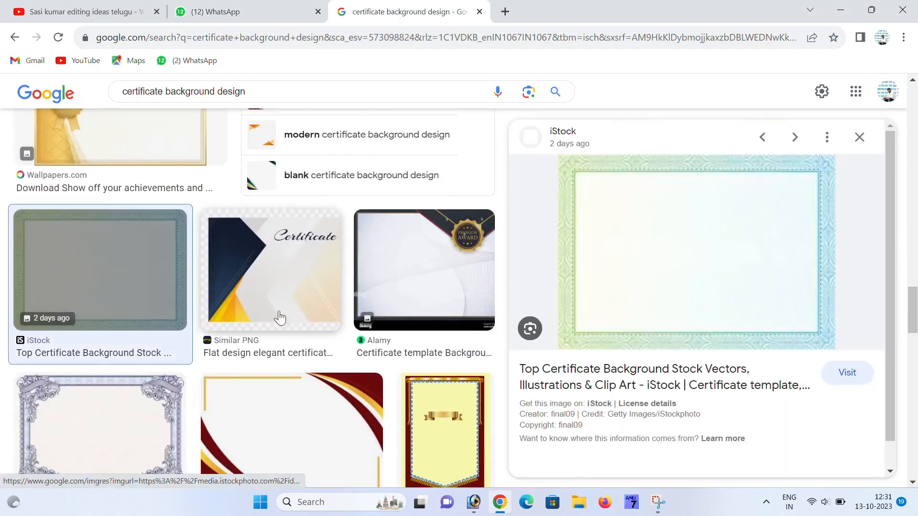
pyautogui.scroll(-2, 286, 344)
pyautogui.click(306, 377)
pyautogui.scroll(-5, 301, 354)
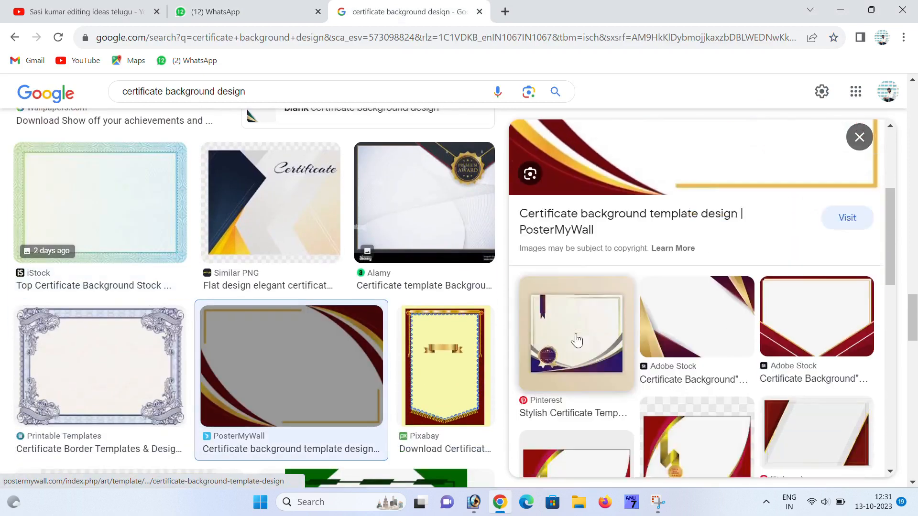
pyautogui.scroll(-10, 300, 340)
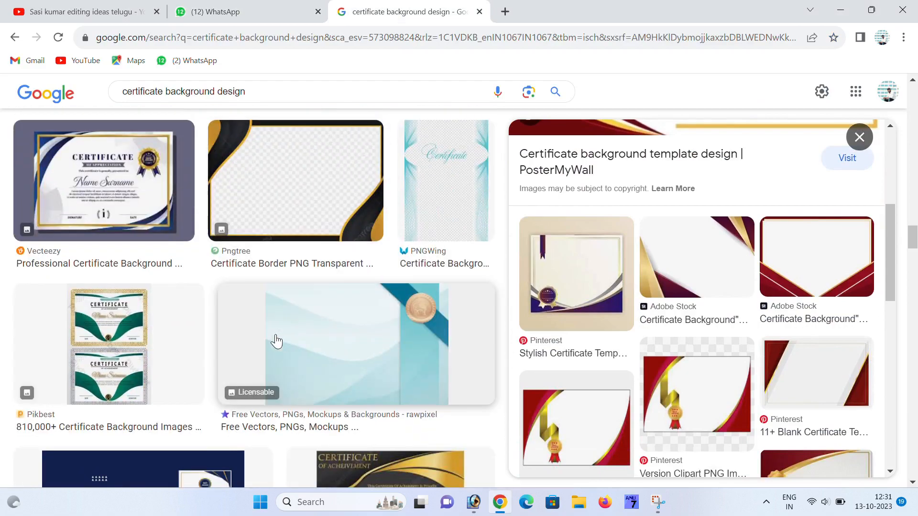
pyautogui.scroll(-10, 228, 339)
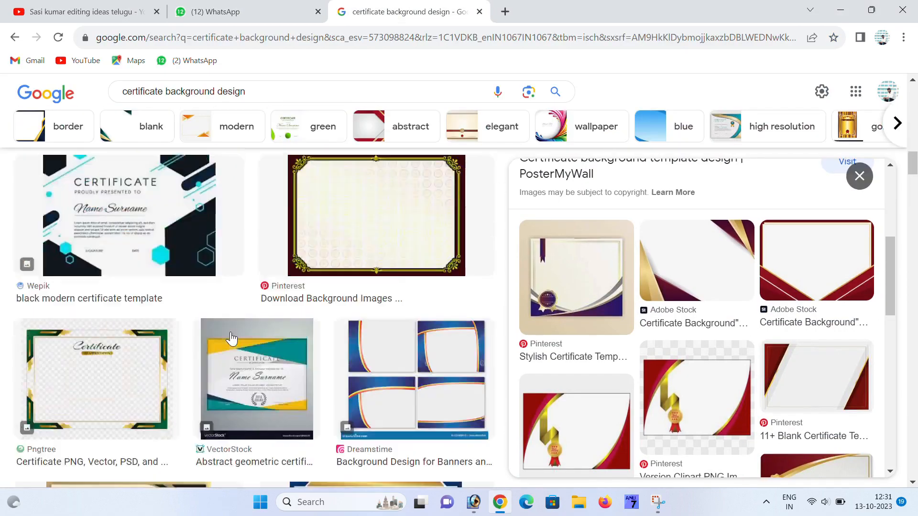
pyautogui.scroll(15, 231, 338)
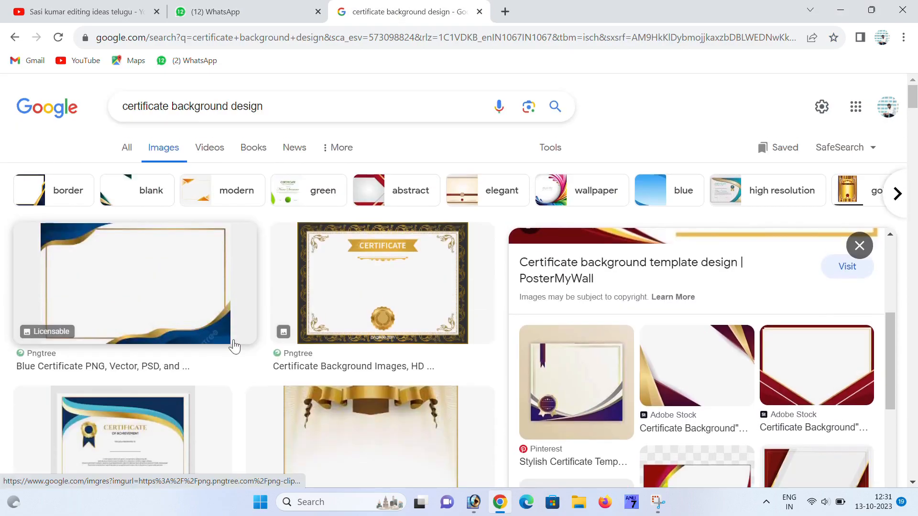
pyautogui.click(473, 501)
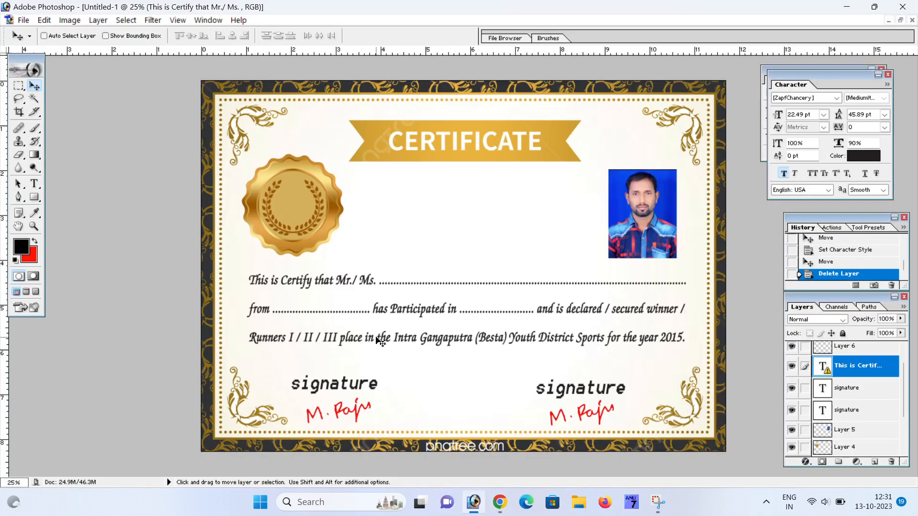